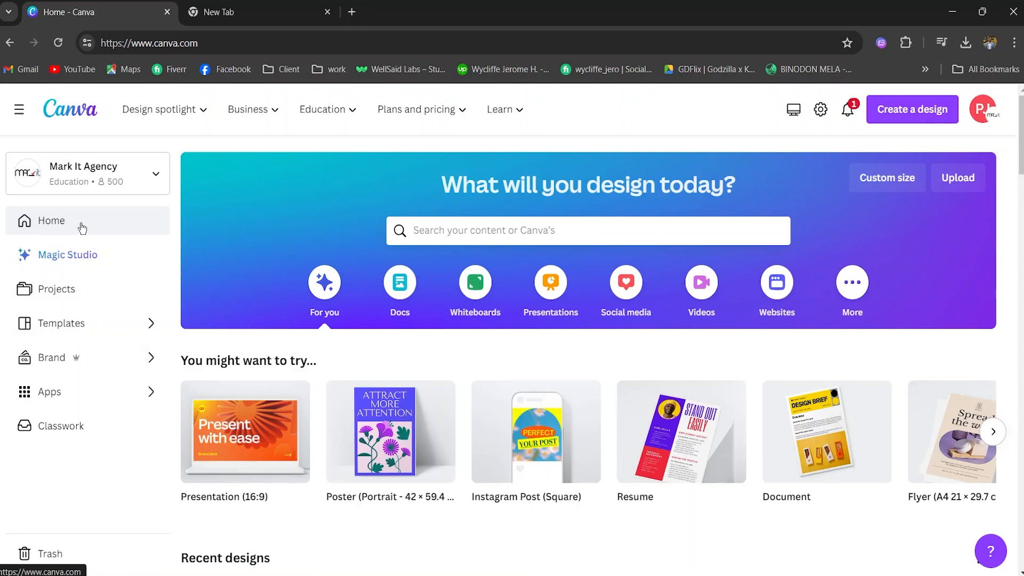
Step: Look through the AI tools offered in Magic Studio and view the Projects page
{"action": "left_click", "coordinate": [75, 260]}
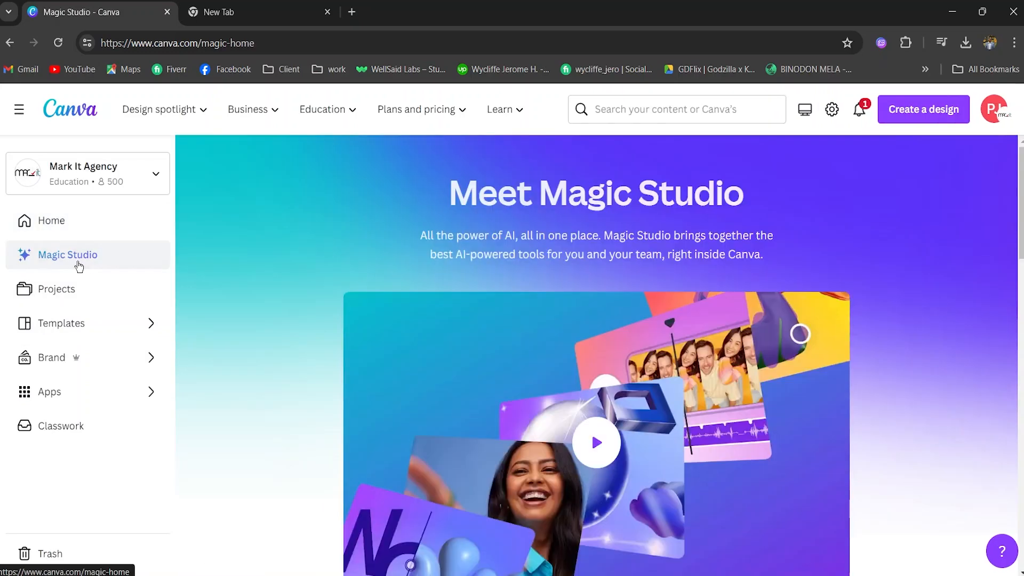
{"action": "scroll", "coordinate": [356, 248], "scroll_direction": "down", "scroll_amount": 10}
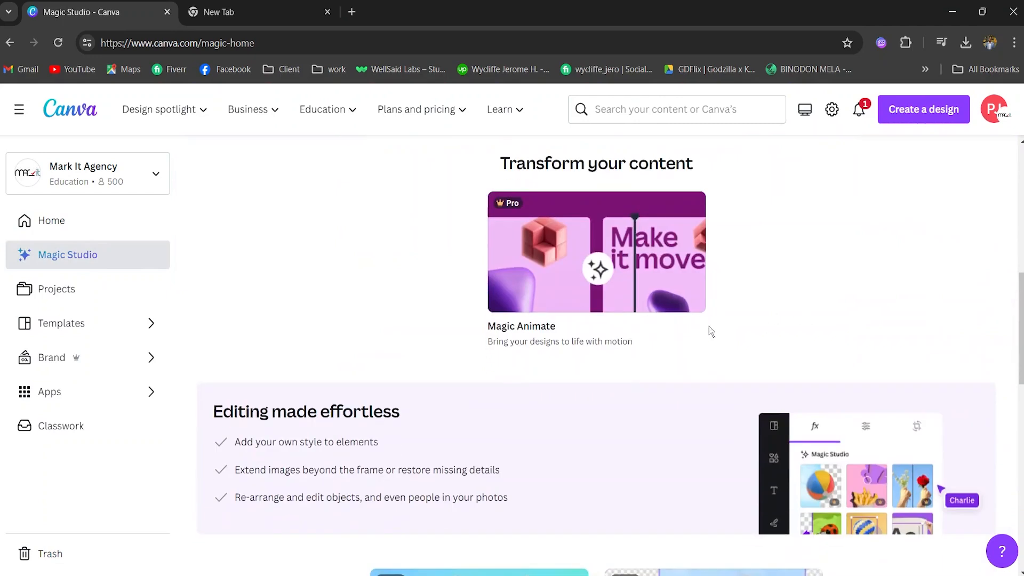
{"action": "scroll", "coordinate": [431, 374], "scroll_direction": "down", "scroll_amount": 4}
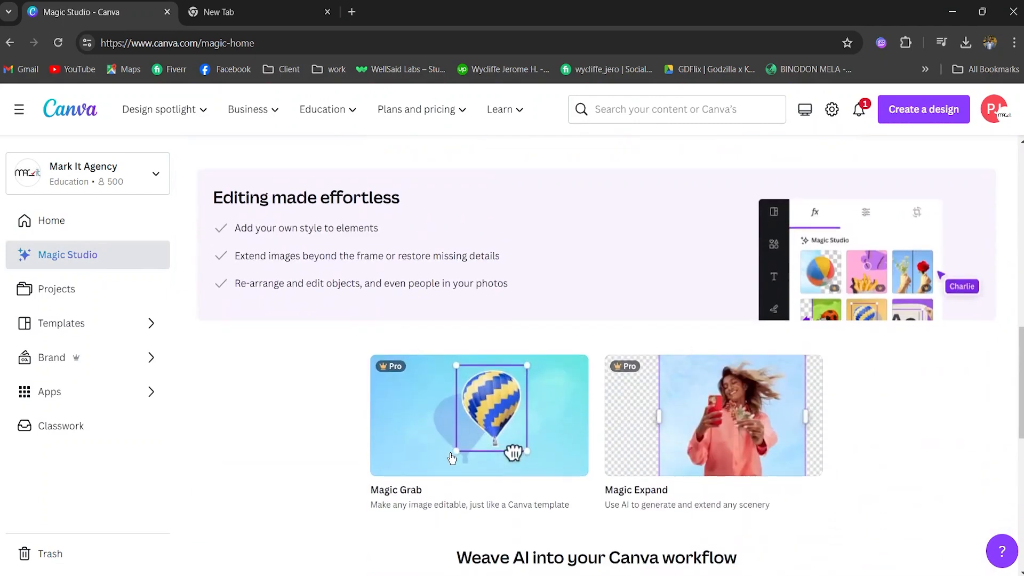
{"action": "left_click", "coordinate": [68, 290]}
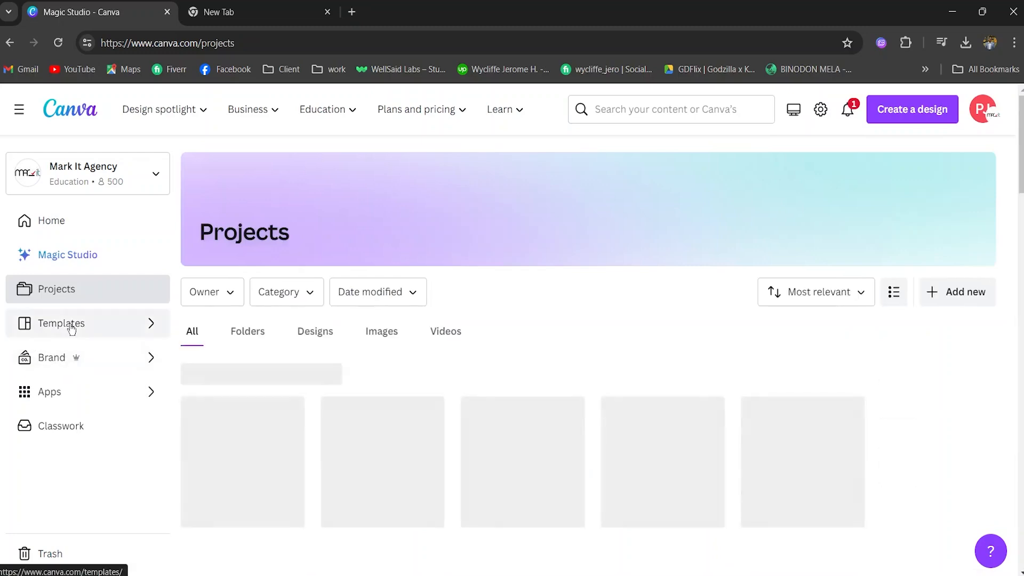
Step: Browse the template library, including its trending photos and popular icons
{"action": "left_click", "coordinate": [71, 327]}
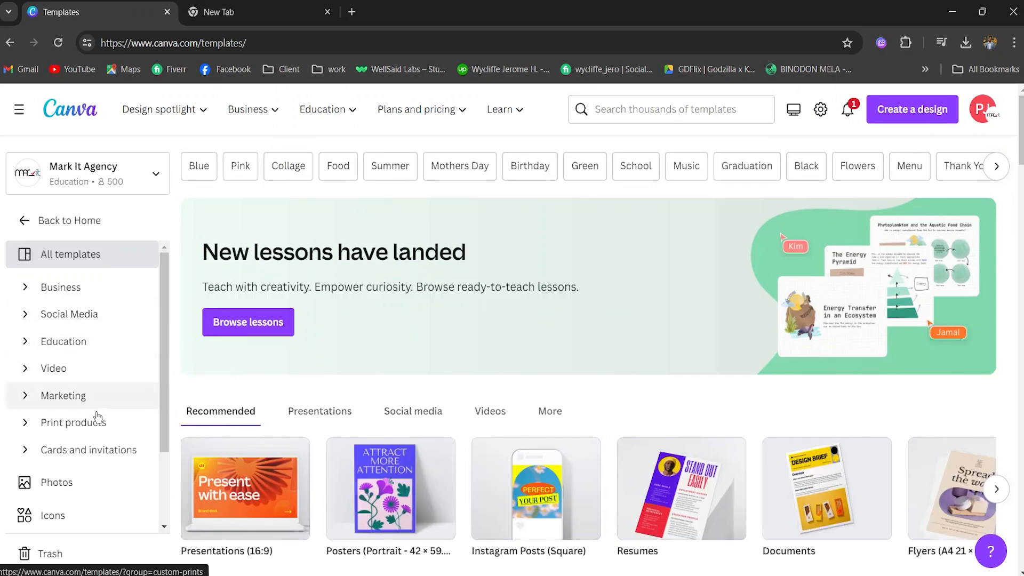
{"action": "left_click", "coordinate": [59, 487]}
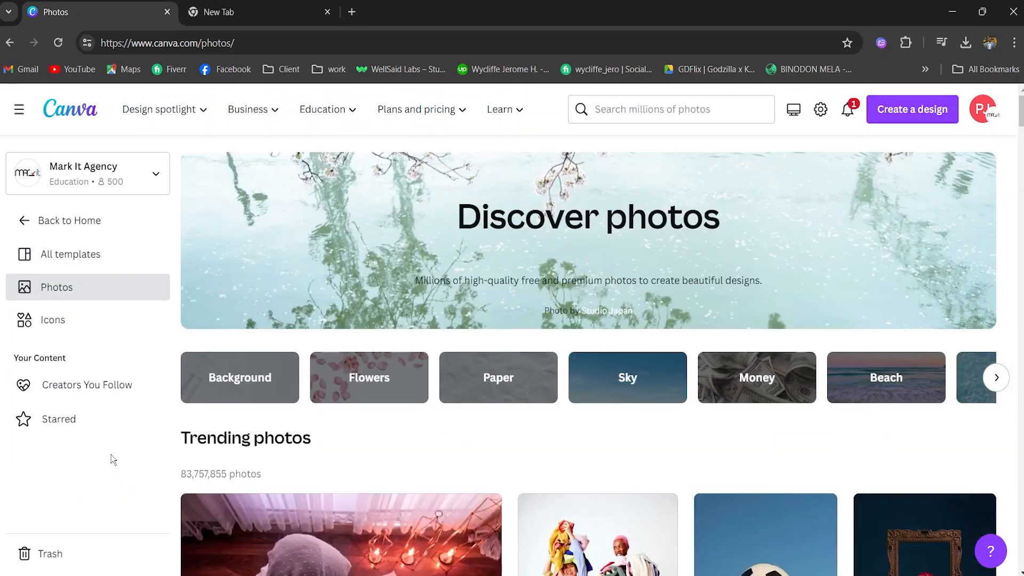
{"action": "scroll", "coordinate": [375, 398], "scroll_direction": "down", "scroll_amount": 3}
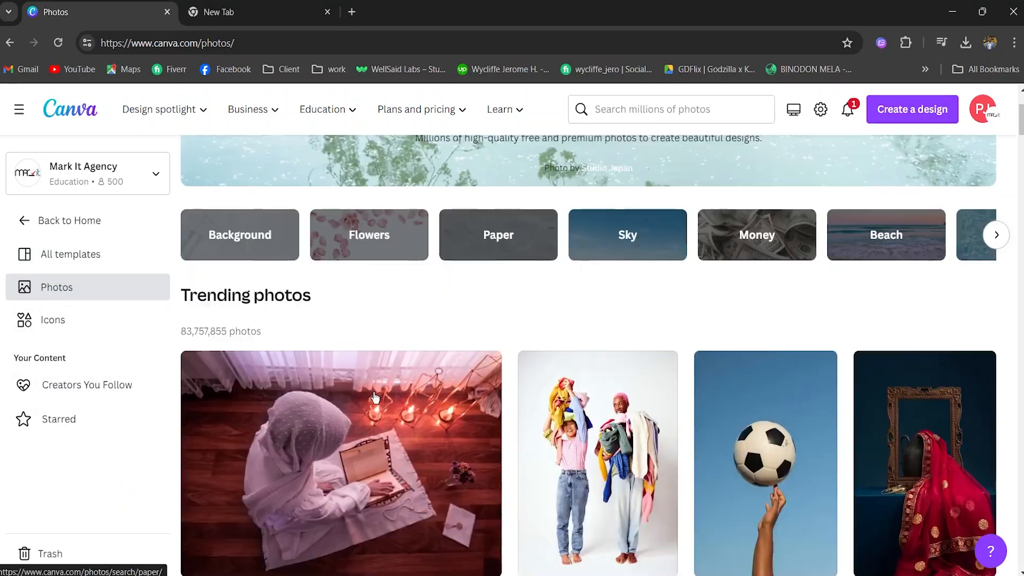
{"action": "scroll", "coordinate": [611, 459], "scroll_direction": "down", "scroll_amount": 3}
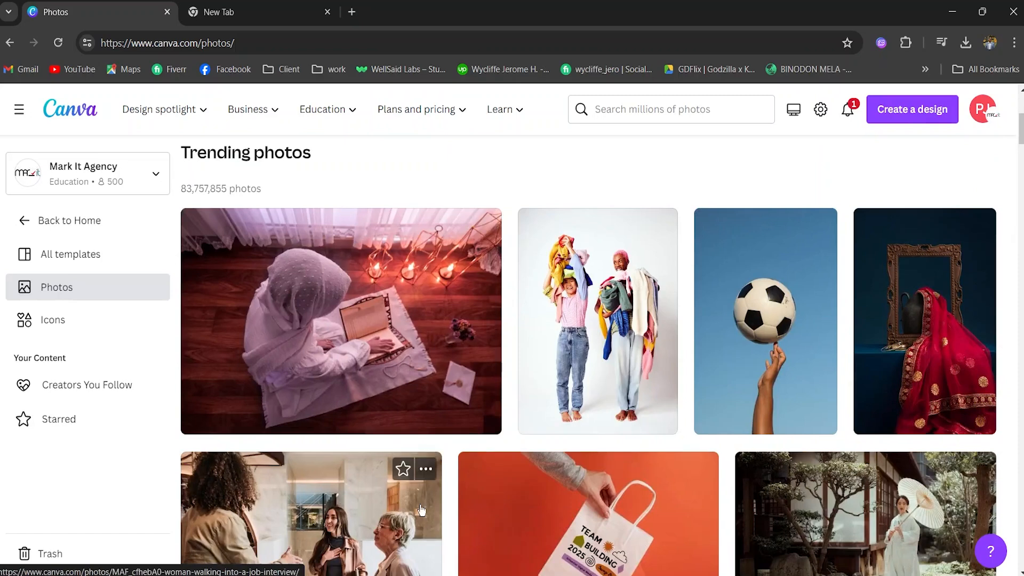
{"action": "left_click", "coordinate": [80, 334]}
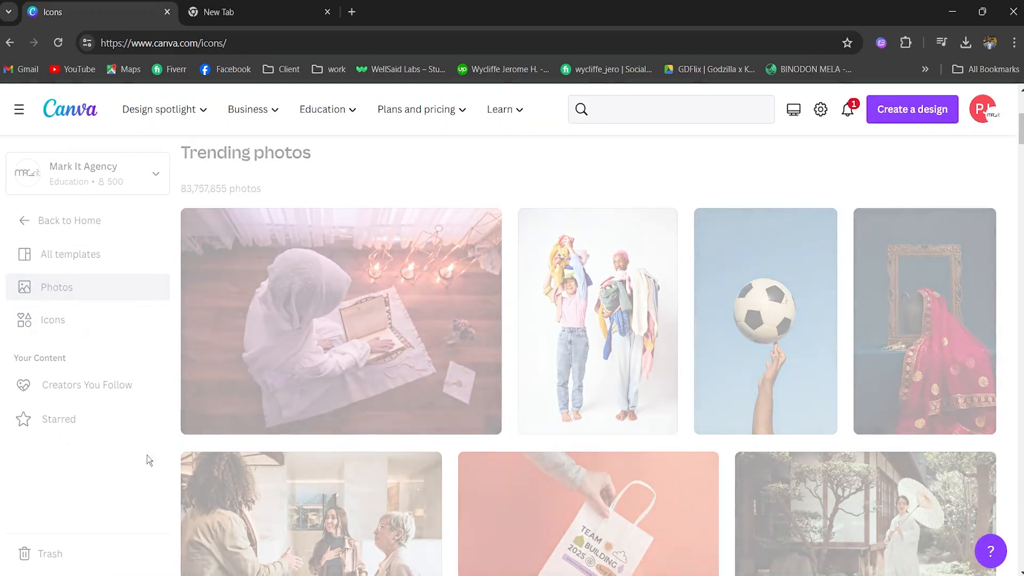
{"action": "scroll", "coordinate": [592, 422], "scroll_direction": "down", "scroll_amount": 4}
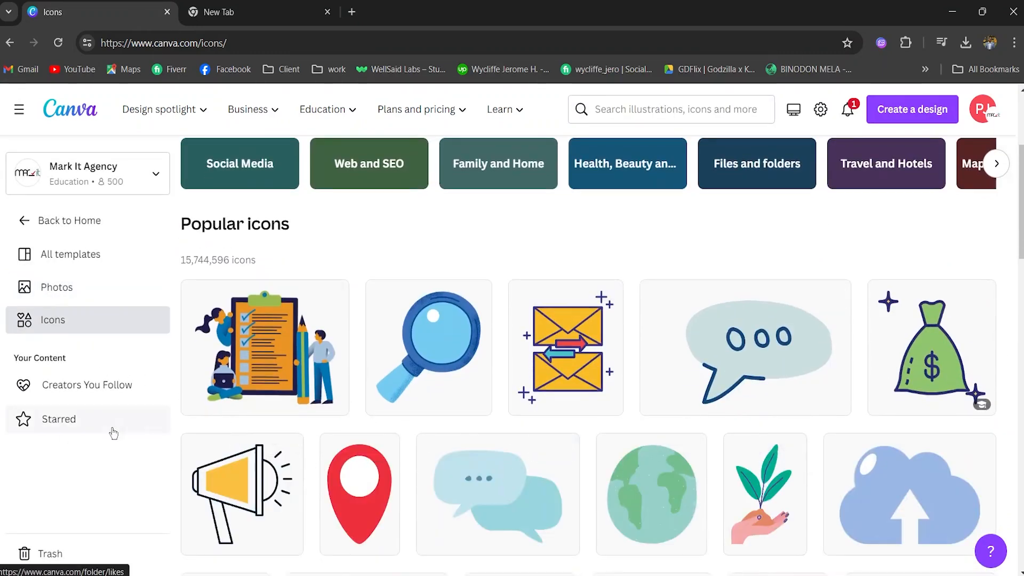
{"action": "scroll", "coordinate": [88, 405], "scroll_direction": "down", "scroll_amount": 1}
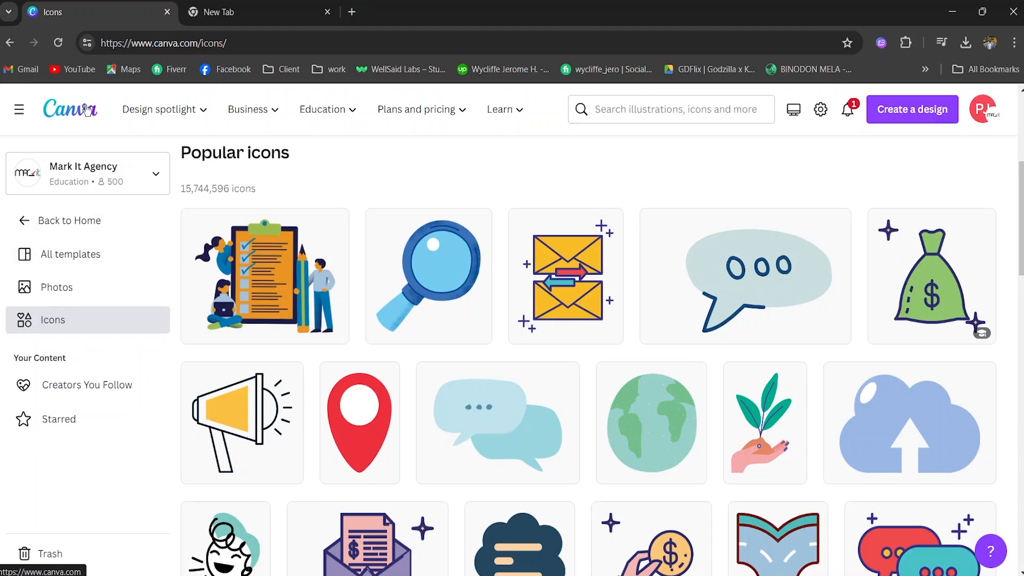
Step: Review the site's design, business, education and pricing offerings and the account options
{"action": "mouse_move", "coordinate": [163, 114]}
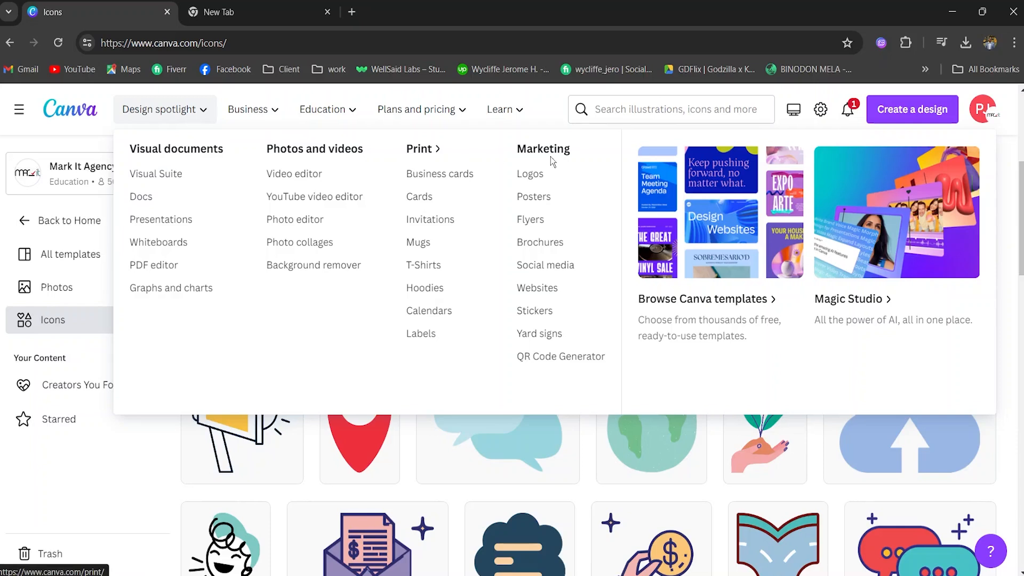
{"action": "mouse_move", "coordinate": [276, 121]}
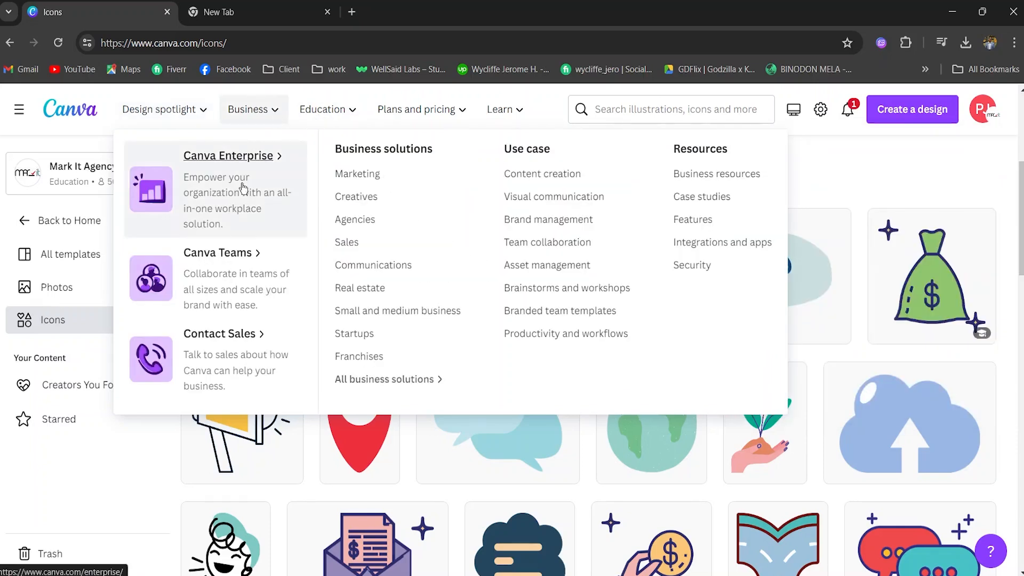
{"action": "mouse_move", "coordinate": [322, 113]}
{"action": "mouse_move", "coordinate": [393, 109]}
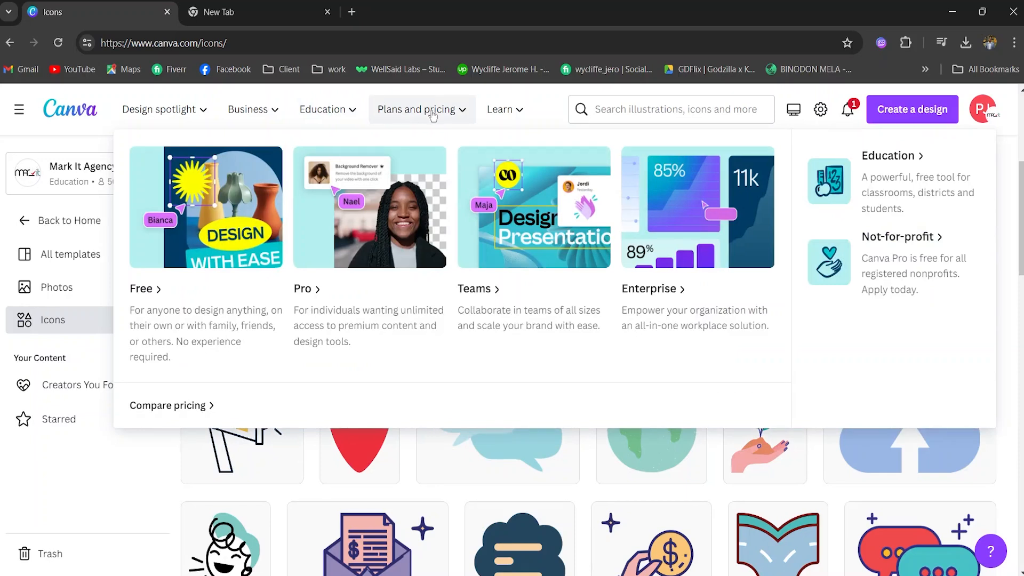
{"action": "left_click", "coordinate": [981, 120]}
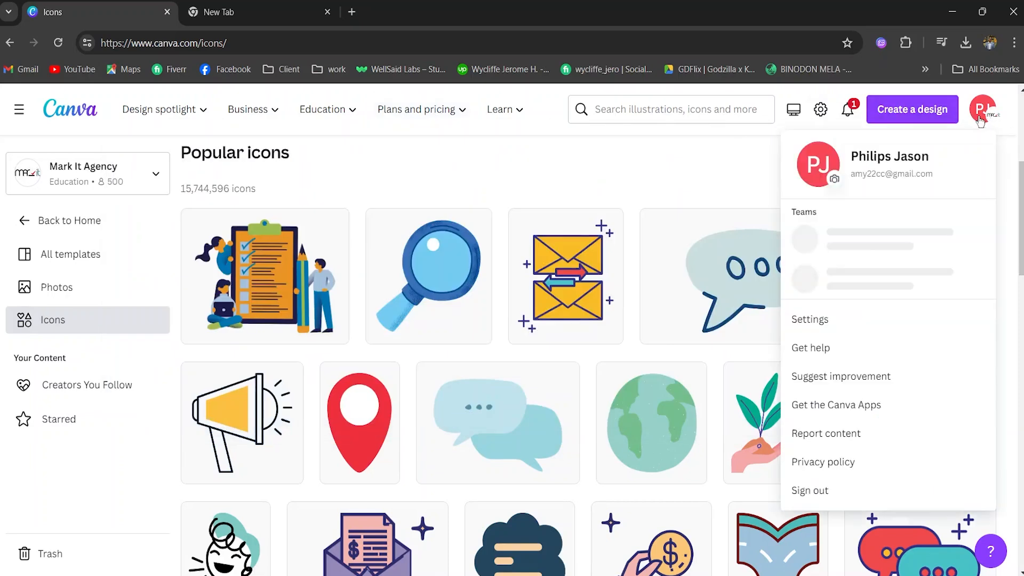
{"action": "left_click", "coordinate": [980, 120]}
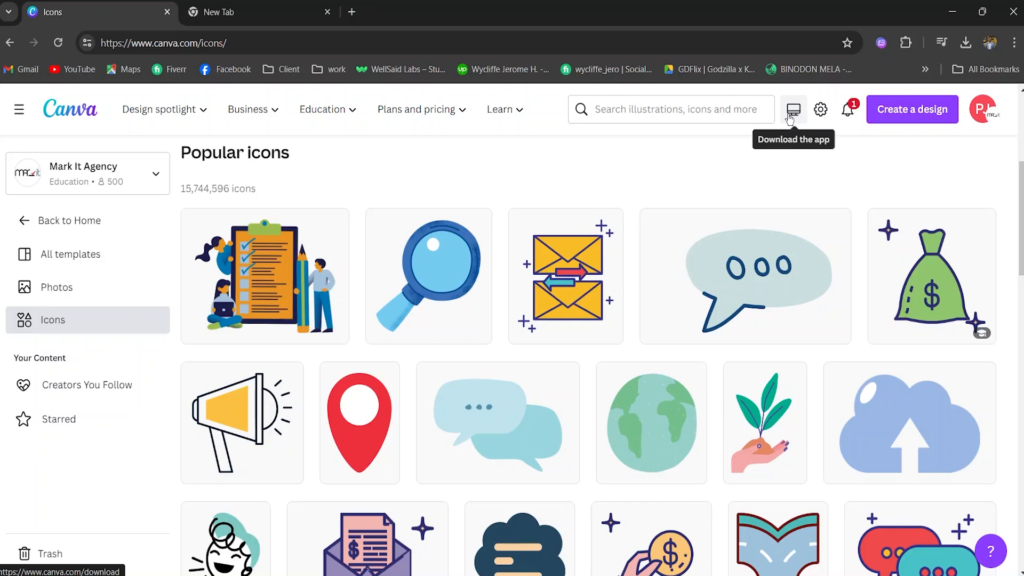
Step: Return to the home page and create a new blank presentation design
{"action": "left_click", "coordinate": [130, 219]}
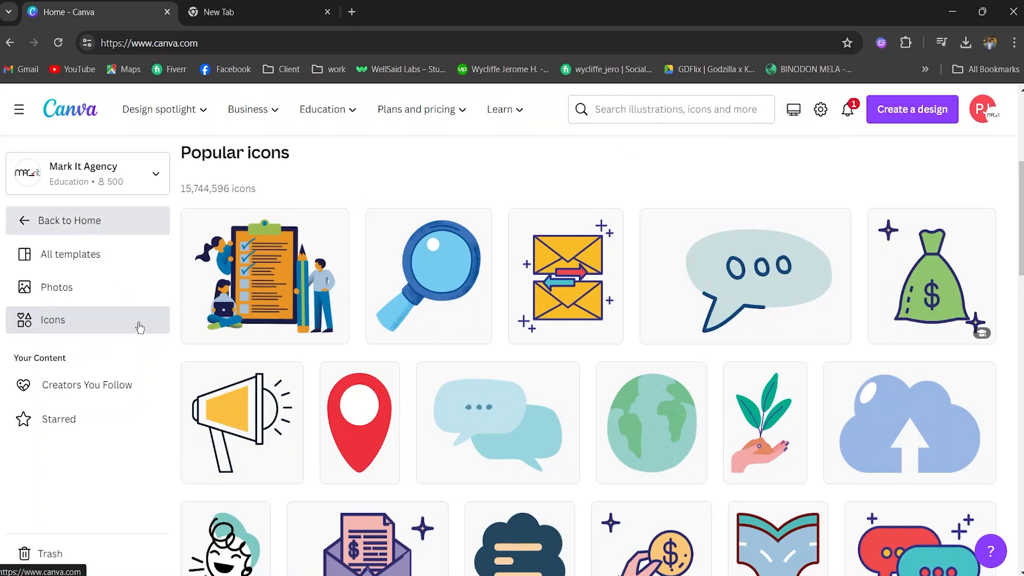
{"action": "scroll", "coordinate": [736, 192], "scroll_direction": "up", "scroll_amount": 5}
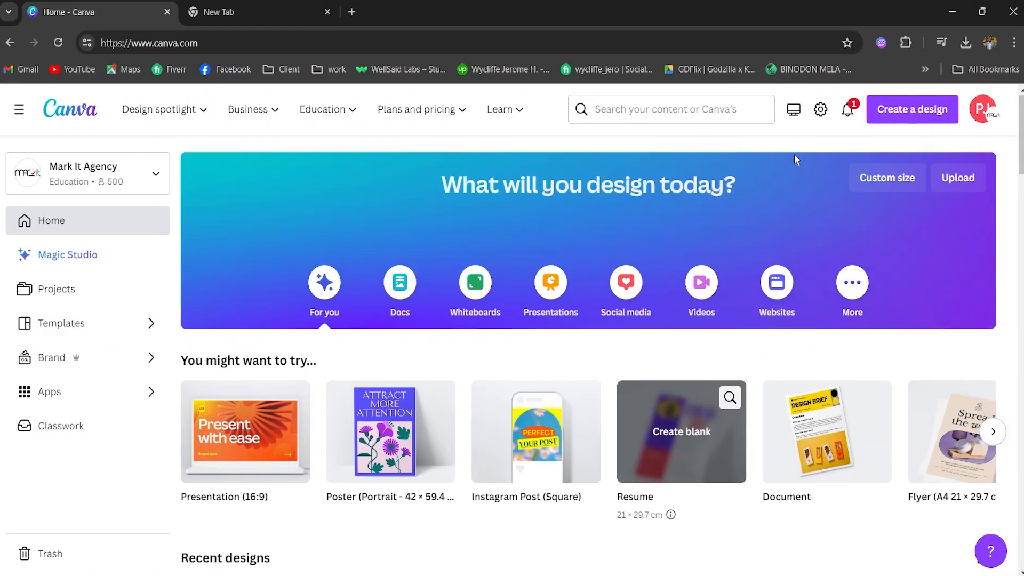
{"action": "left_click", "coordinate": [913, 108]}
{"action": "left_click", "coordinate": [807, 167]}
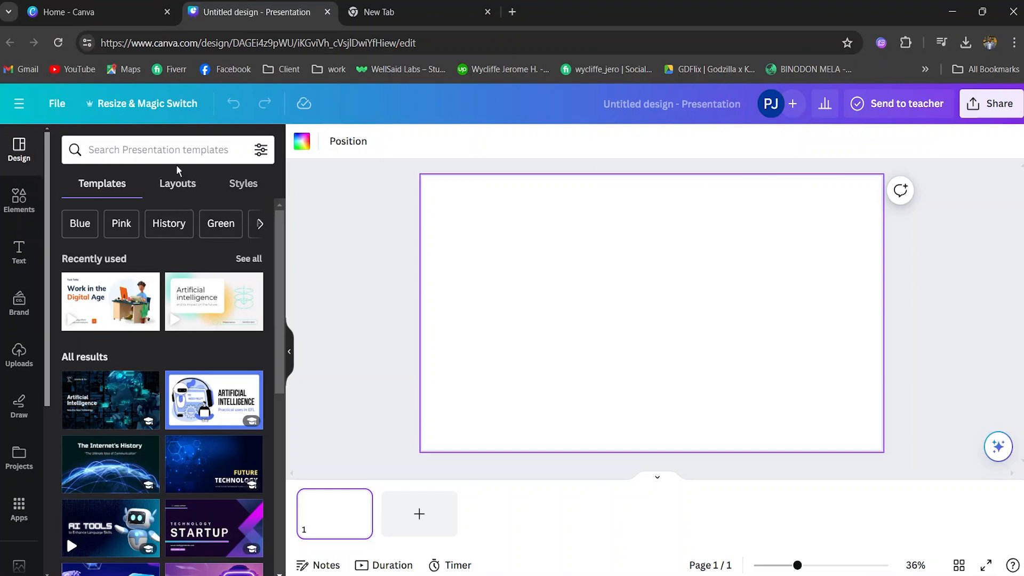
Step: Look at the available elements and text styles, and try adding a default text box to the blank slide
{"action": "left_click", "coordinate": [18, 200]}
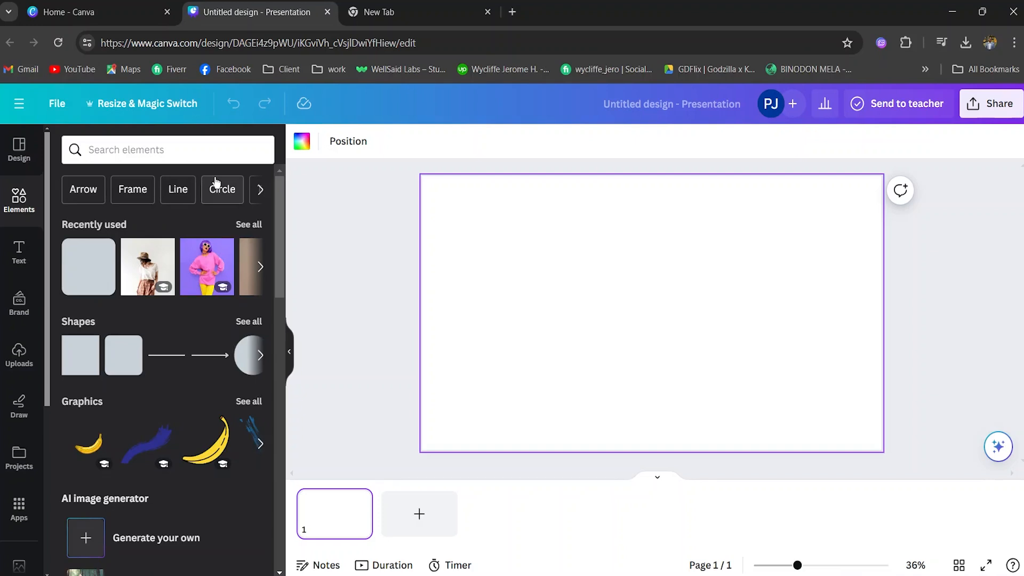
{"action": "left_click", "coordinate": [16, 258]}
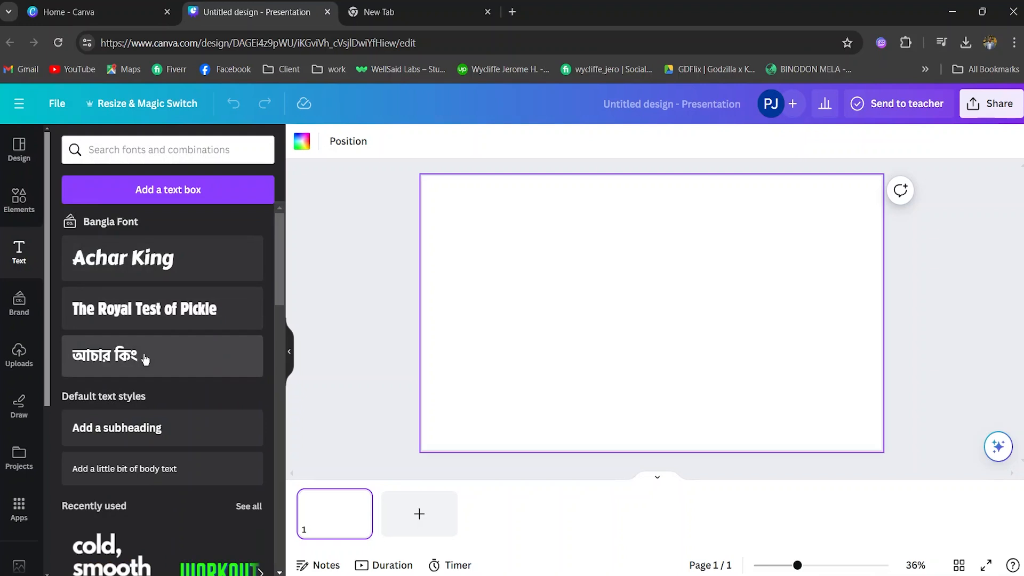
{"action": "left_click", "coordinate": [166, 191]}
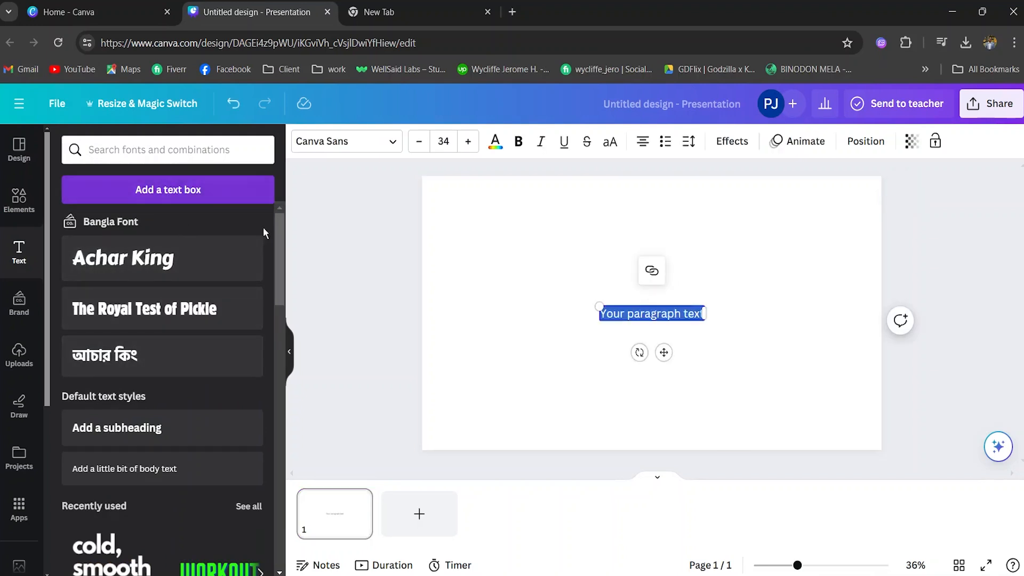
{"action": "left_click", "coordinate": [233, 103]}
Step: Examine the editor's brand assets, uploaded files, drawing tools and existing projects
{"action": "left_click", "coordinate": [16, 310]}
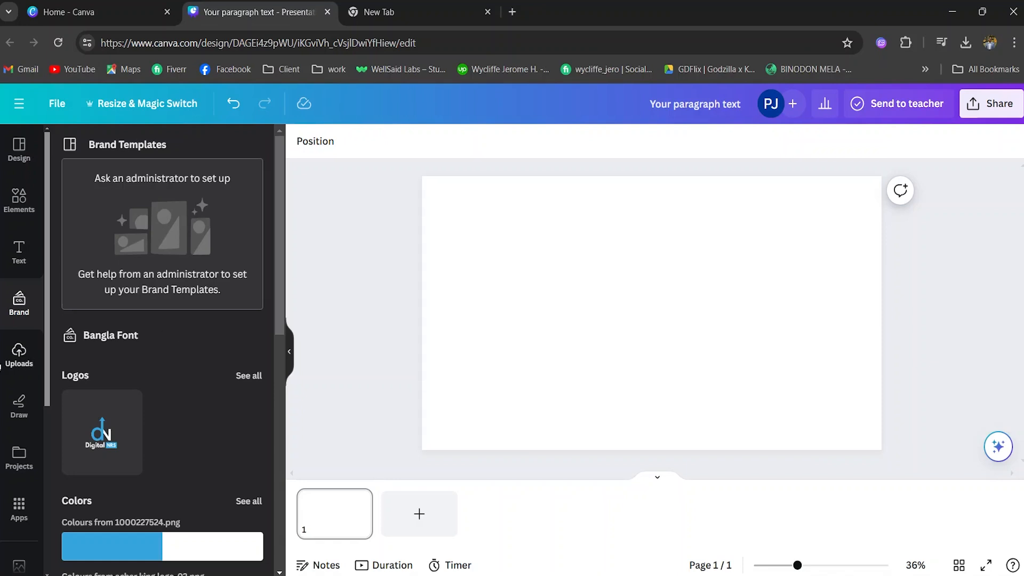
{"action": "left_click", "coordinate": [19, 369]}
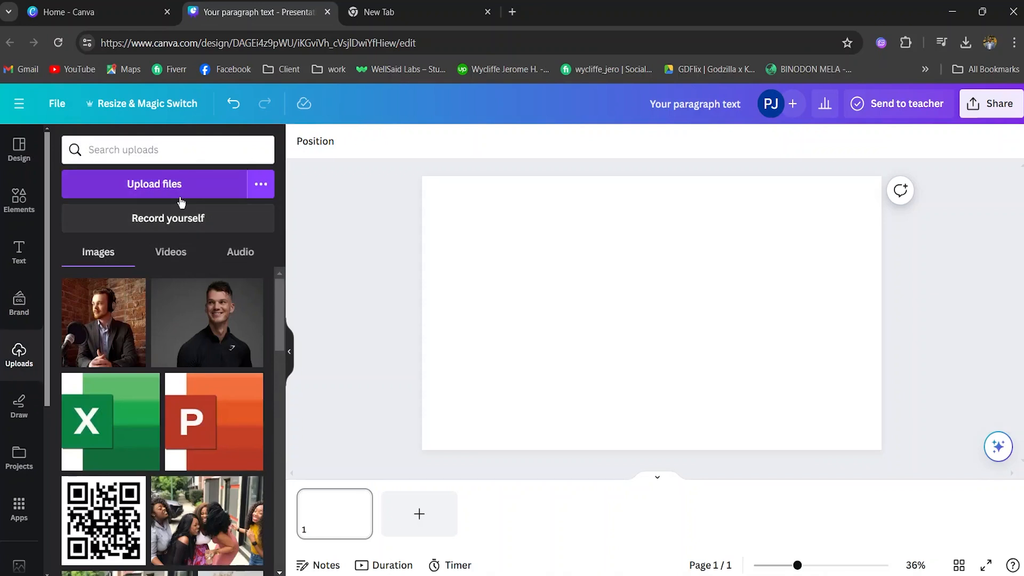
{"action": "left_click", "coordinate": [24, 405]}
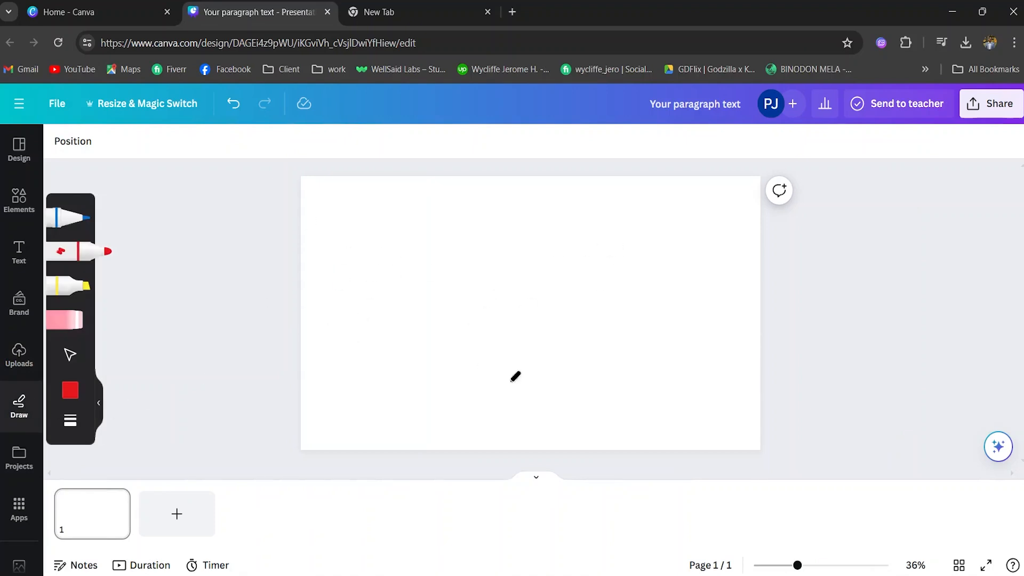
{"action": "left_click", "coordinate": [18, 457]}
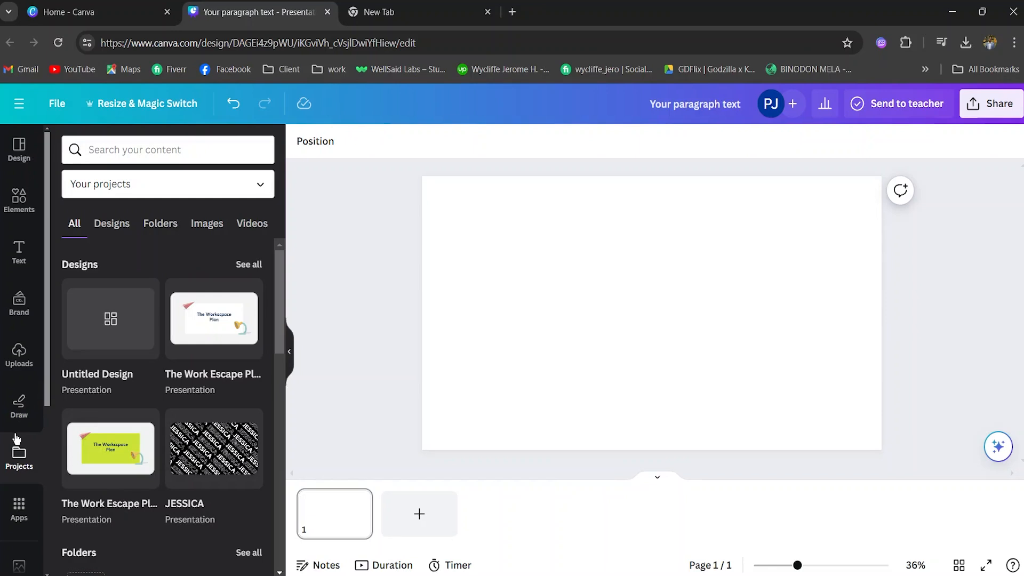
Step: Look over the available apps and chart types, and return to the presentation templates
{"action": "scroll", "coordinate": [21, 405], "scroll_direction": "down", "scroll_amount": 3}
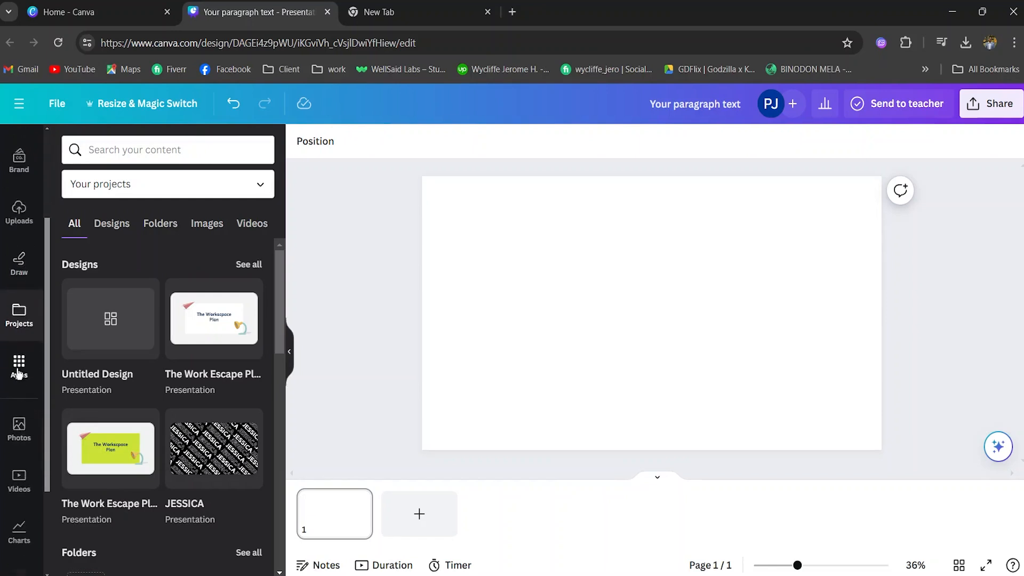
{"action": "left_click", "coordinate": [19, 368]}
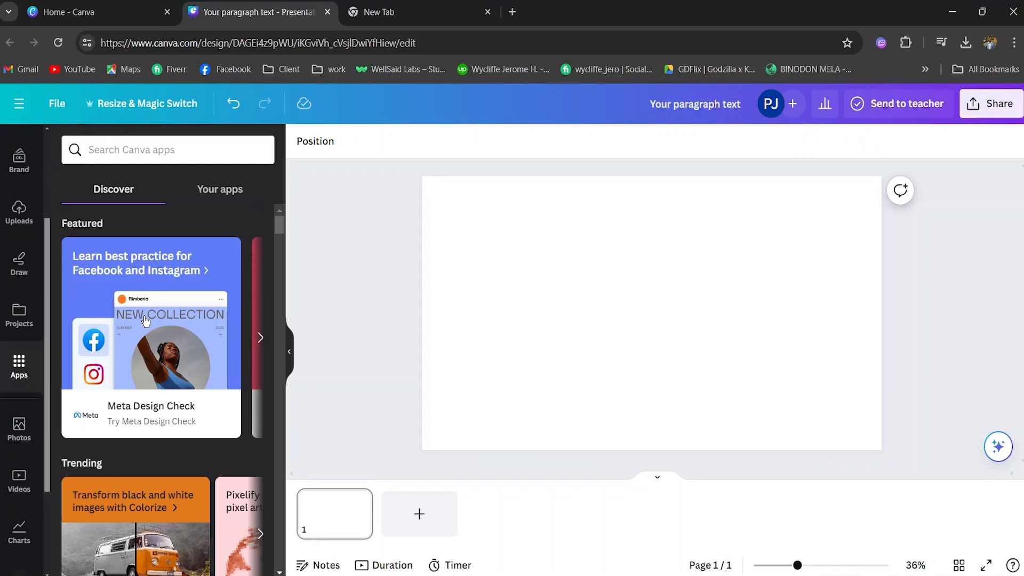
{"action": "scroll", "coordinate": [24, 400], "scroll_direction": "down", "scroll_amount": 3}
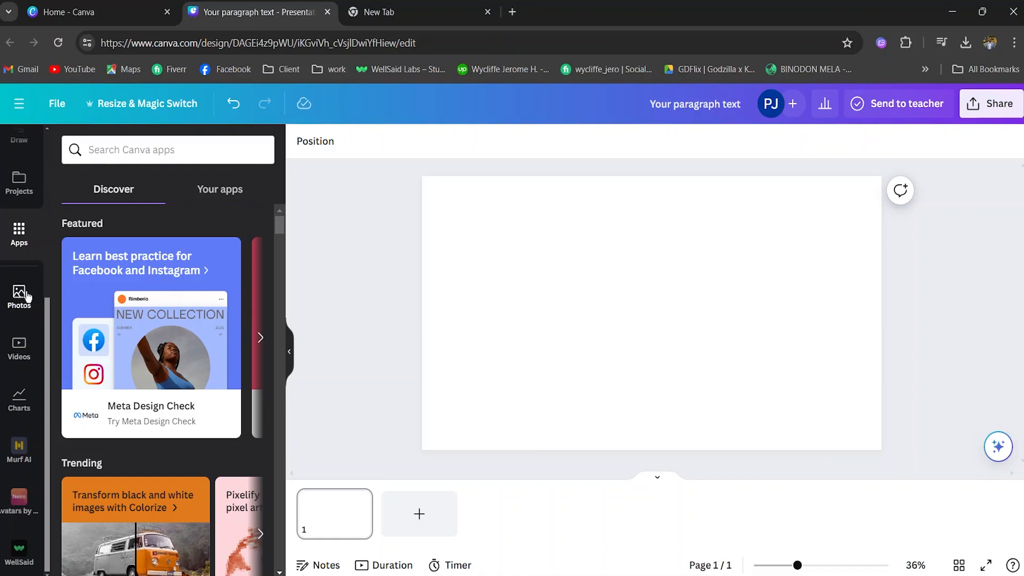
{"action": "left_click", "coordinate": [18, 398]}
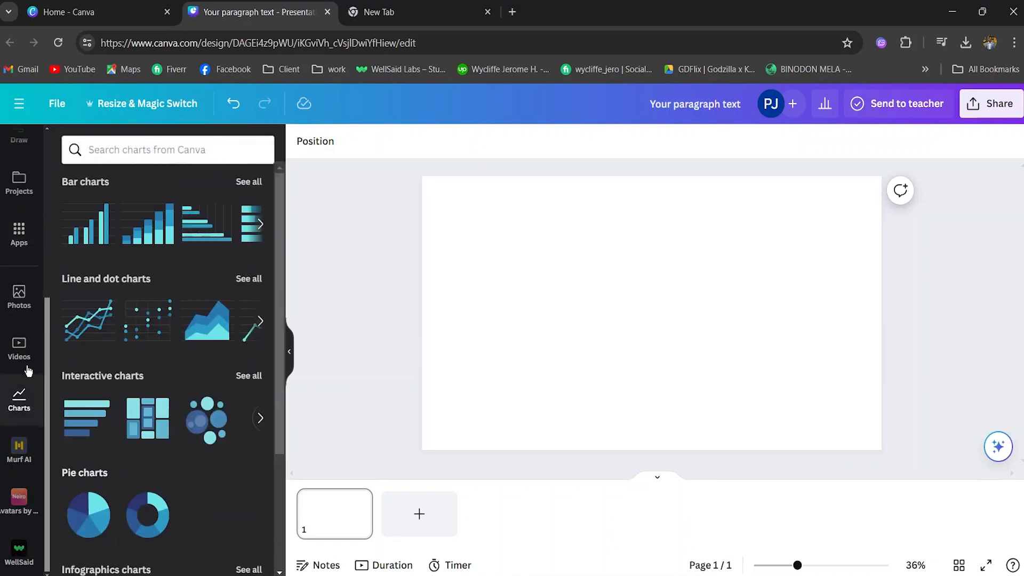
{"action": "scroll", "coordinate": [24, 342], "scroll_direction": "up", "scroll_amount": 5}
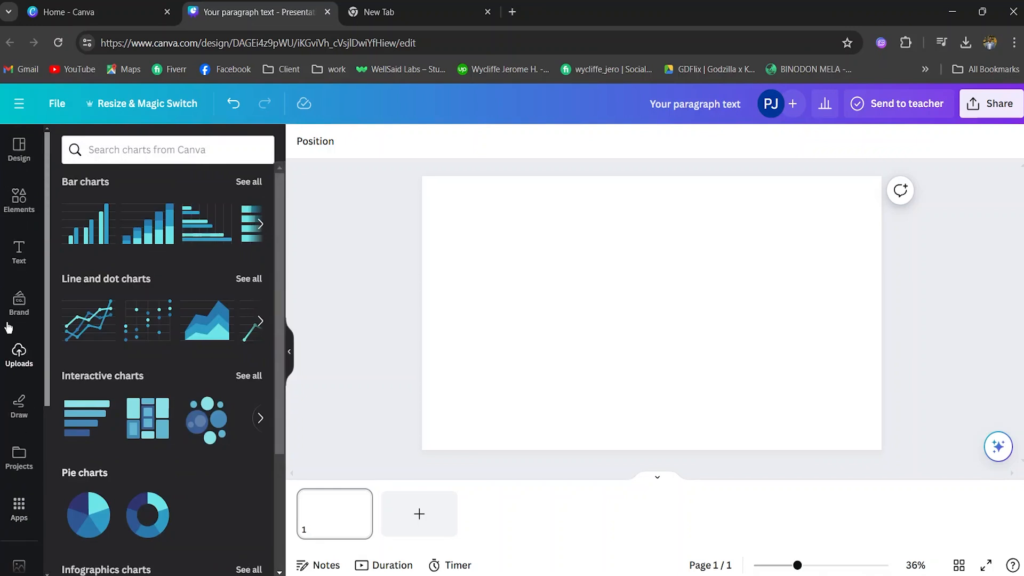
{"action": "left_click", "coordinate": [19, 149]}
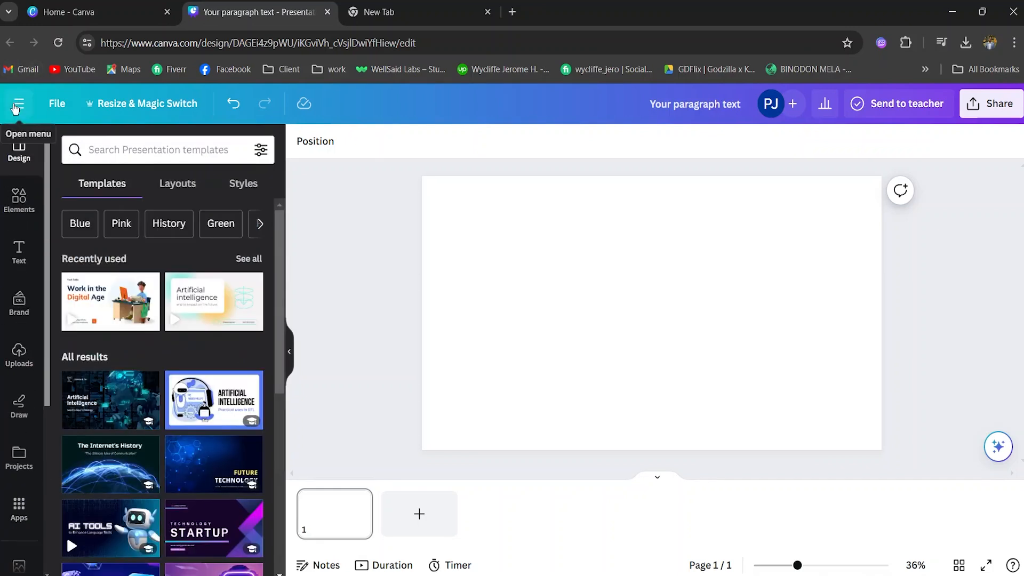
Step: View the list of recent designs and the file options for the current presentation
{"action": "left_click", "coordinate": [16, 106]}
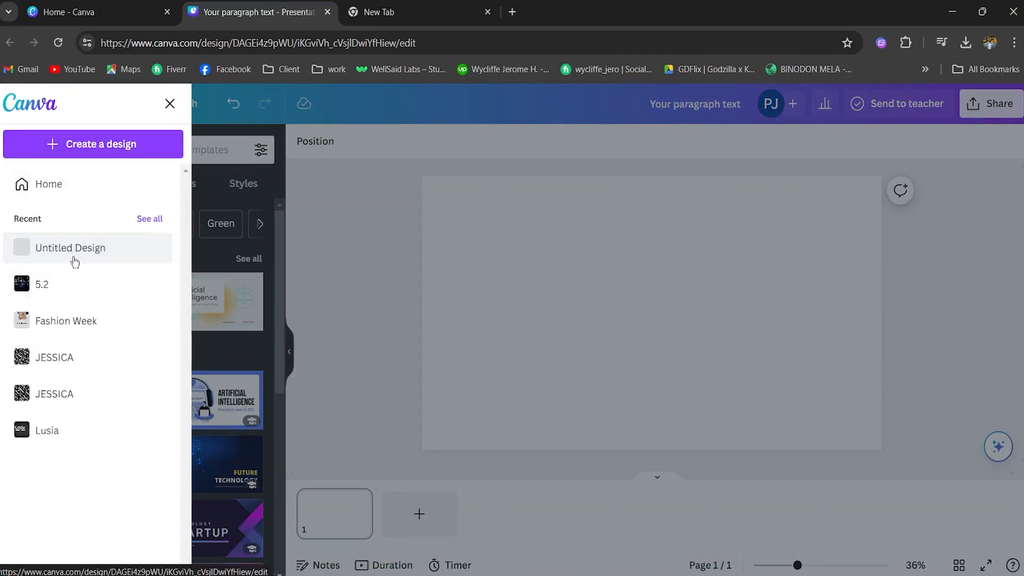
{"action": "left_click", "coordinate": [170, 103]}
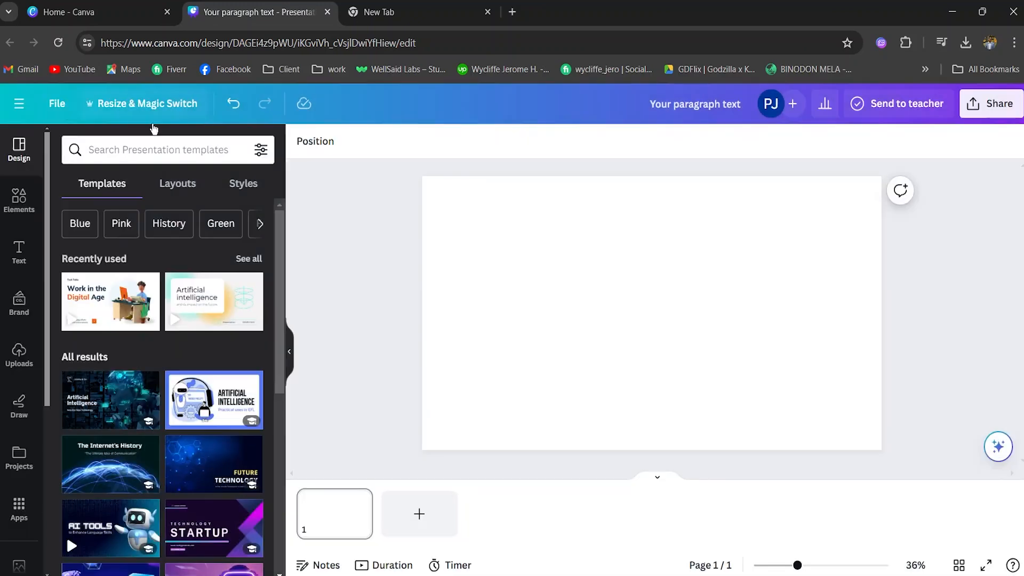
{"action": "left_click", "coordinate": [65, 107]}
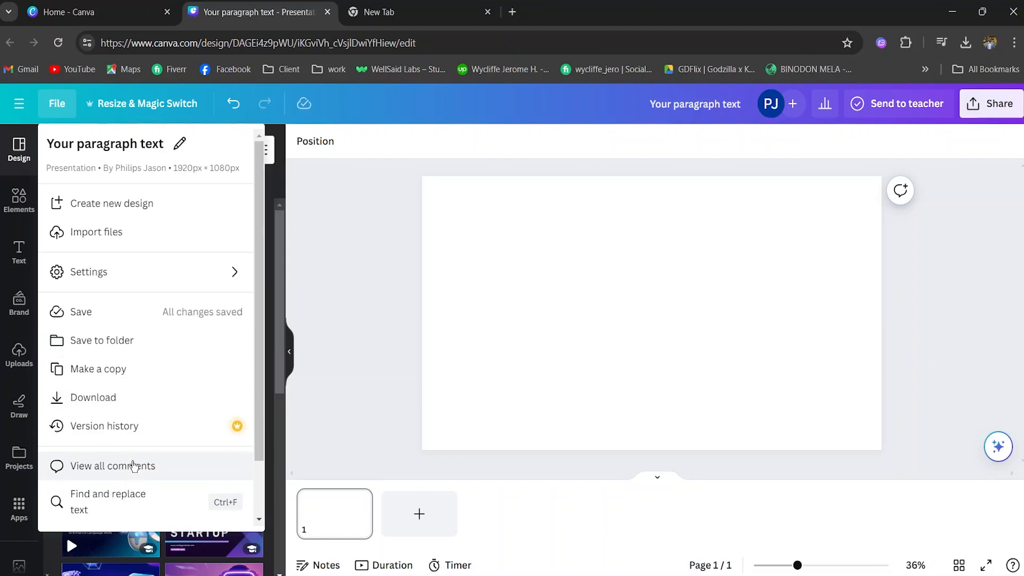
Step: Close the file options and look over the Resize & Magic Switch choices, including translation, preset sizes and categories
{"action": "key", "text": "Escape"}
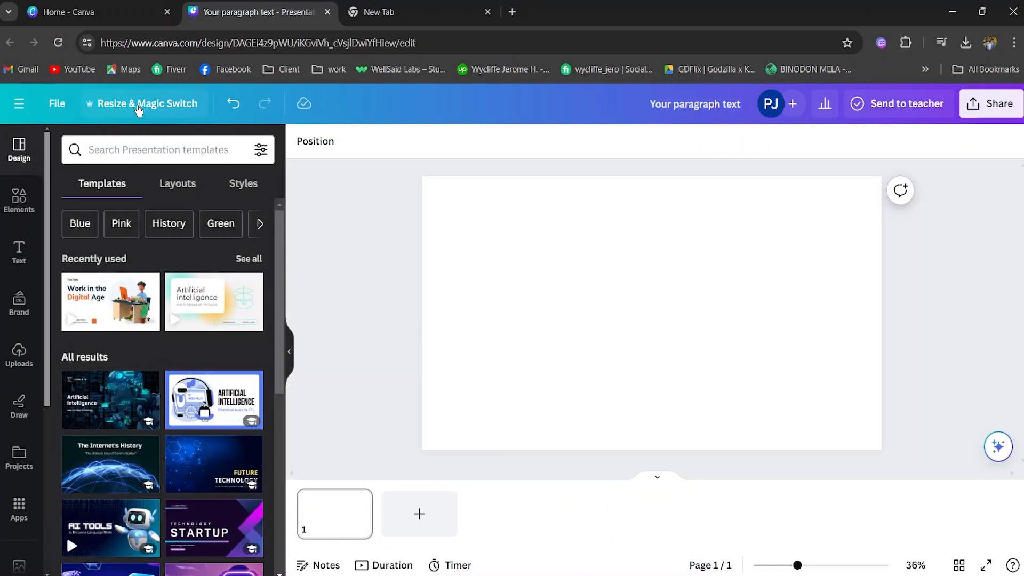
{"action": "left_click", "coordinate": [139, 105]}
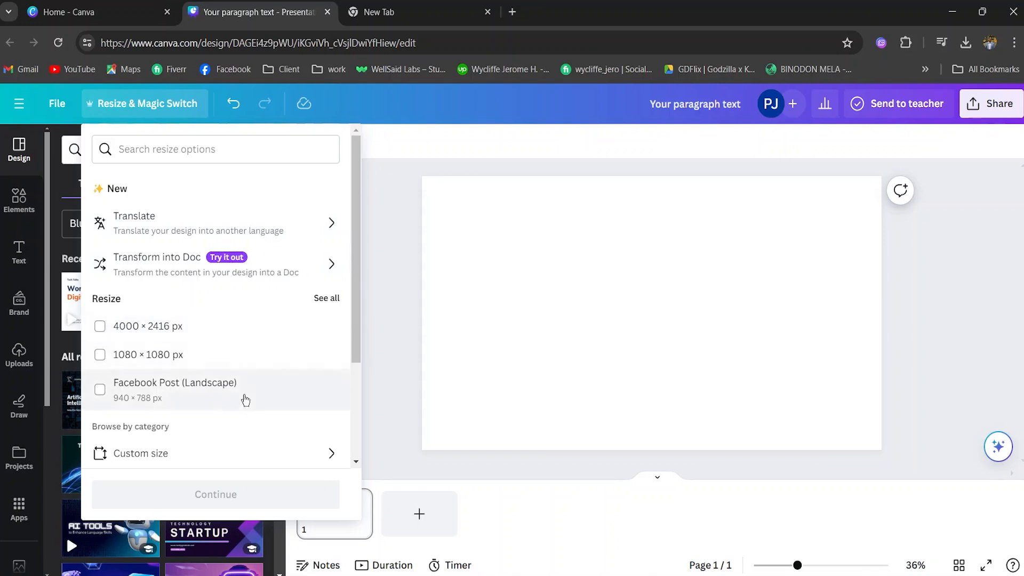
{"action": "scroll", "coordinate": [175, 452], "scroll_direction": "down", "scroll_amount": 2}
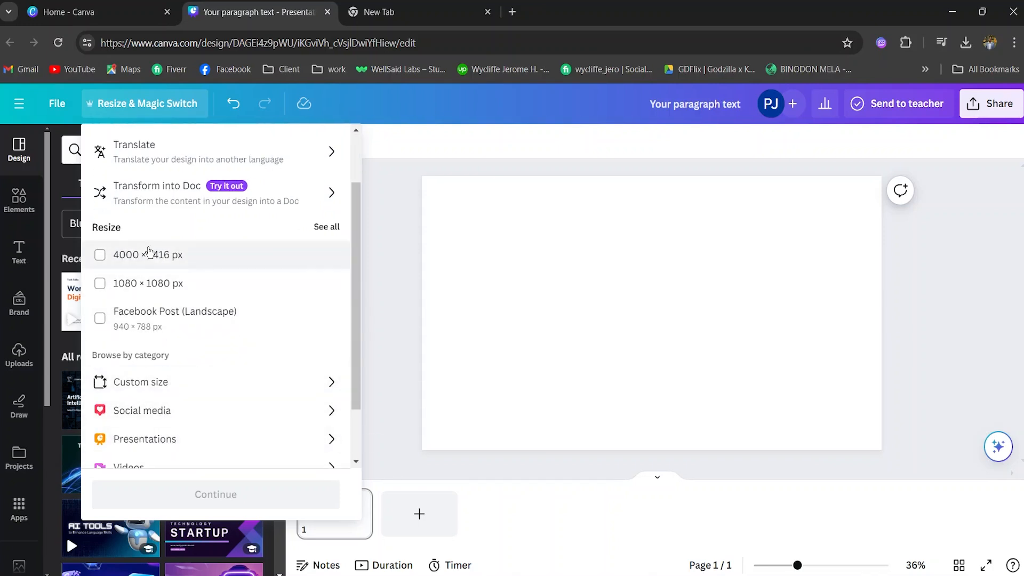
{"action": "left_click", "coordinate": [230, 104]}
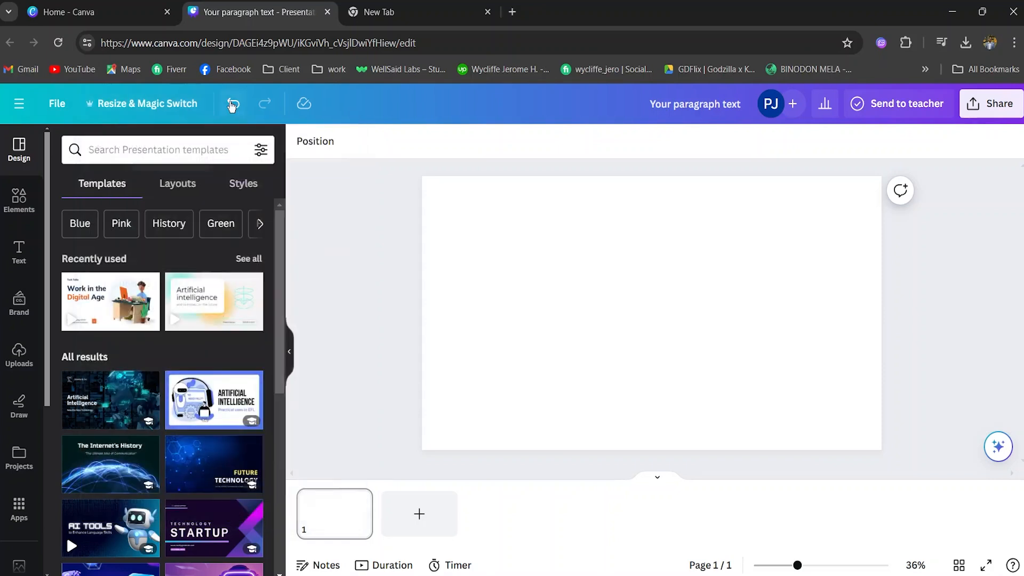
Step: Try undo and redo on the presentation's last change, undo it again, and open the design title for editing
{"action": "left_click", "coordinate": [234, 104]}
{"action": "left_click", "coordinate": [265, 106]}
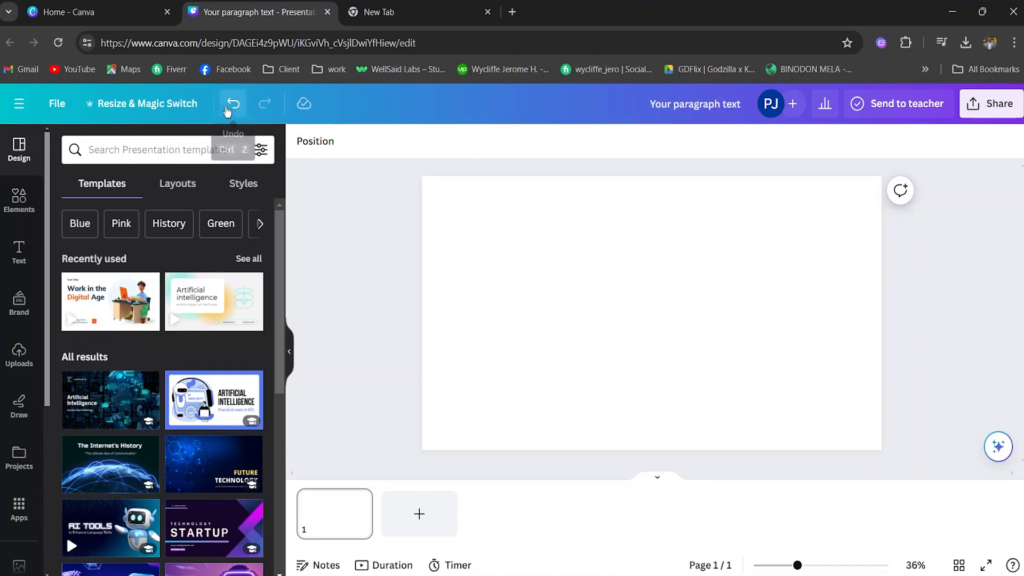
{"action": "left_click", "coordinate": [230, 107]}
{"action": "left_click", "coordinate": [703, 106]}
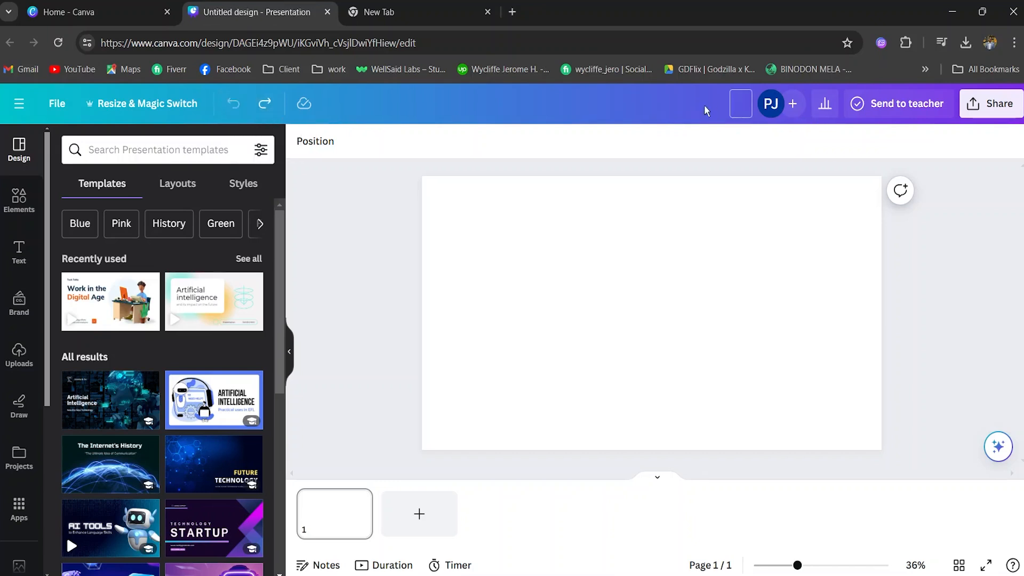
{"action": "left_click", "coordinate": [476, 110]}
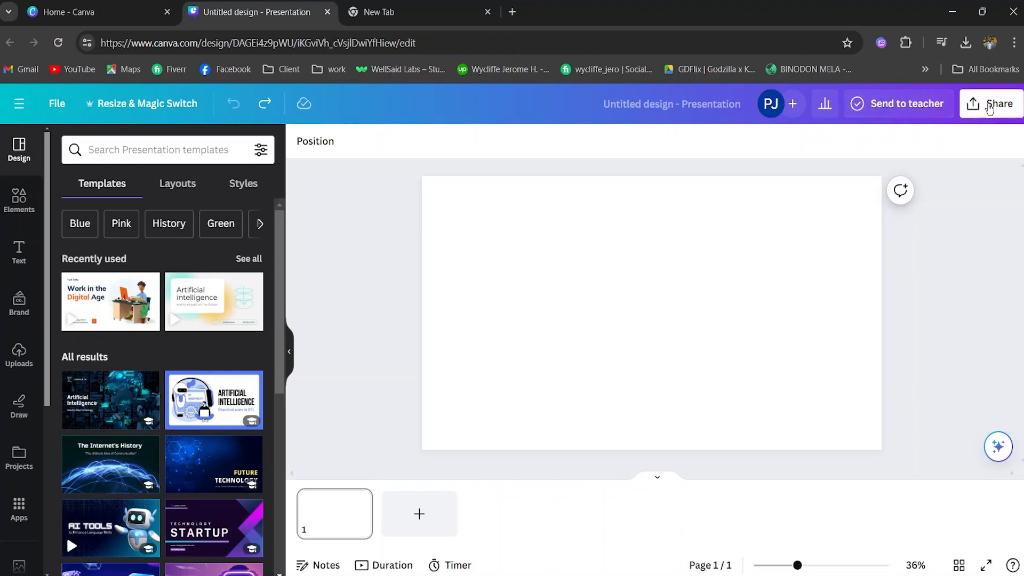
Step: Examine the presentation's sharing options and the full list of publishing and social media destinations
{"action": "left_click", "coordinate": [989, 105]}
{"action": "scroll", "coordinate": [816, 320], "scroll_direction": "down", "scroll_amount": 1}
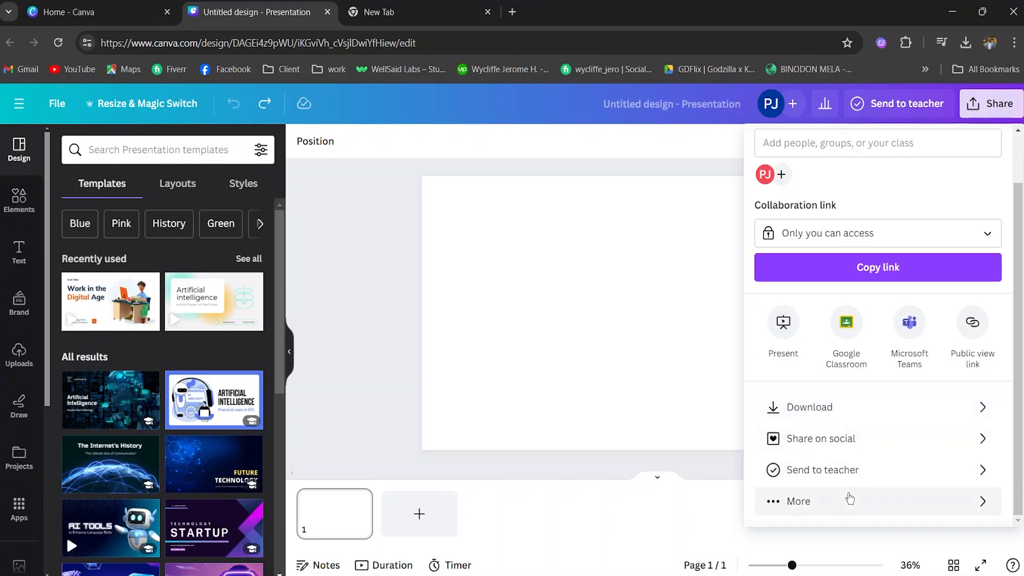
{"action": "left_click", "coordinate": [849, 499]}
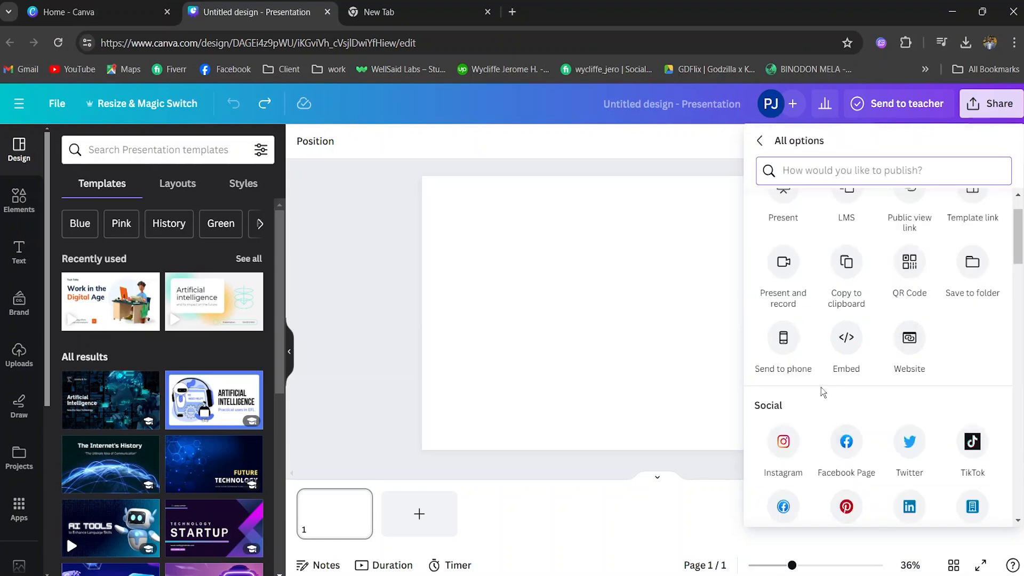
{"action": "scroll", "coordinate": [829, 401], "scroll_direction": "down", "scroll_amount": 2}
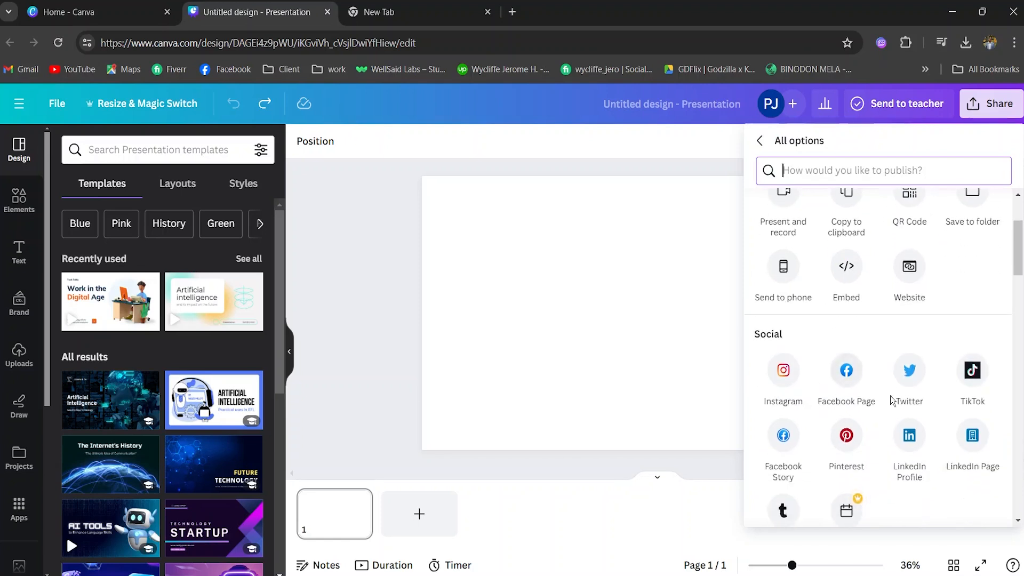
{"action": "left_click", "coordinate": [320, 295]}
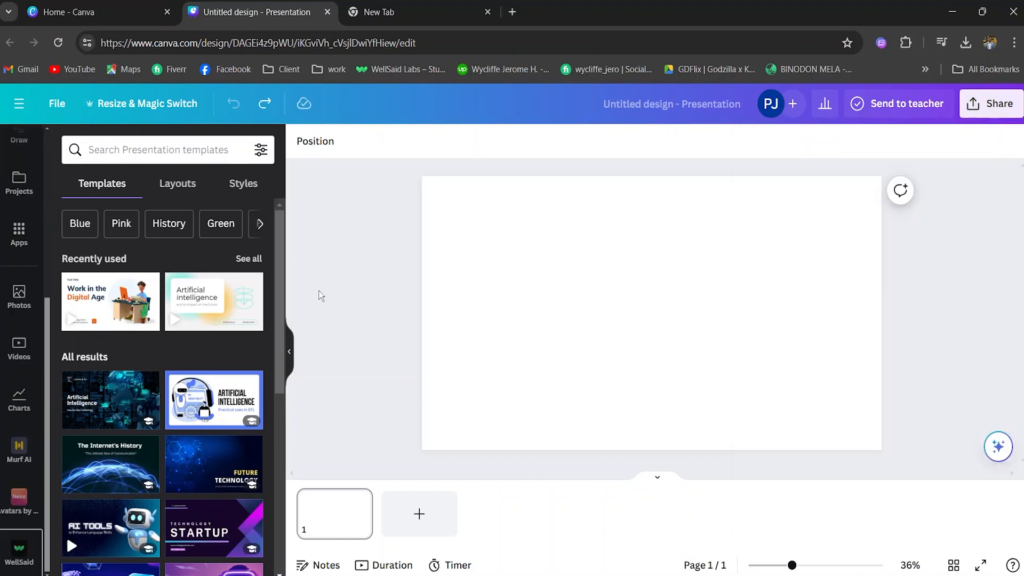
Step: Create a new blank Instagram Post (Square) design from the suggested design types on the home page
{"action": "left_click", "coordinate": [114, 18]}
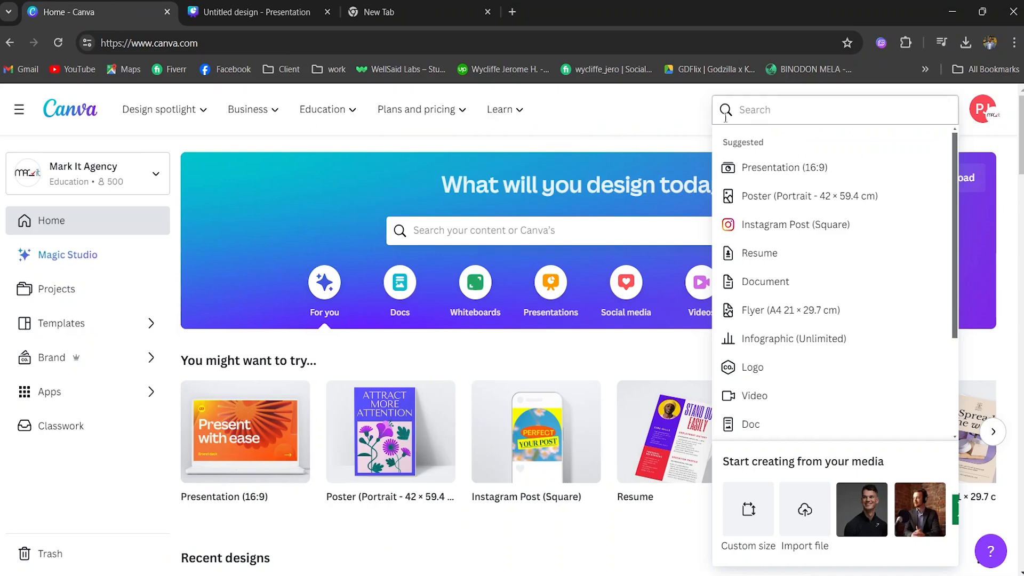
{"action": "left_click", "coordinate": [796, 224]}
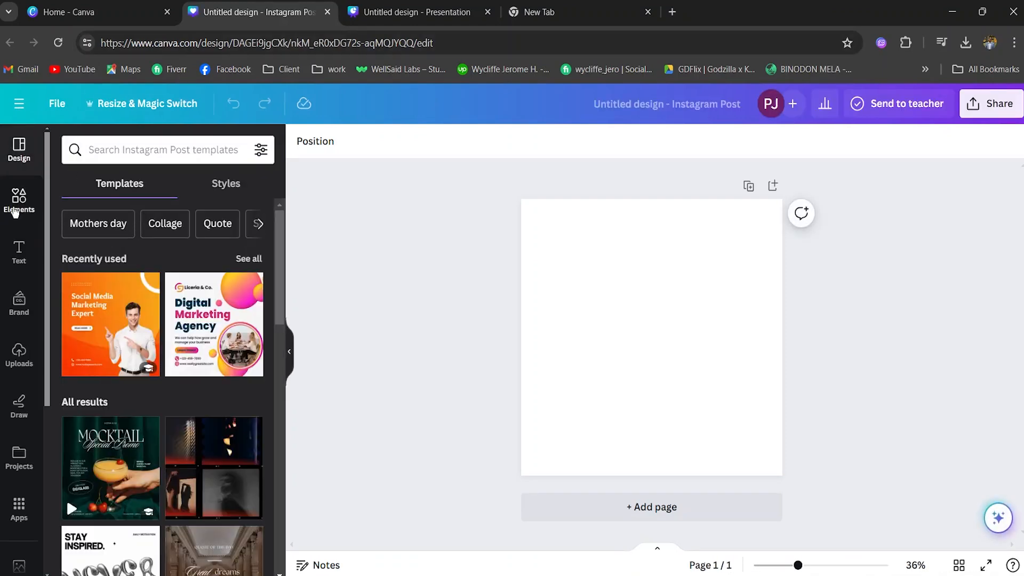
Step: Search the elements for "background" and add the blue photo with pink and cyan neon lines to the page
{"action": "left_click", "coordinate": [17, 208]}
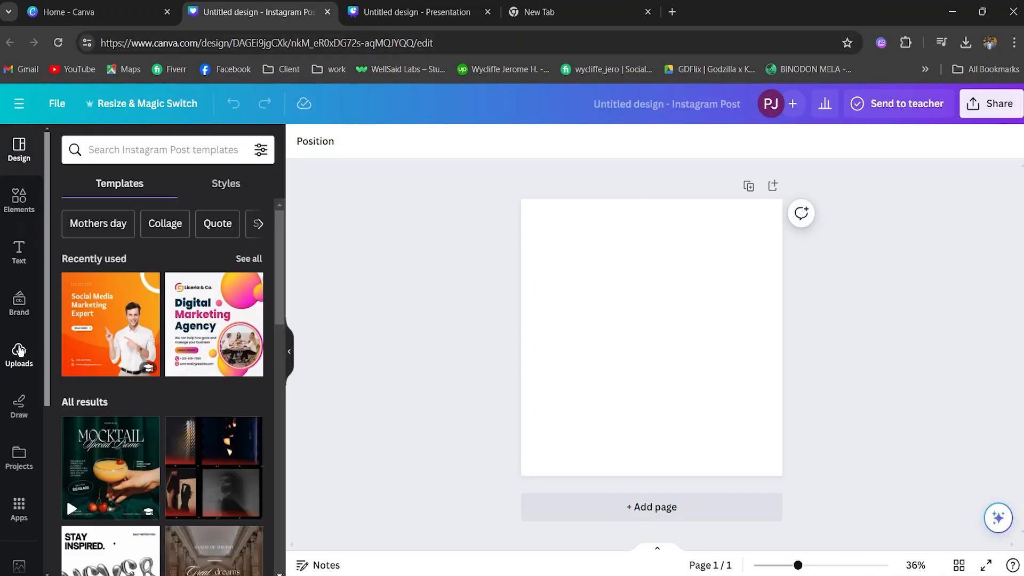
{"action": "left_click", "coordinate": [126, 149]}
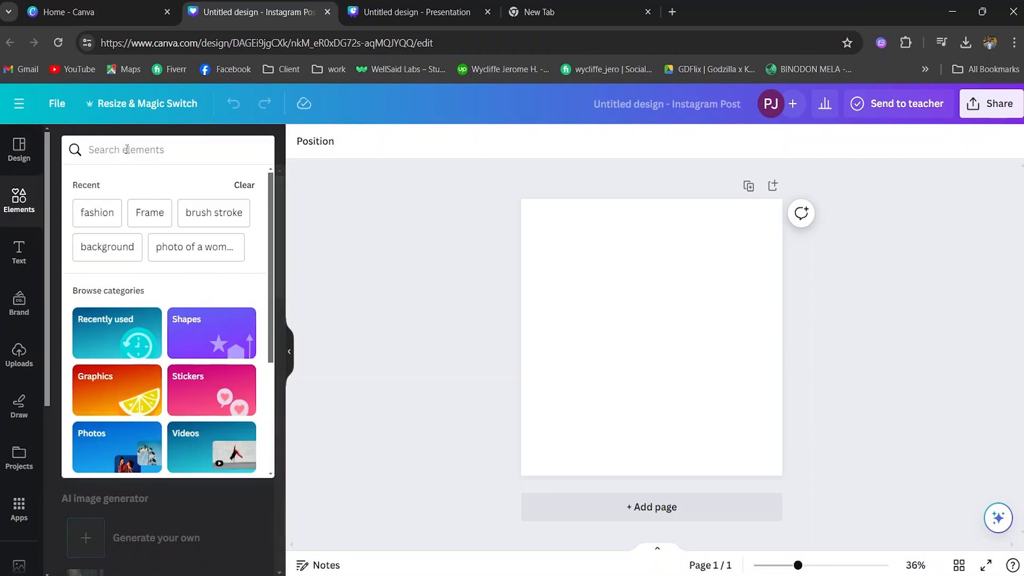
{"action": "type", "text": "back"}
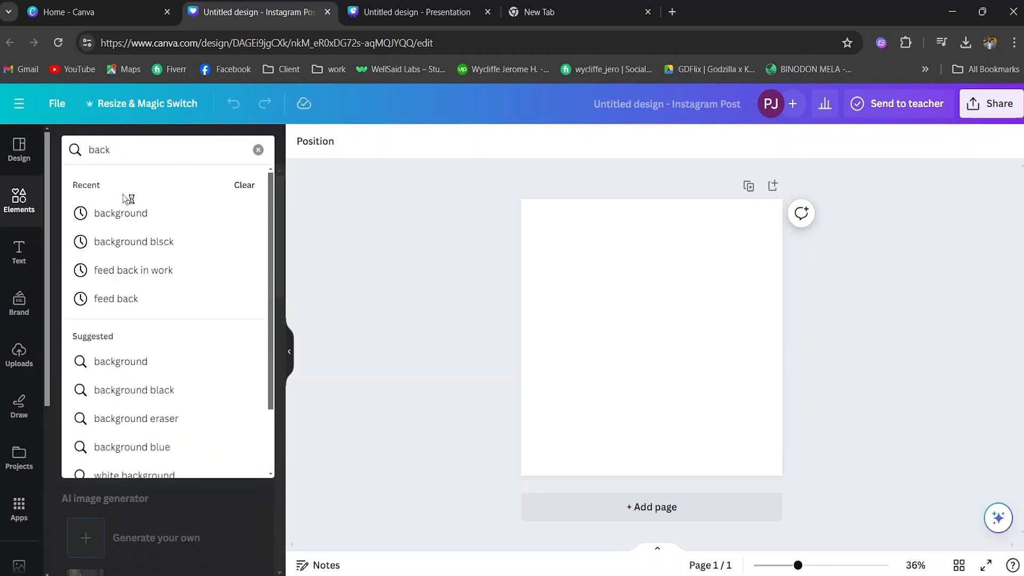
{"action": "left_click", "coordinate": [122, 222]}
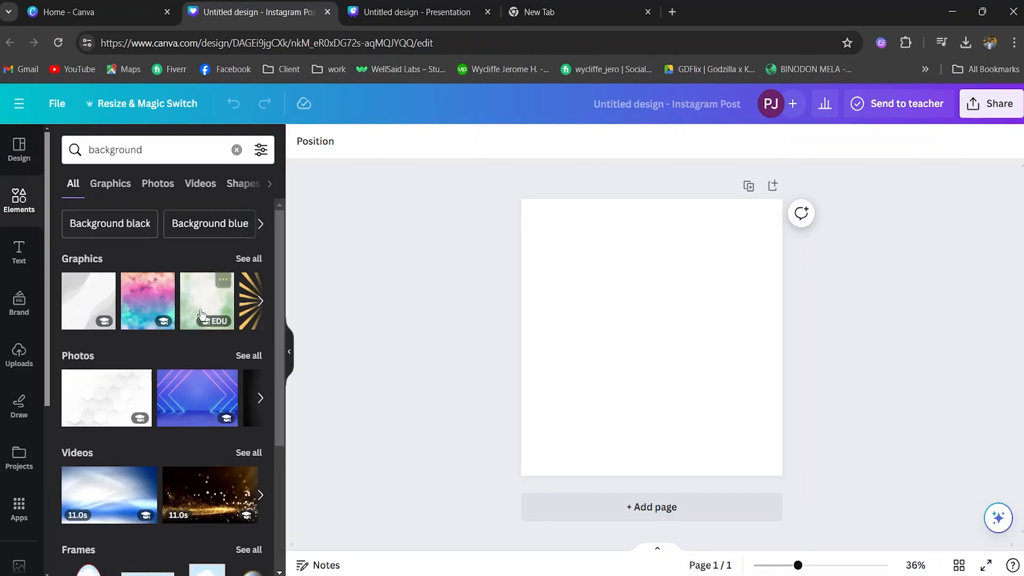
{"action": "left_click", "coordinate": [195, 406]}
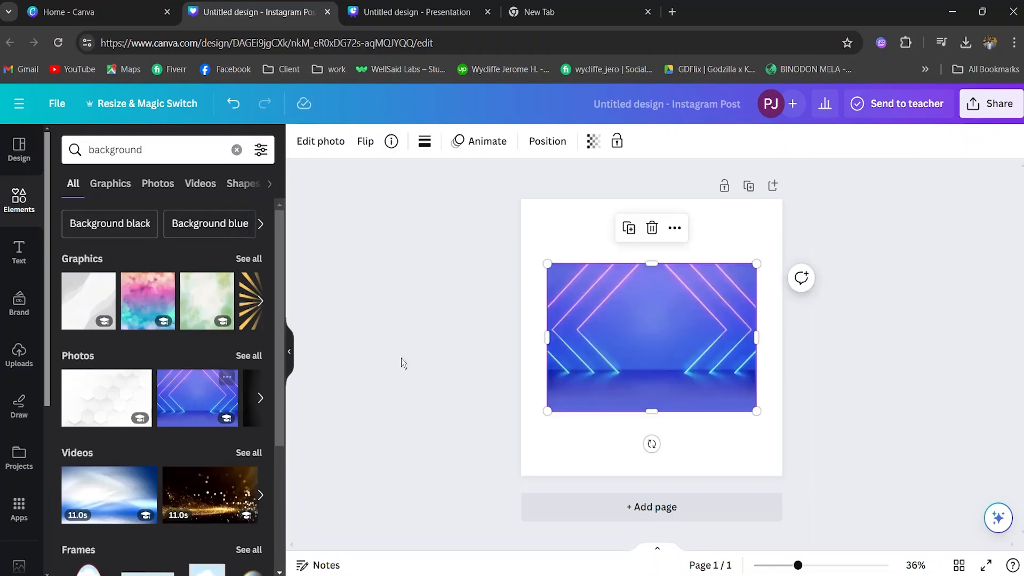
Step: Enlarge the neon background photo from its corners until it covers the whole page
{"action": "left_click", "coordinate": [541, 269]}
{"action": "left_click", "coordinate": [551, 273]}
{"action": "left_click_drag", "start_coordinate": [547, 264], "coordinate": [456, 199]}
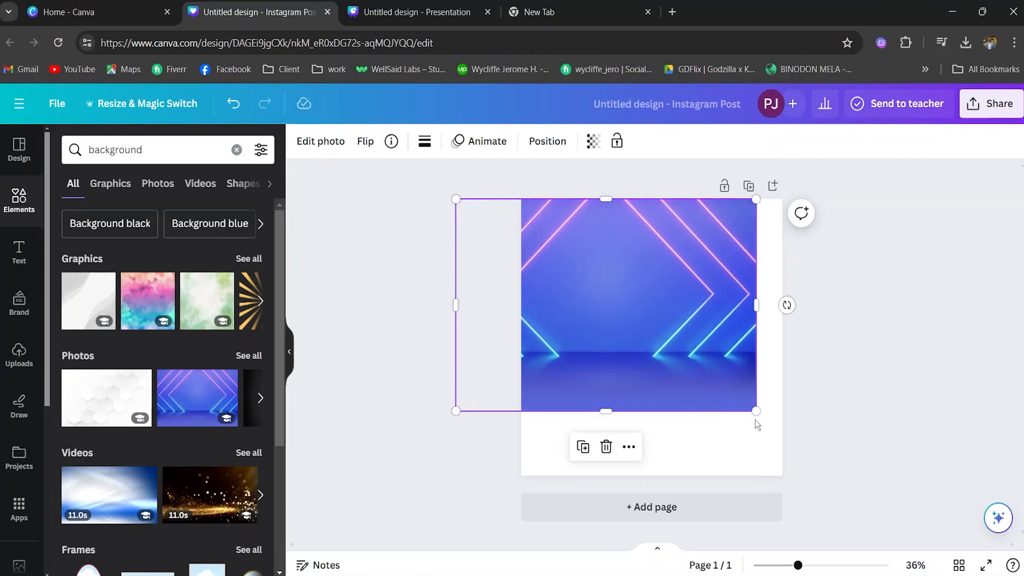
{"action": "left_click_drag", "start_coordinate": [756, 411], "coordinate": [822, 510]}
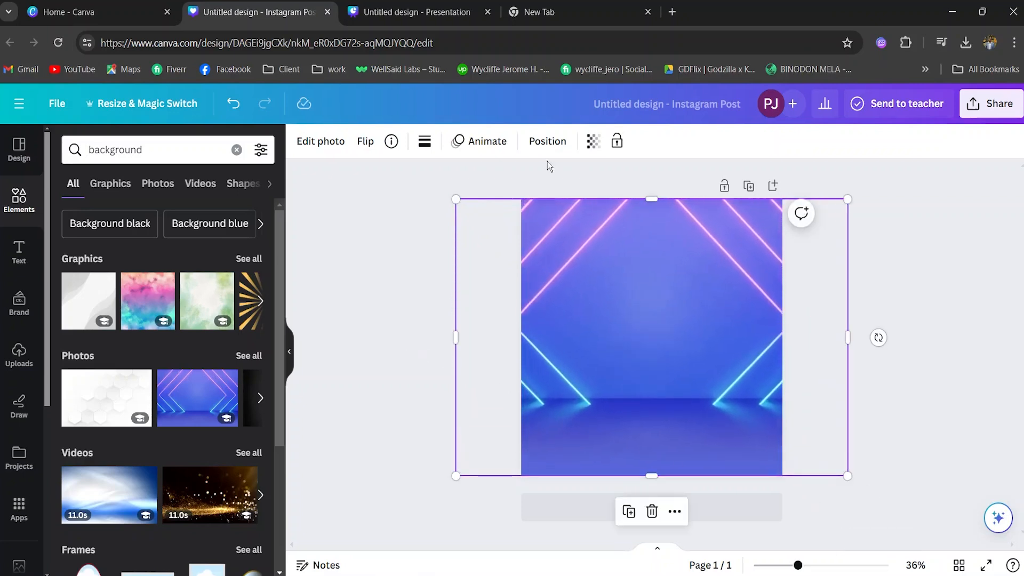
Step: Set the neon background photo's transparency to 50
{"action": "left_click", "coordinate": [593, 141]}
{"action": "left_click_drag", "start_coordinate": [591, 199], "coordinate": [529, 200]}
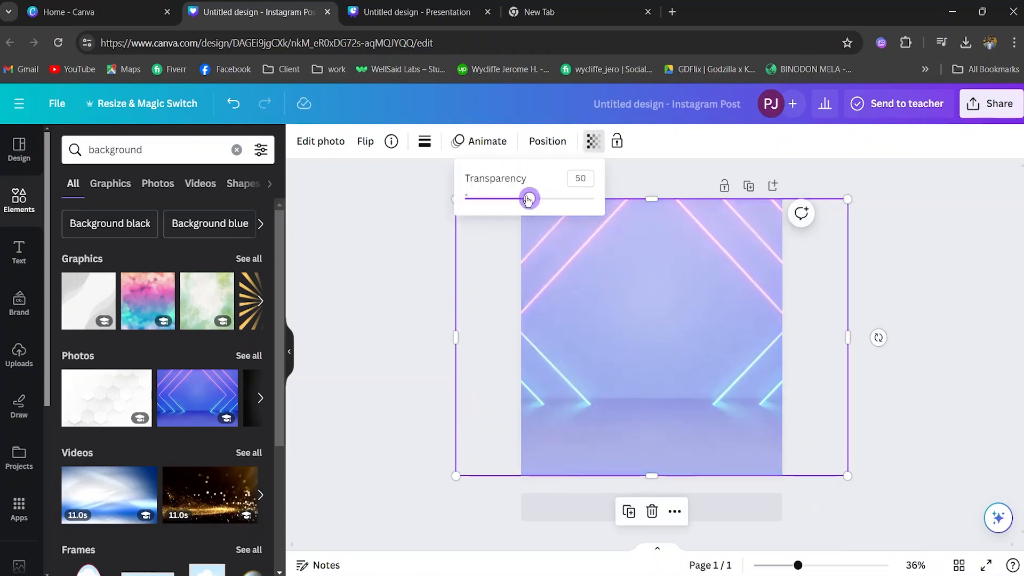
{"action": "left_click", "coordinate": [389, 281]}
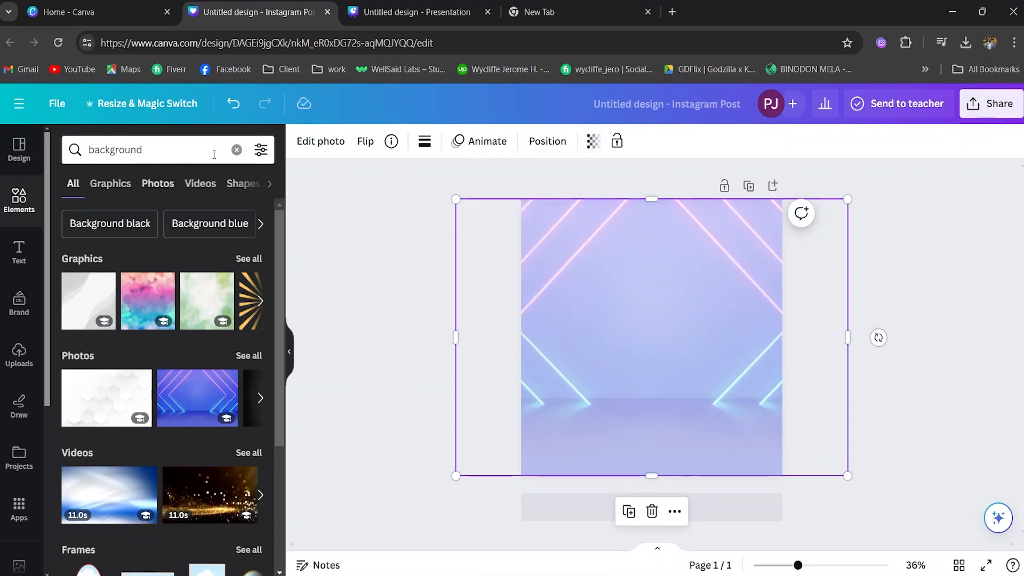
Step: Search the elements for "women", restrict the results to photos, and add the photo of three laughing women
{"action": "left_click", "coordinate": [237, 150]}
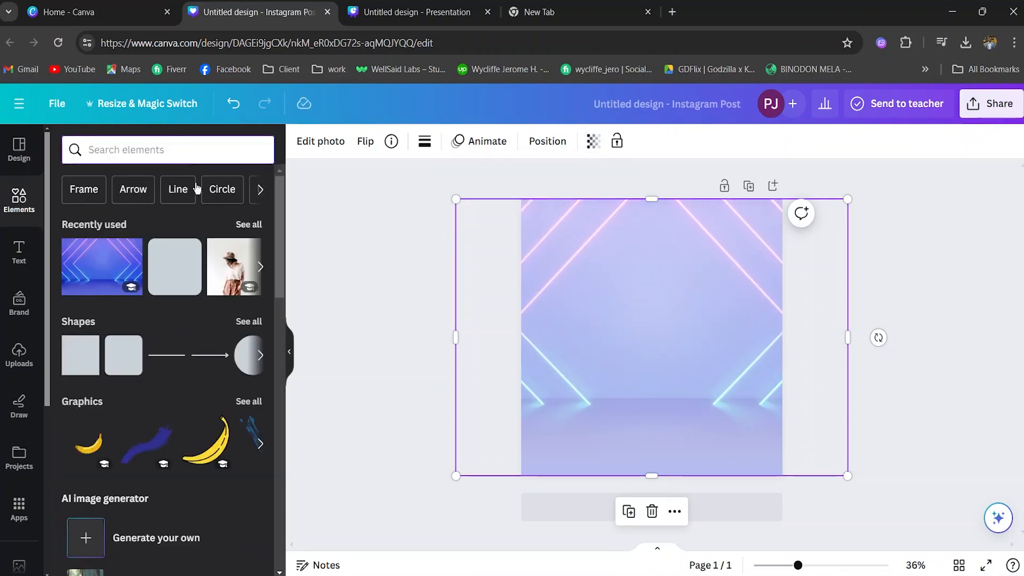
{"action": "type", "text": "women"}
{"action": "key", "text": "Return"}
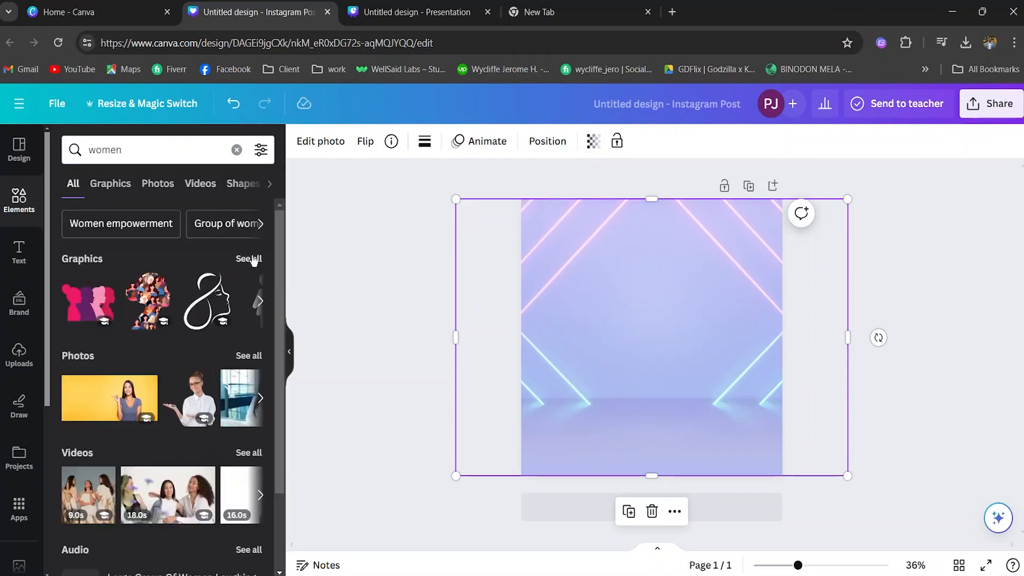
{"action": "left_click", "coordinate": [248, 356]}
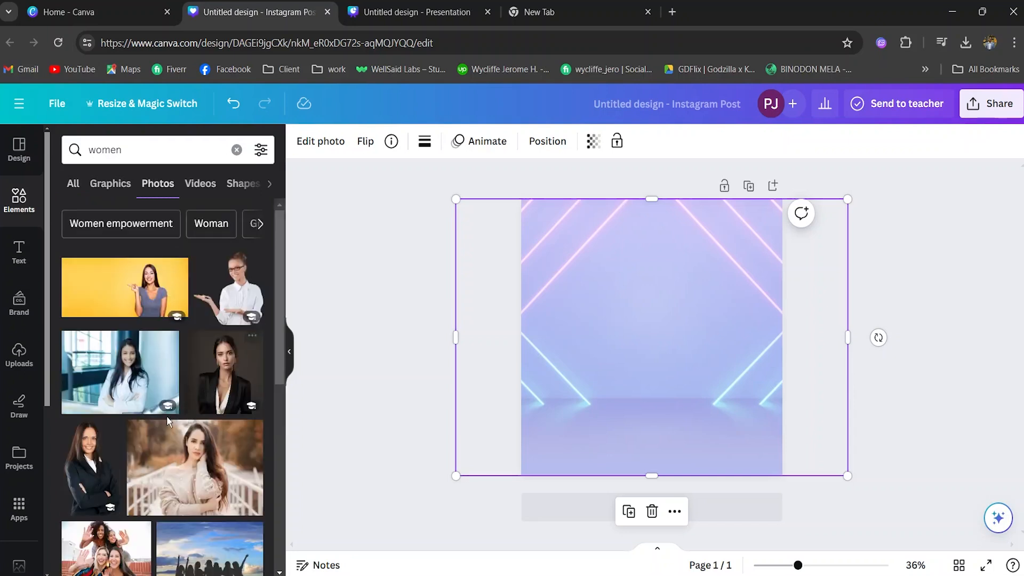
{"action": "scroll", "coordinate": [214, 373], "scroll_direction": "down", "scroll_amount": 10}
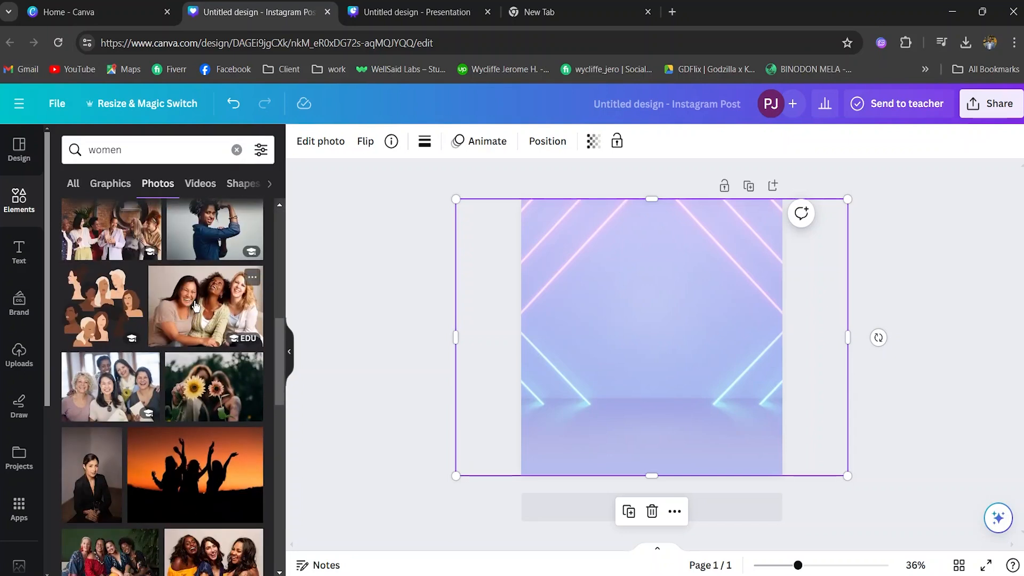
{"action": "left_click", "coordinate": [195, 306]}
Step: Resize the photo of the three women to the page width and place it across the upper part of the page
{"action": "left_click_drag", "start_coordinate": [655, 378], "coordinate": [647, 425]}
{"action": "left_click_drag", "start_coordinate": [548, 317], "coordinate": [407, 235]}
{"action": "left_click_drag", "start_coordinate": [643, 297], "coordinate": [640, 310]}
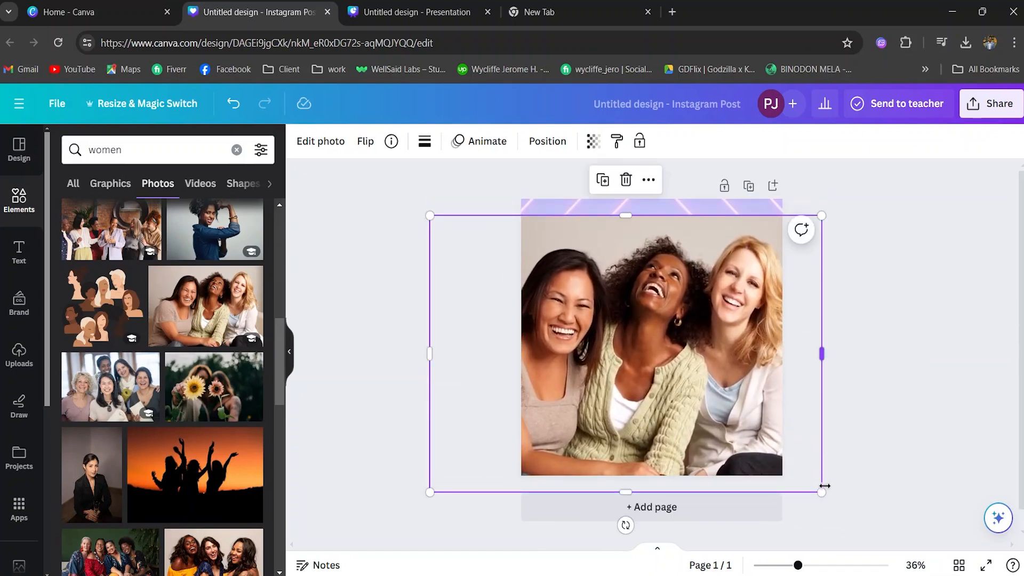
{"action": "left_click_drag", "start_coordinate": [815, 489], "coordinate": [782, 464]}
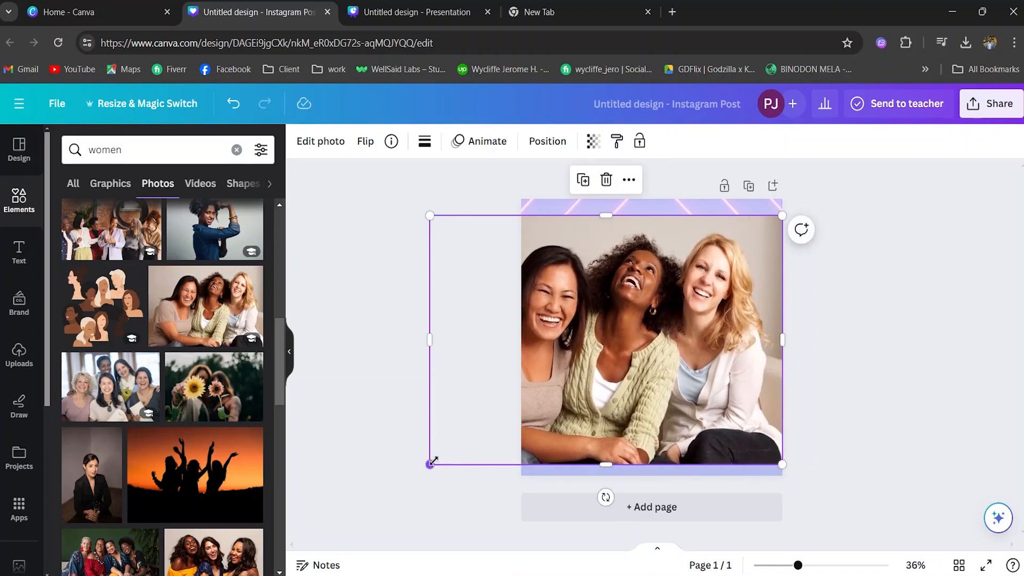
{"action": "left_click_drag", "start_coordinate": [432, 462], "coordinate": [537, 431]}
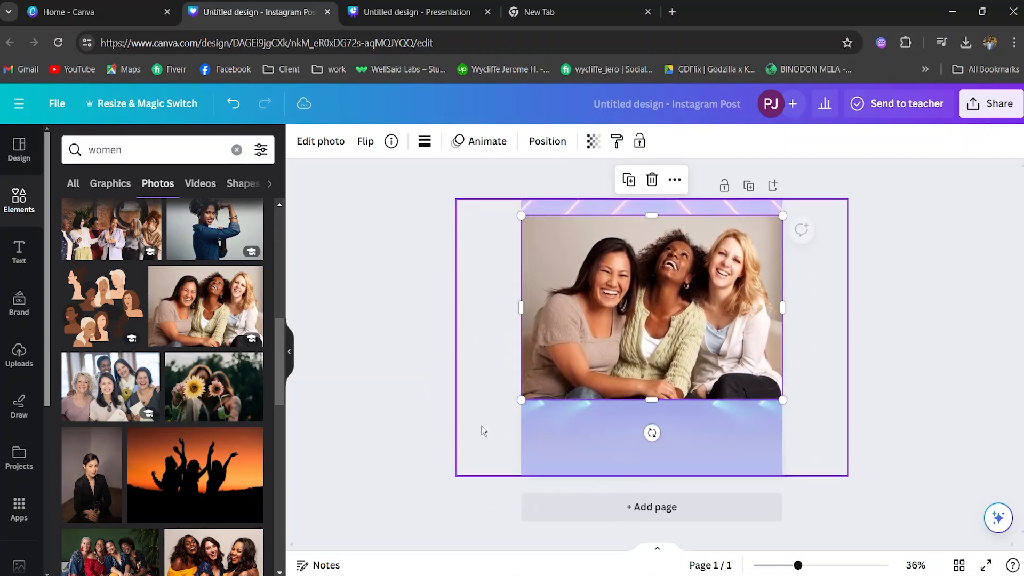
{"action": "left_click_drag", "start_coordinate": [567, 396], "coordinate": [566, 408]}
{"action": "left_click", "coordinate": [455, 337]}
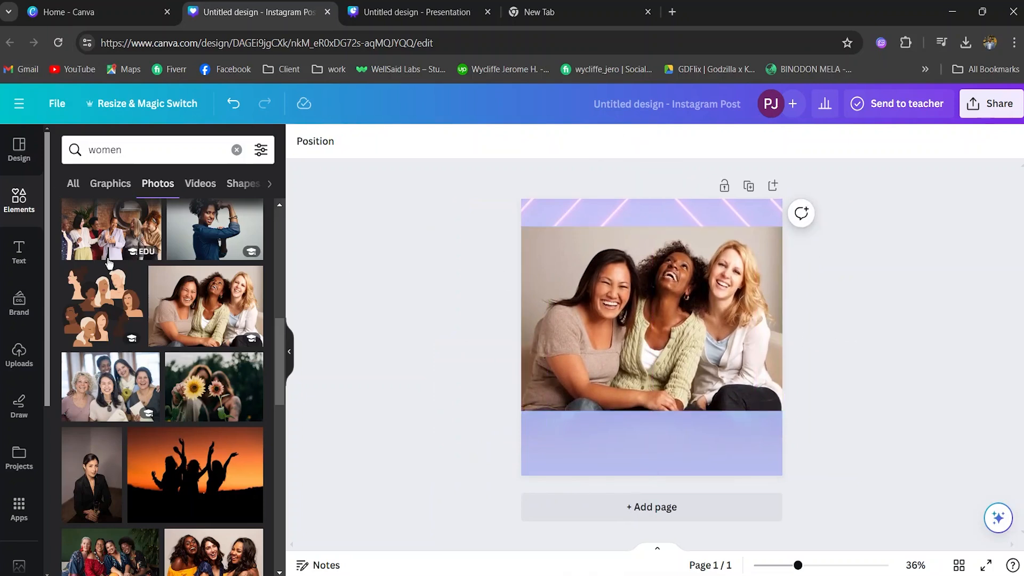
Step: Add the illustration of women's faces, shrink it, and place it in the page's lower-left corner
{"action": "left_click", "coordinate": [102, 306]}
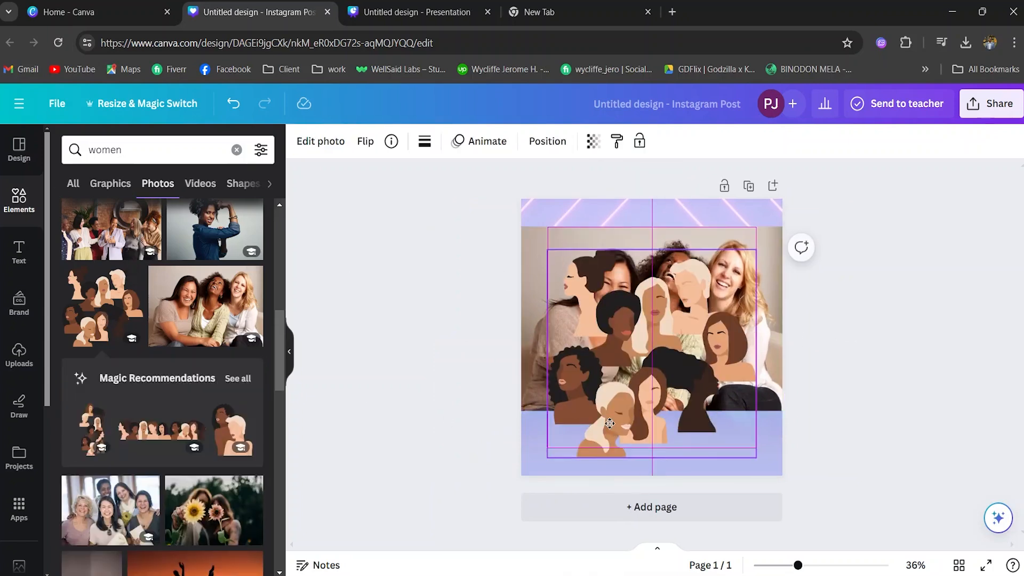
{"action": "left_click_drag", "start_coordinate": [606, 442], "coordinate": [569, 450]}
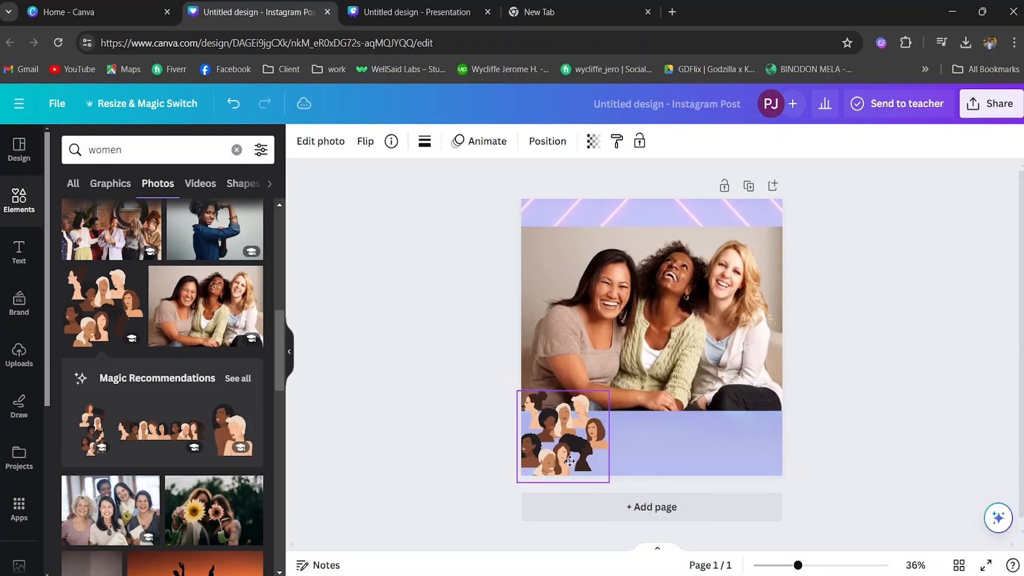
{"action": "key", "text": "Escape"}
Step: Add a text box reading "Happy Women's DAy" to the page
{"action": "left_click", "coordinate": [19, 251]}
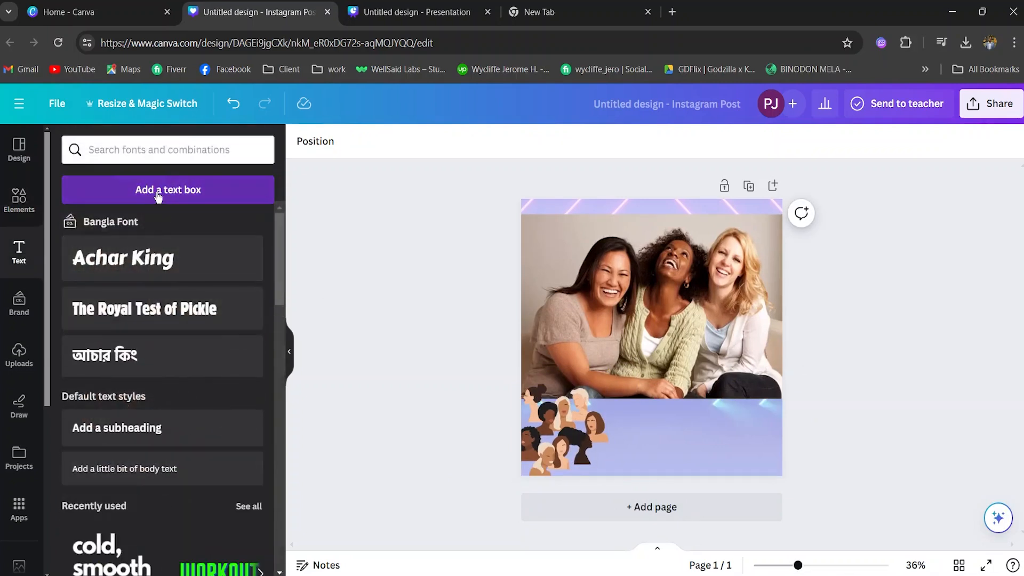
{"action": "left_click", "coordinate": [157, 191]}
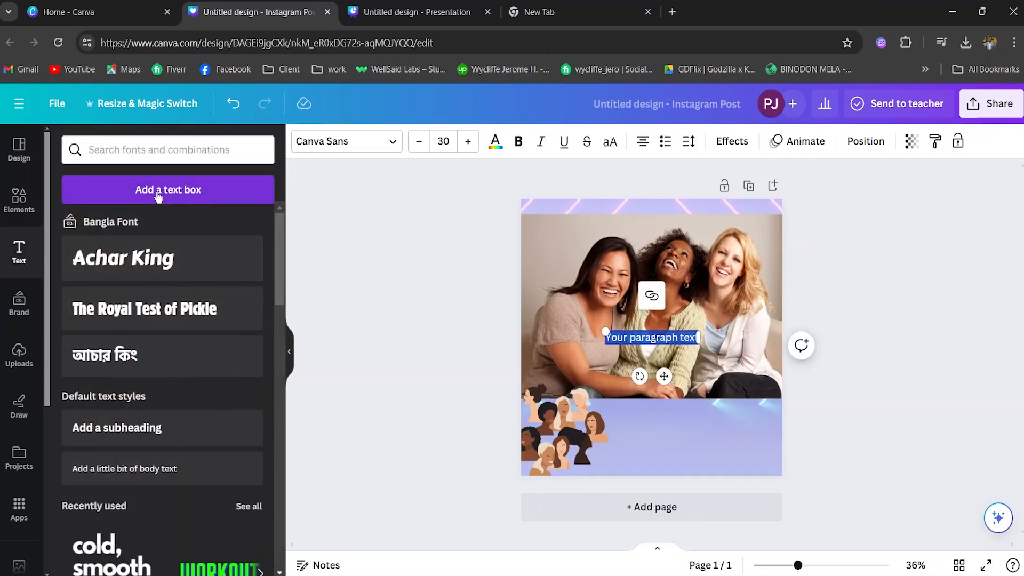
{"action": "type", "text": "Ha"}
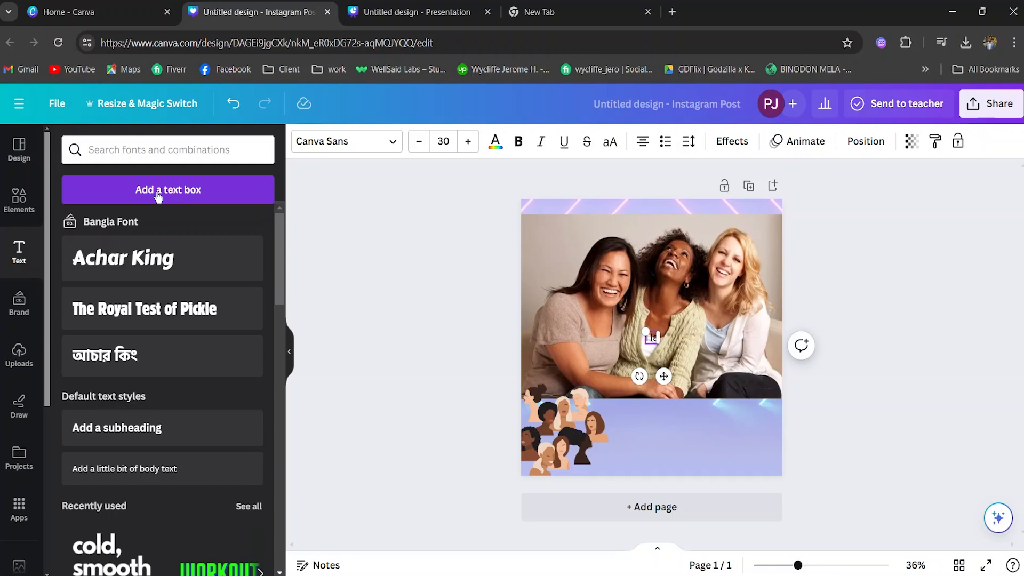
{"action": "type", "text": "ppy Womens"}
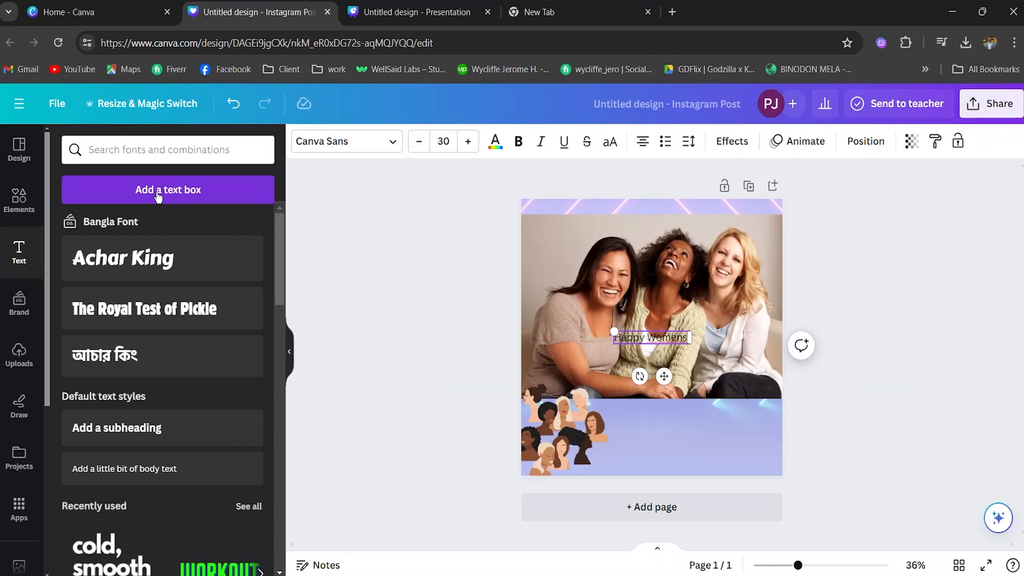
{"action": "key", "text": "BackSpace"}
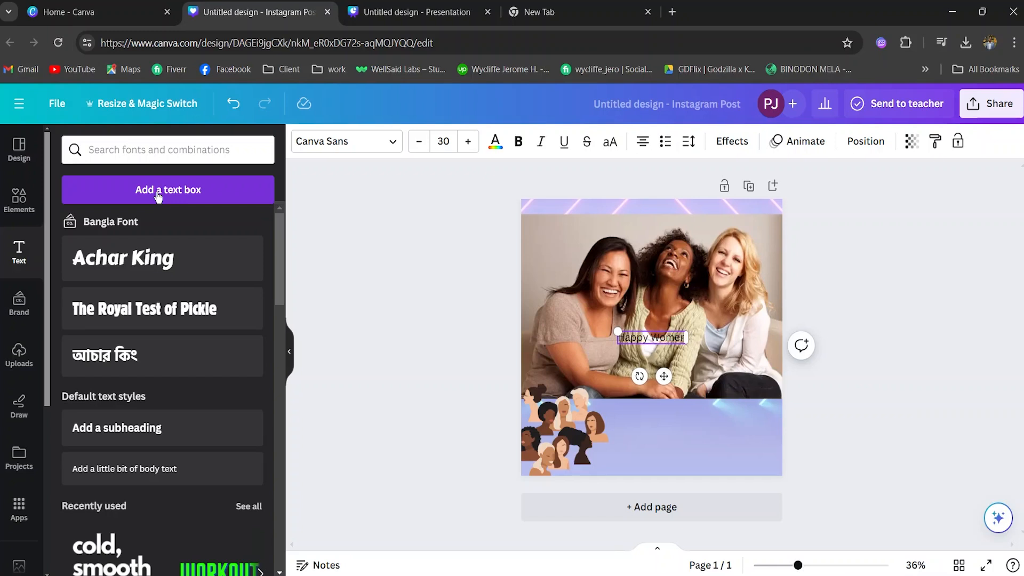
{"action": "type", "text": "'s DAy"}
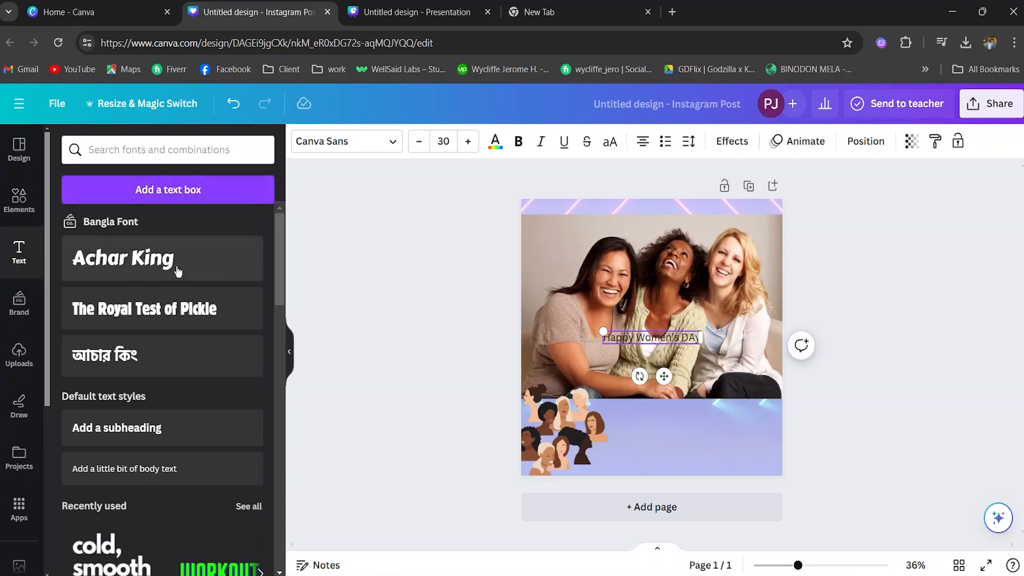
Step: Move the greeting text into the purple area below the photo and enlarge it to about size 37.4
{"action": "left_click", "coordinate": [346, 294]}
{"action": "left_click_drag", "start_coordinate": [620, 334], "coordinate": [612, 412]}
{"action": "left_click_drag", "start_coordinate": [671, 437], "coordinate": [697, 442]}
Step: Correct the last word of the greeting to "Day"
{"action": "left_click", "coordinate": [751, 437]}
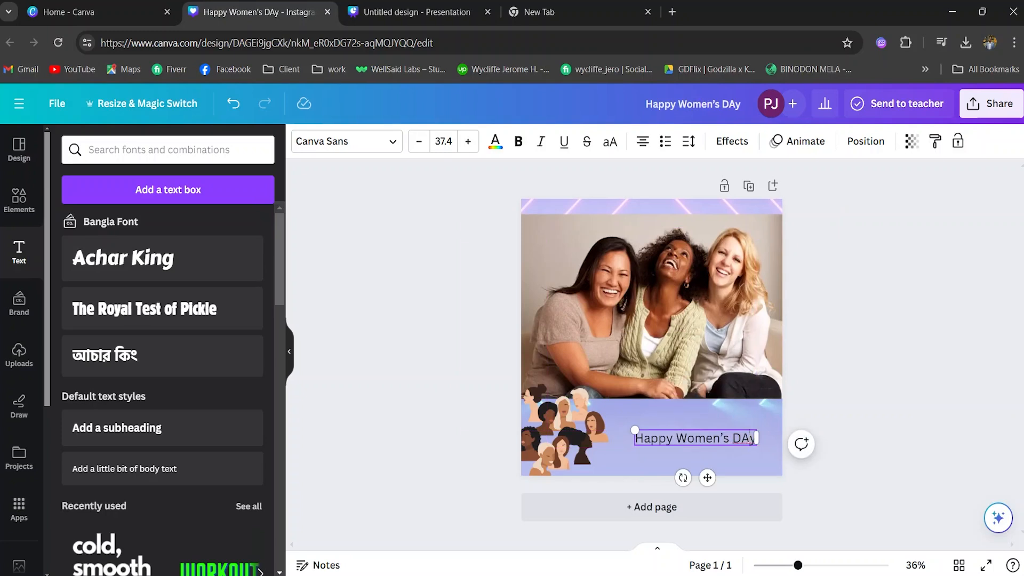
{"action": "key", "text": "BackSpace"}
{"action": "type", "text": "a"}
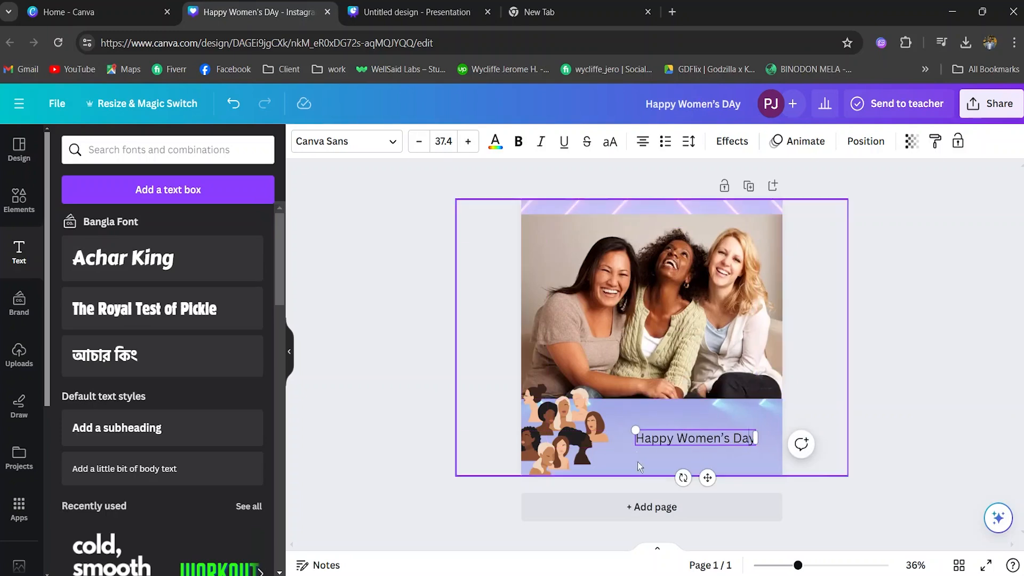
Step: Enlarge the greeting text to about size 45.8 and shift it toward the page's lower-right corner, beside the illustration
{"action": "left_click_drag", "start_coordinate": [635, 431], "coordinate": [608, 425]}
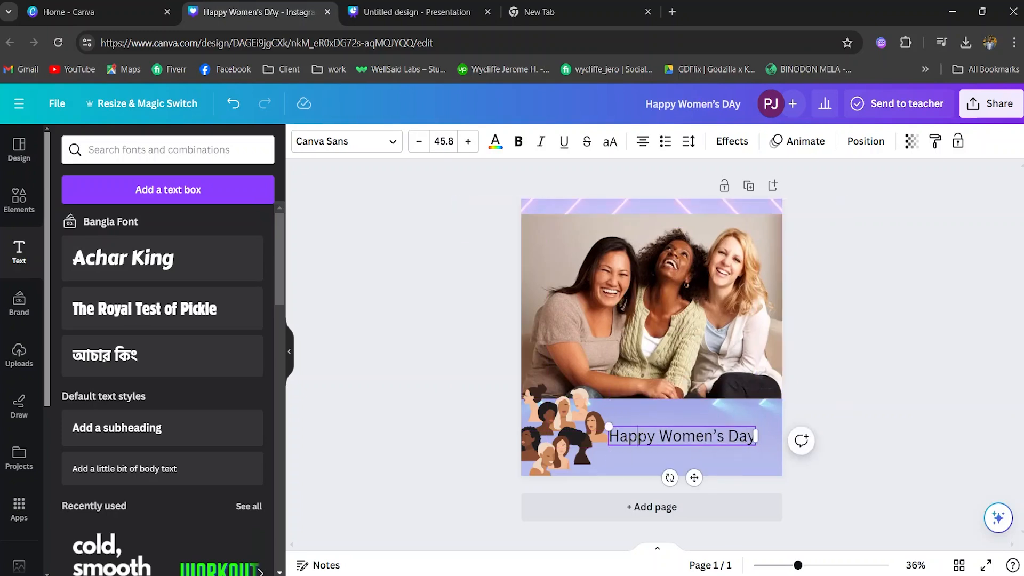
{"action": "left_click", "coordinate": [658, 459]}
{"action": "left_click", "coordinate": [658, 455]}
{"action": "left_click_drag", "start_coordinate": [658, 455], "coordinate": [673, 450]}
Step: Set the font of the whole greeting text to Acid Bold
{"action": "double_click", "coordinate": [673, 451]}
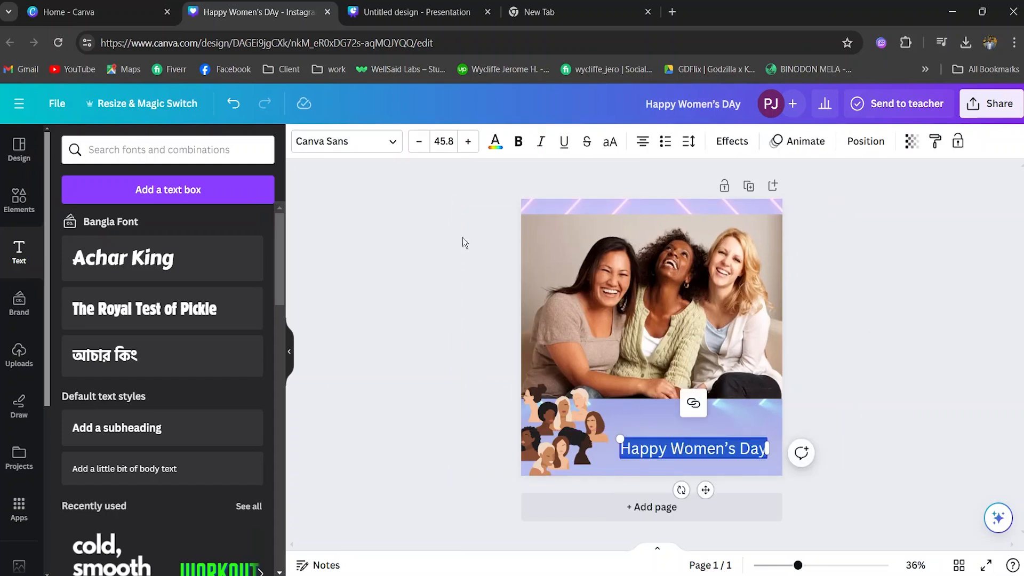
{"action": "left_click", "coordinate": [365, 138]}
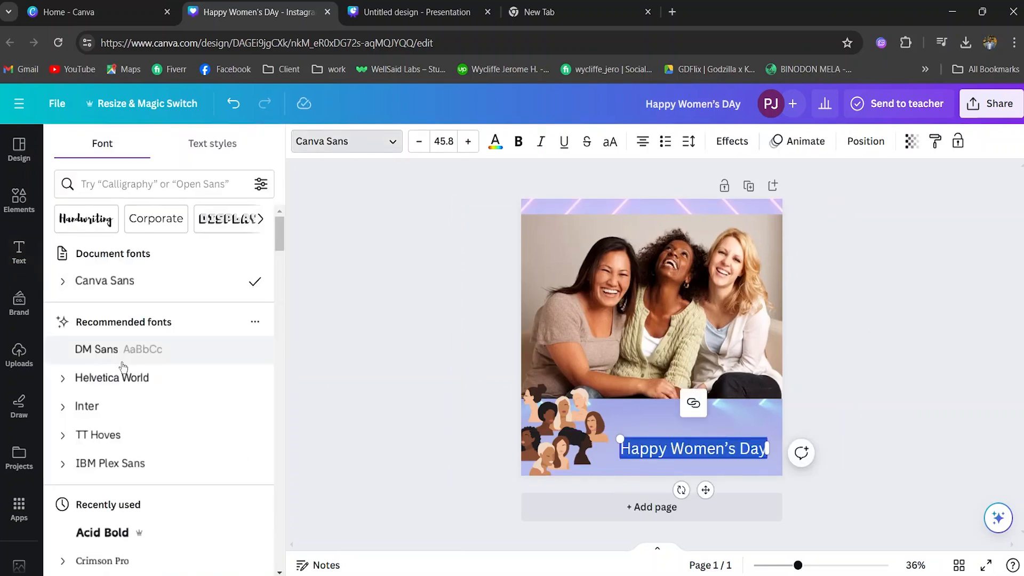
{"action": "scroll", "coordinate": [138, 388], "scroll_direction": "down", "scroll_amount": 4}
{"action": "left_click", "coordinate": [134, 320]}
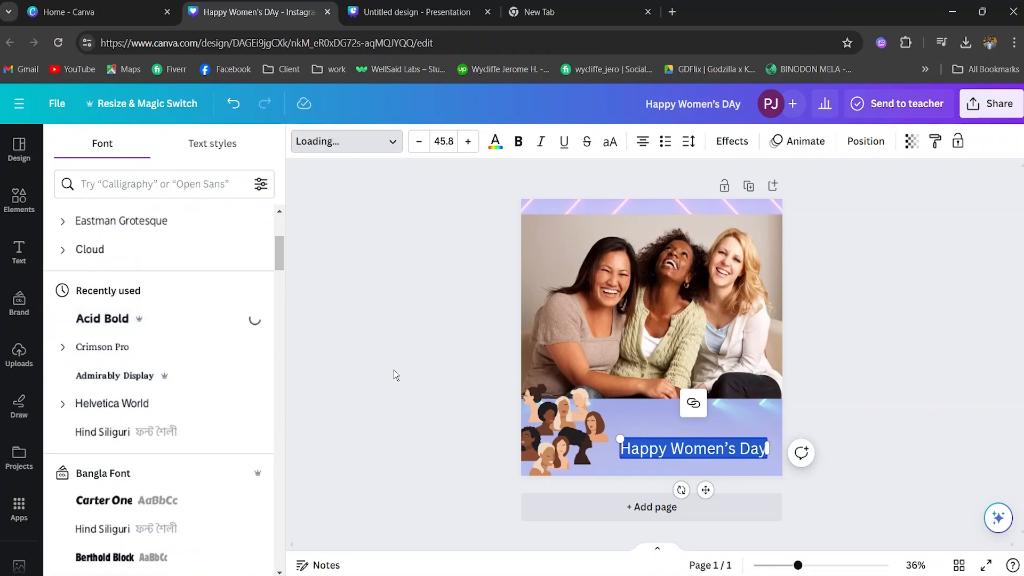
Step: Color the greeting text with the orange-brown taken from the photo of the three women
{"action": "left_click", "coordinate": [496, 142]}
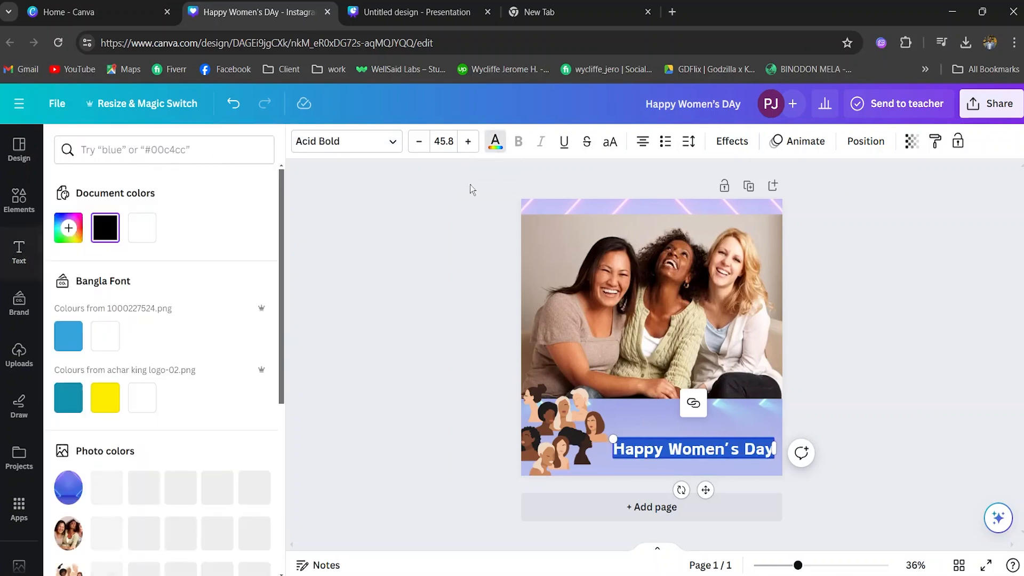
{"action": "scroll", "coordinate": [174, 421], "scroll_direction": "down", "scroll_amount": 4}
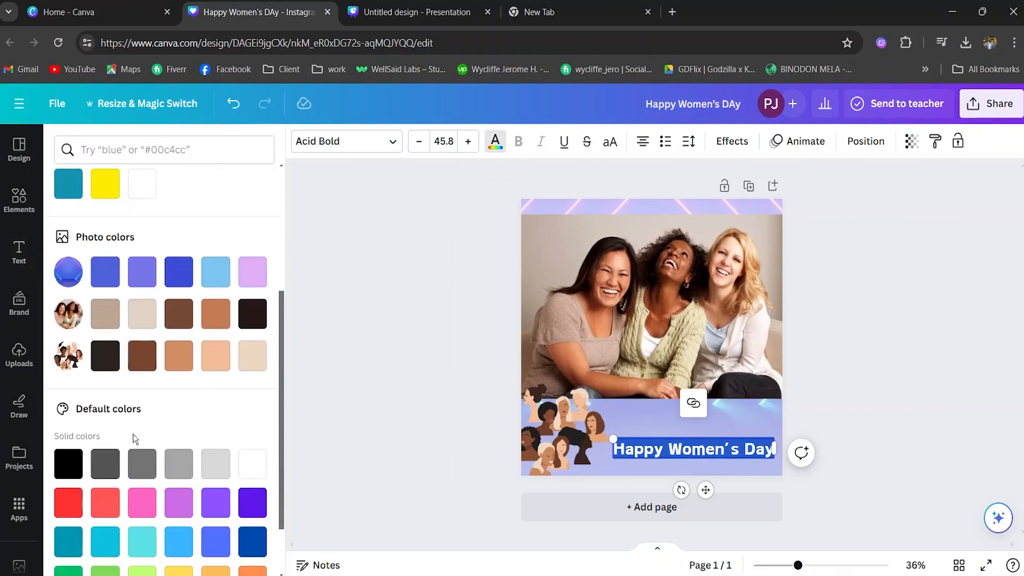
{"action": "left_click", "coordinate": [215, 314]}
{"action": "left_click", "coordinate": [328, 415]}
{"action": "left_click", "coordinate": [328, 415]}
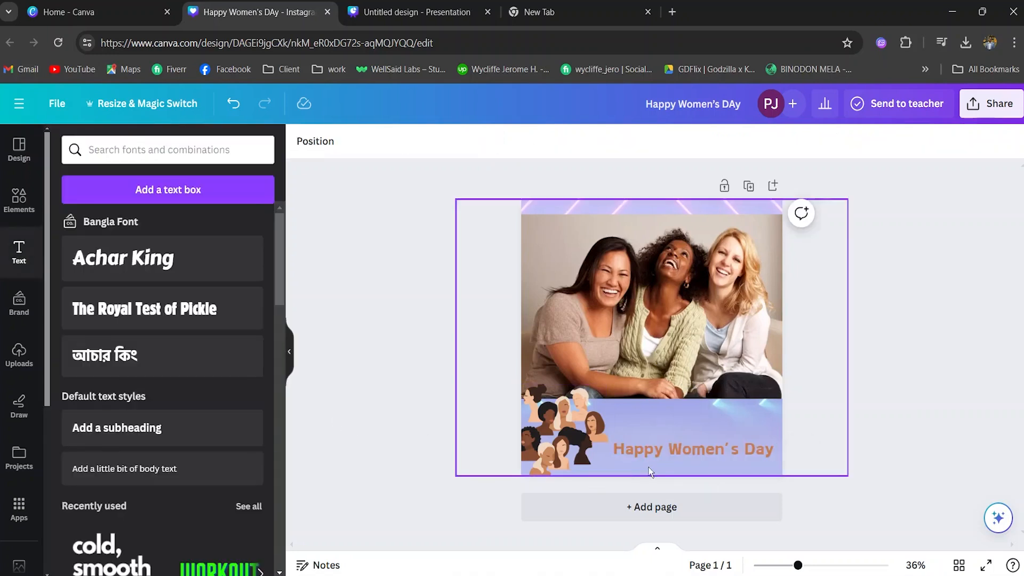
Step: Nudge the greeting text slightly upward and apply the Neon text effect to it
{"action": "left_click_drag", "start_coordinate": [664, 447], "coordinate": [666, 439]}
{"action": "double_click", "coordinate": [667, 440]}
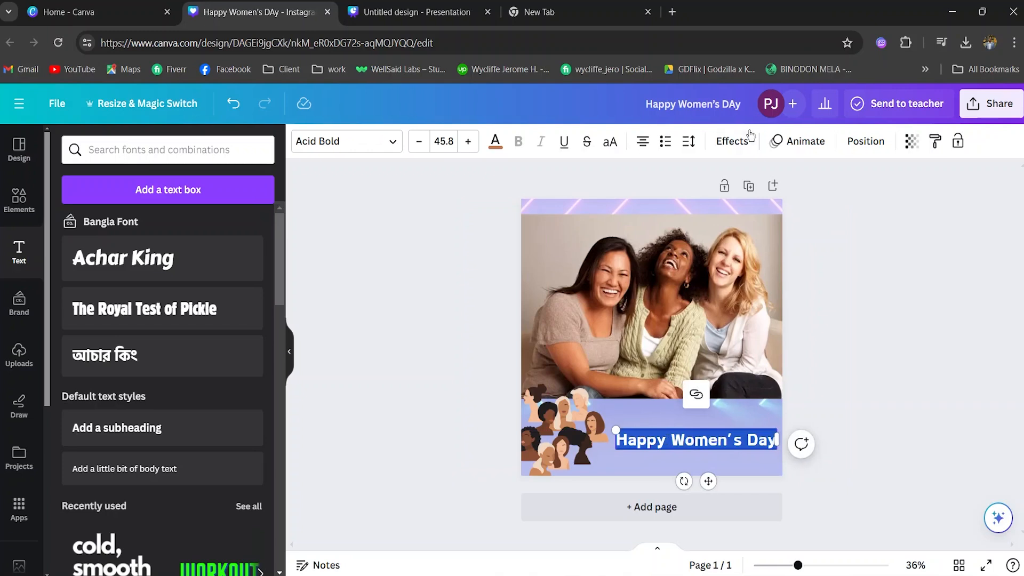
{"action": "left_click", "coordinate": [721, 141]}
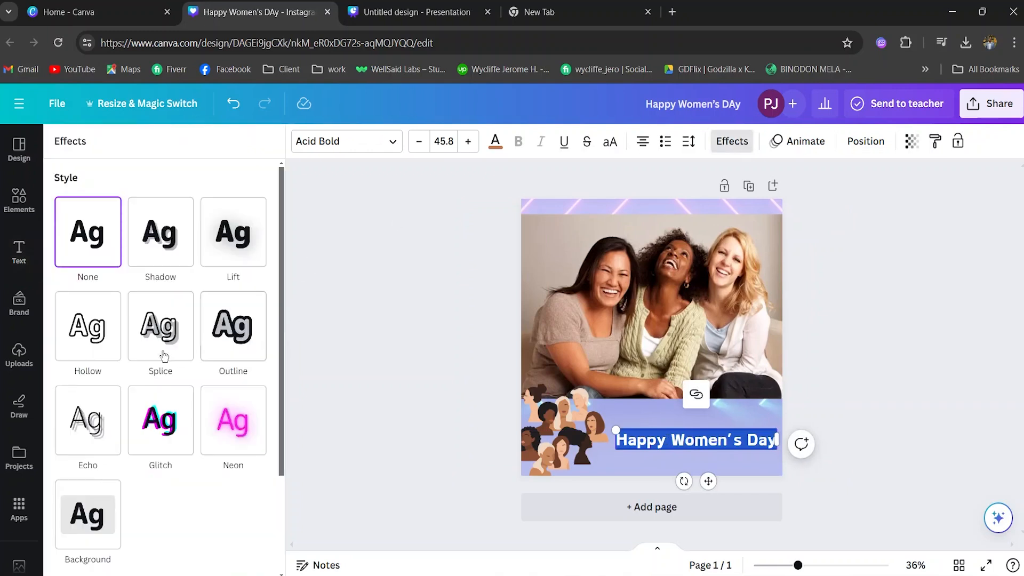
{"action": "left_click", "coordinate": [88, 327]}
{"action": "left_click", "coordinate": [233, 475]}
{"action": "left_click", "coordinate": [350, 454]}
{"action": "left_click", "coordinate": [350, 455]}
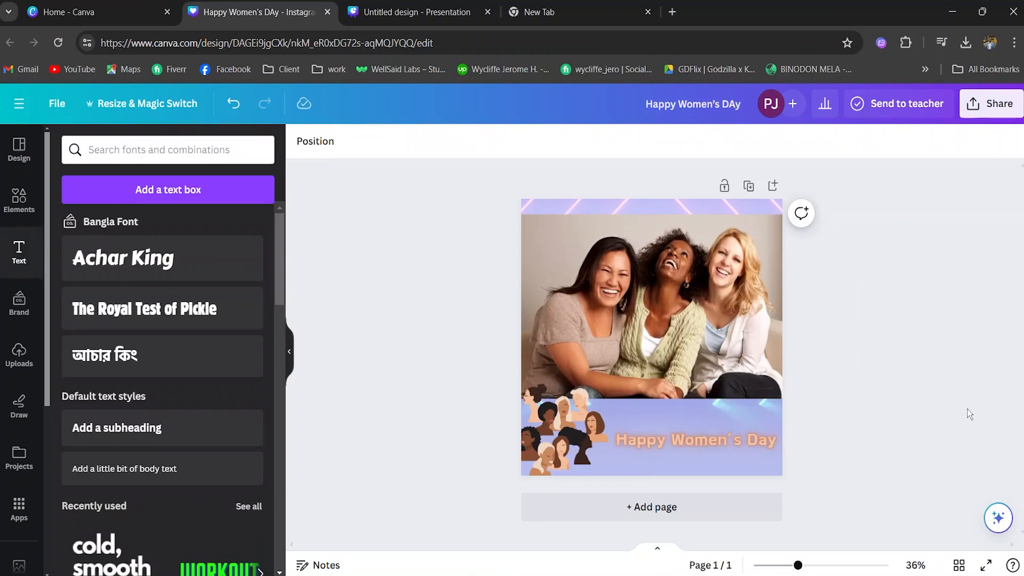
Step: Review the sharing and download options for the finished Instagram post
{"action": "left_click", "coordinate": [991, 104]}
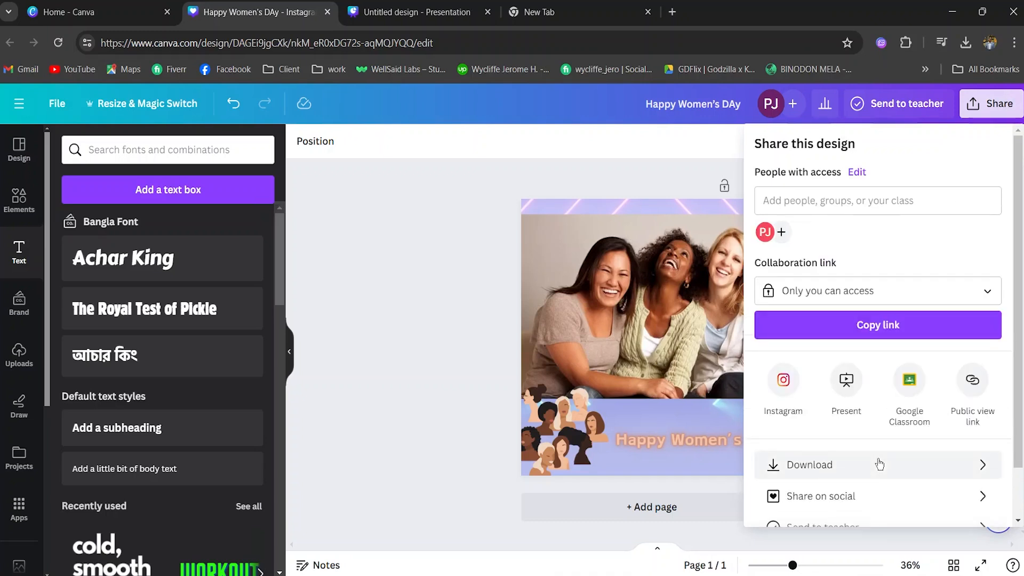
{"action": "left_click", "coordinate": [404, 338]}
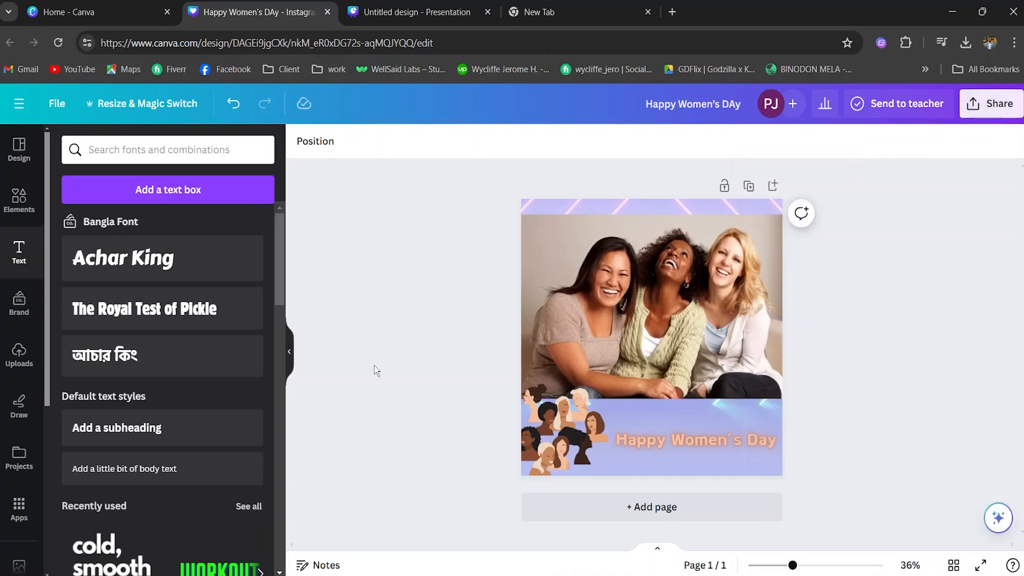
Step: Return to the Canva home page and create a new blank Poster (Portrait - 42 × 59.4 cm) design
{"action": "left_click", "coordinate": [142, 7]}
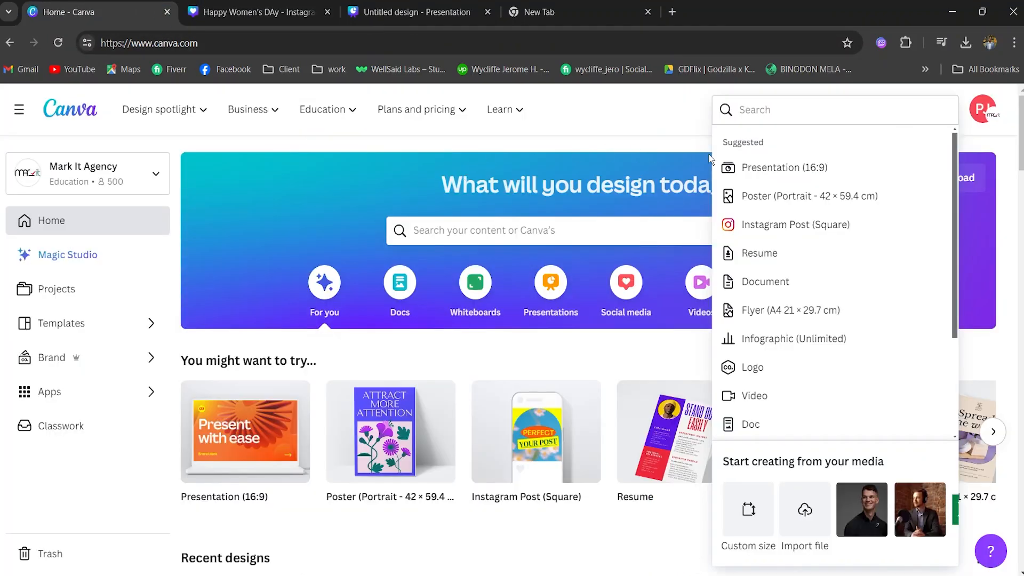
{"action": "left_click", "coordinate": [782, 198]}
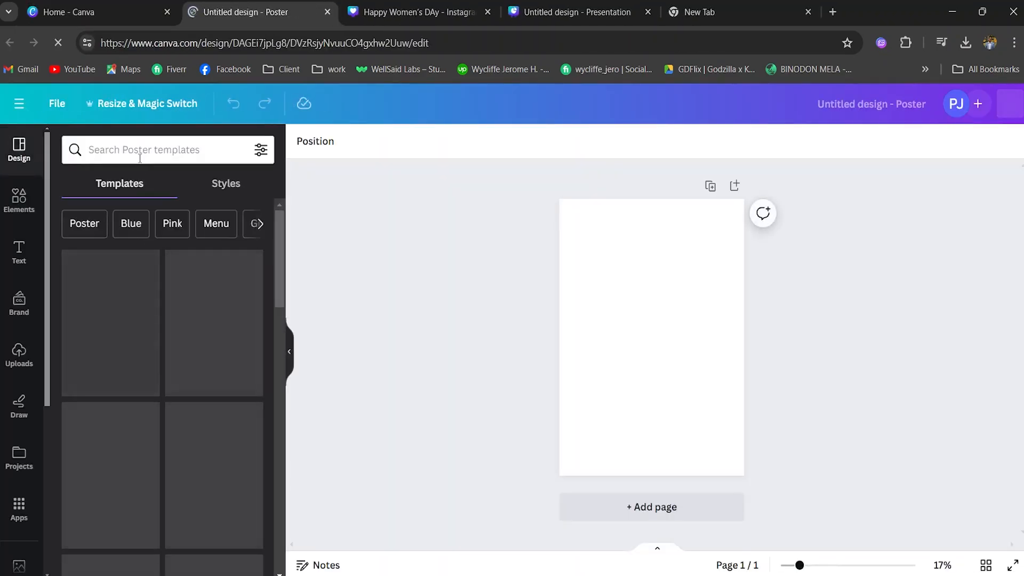
{"action": "left_click", "coordinate": [140, 158]}
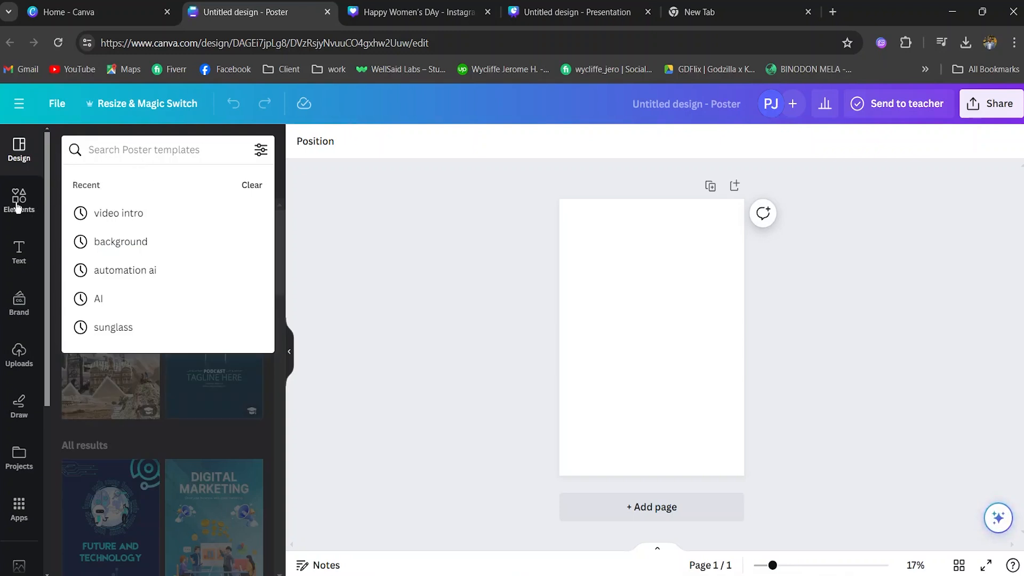
Step: Search the elements for "women", restrict the results to photos, and add the portrait photo of four women to the poster
{"action": "left_click", "coordinate": [17, 207]}
{"action": "left_click", "coordinate": [122, 151]}
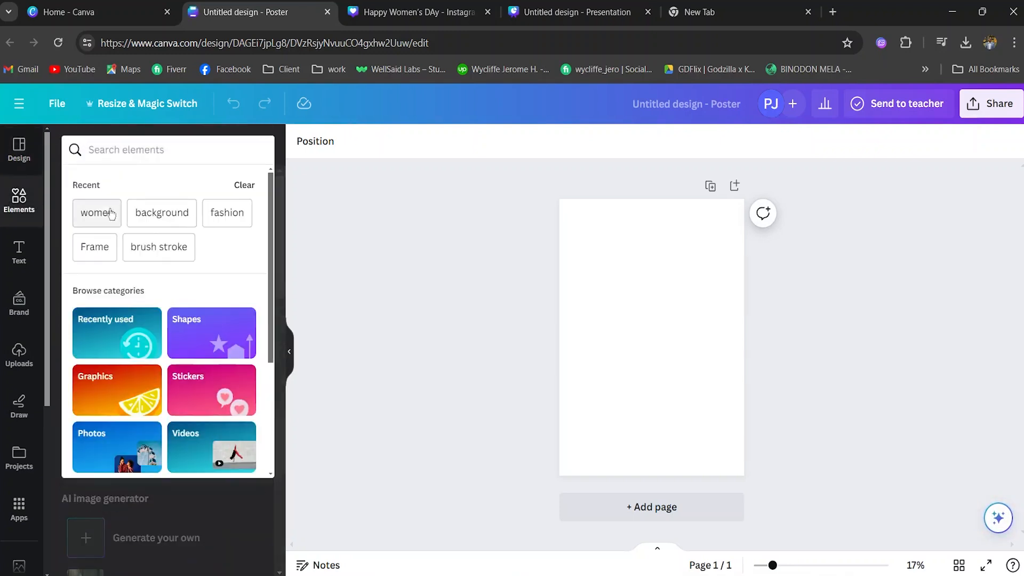
{"action": "left_click", "coordinate": [111, 213]}
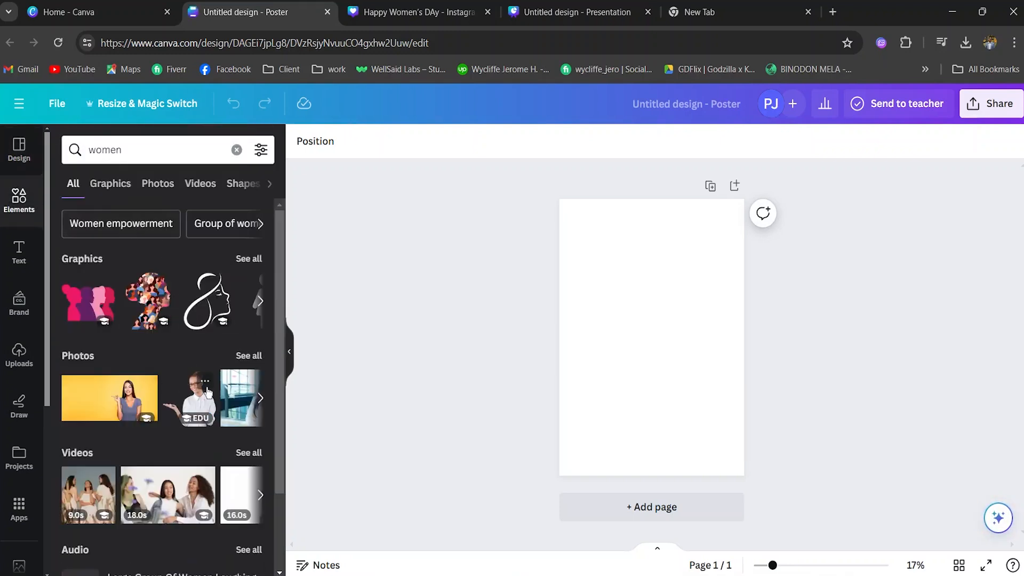
{"action": "left_click", "coordinate": [172, 500]}
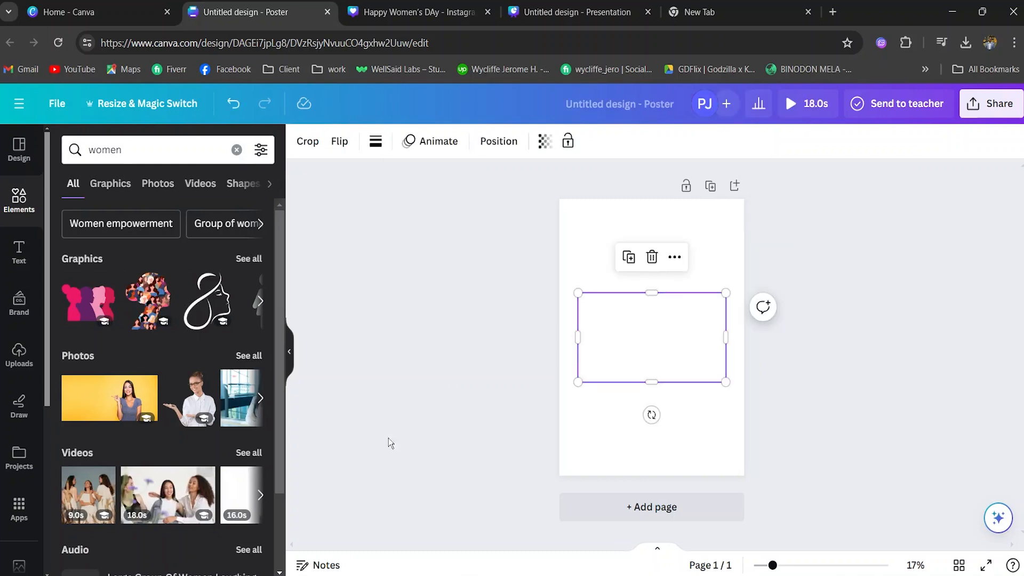
{"action": "left_click", "coordinate": [652, 256]}
{"action": "left_click", "coordinate": [249, 356]}
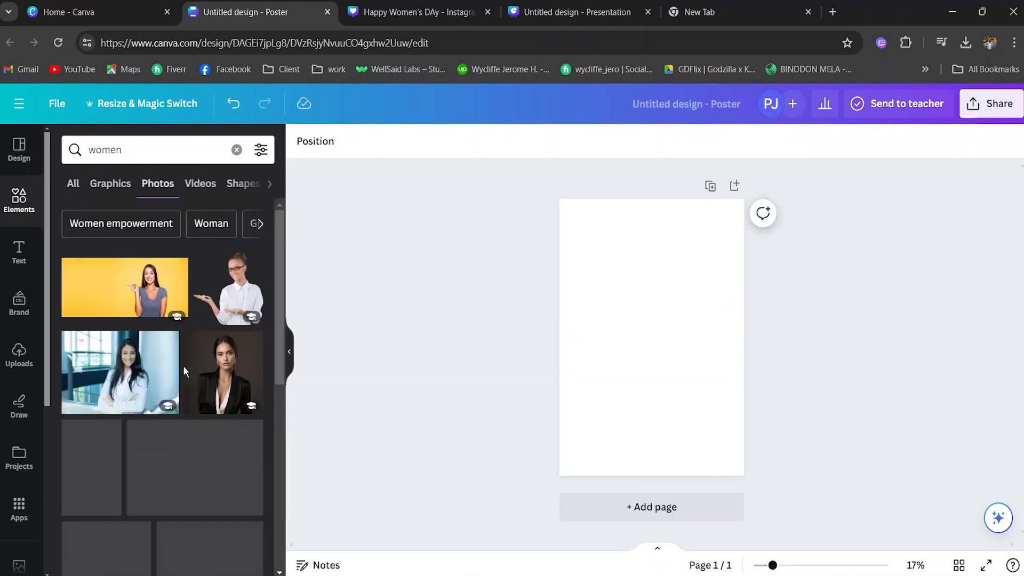
{"action": "scroll", "coordinate": [184, 366], "scroll_direction": "down", "scroll_amount": 5}
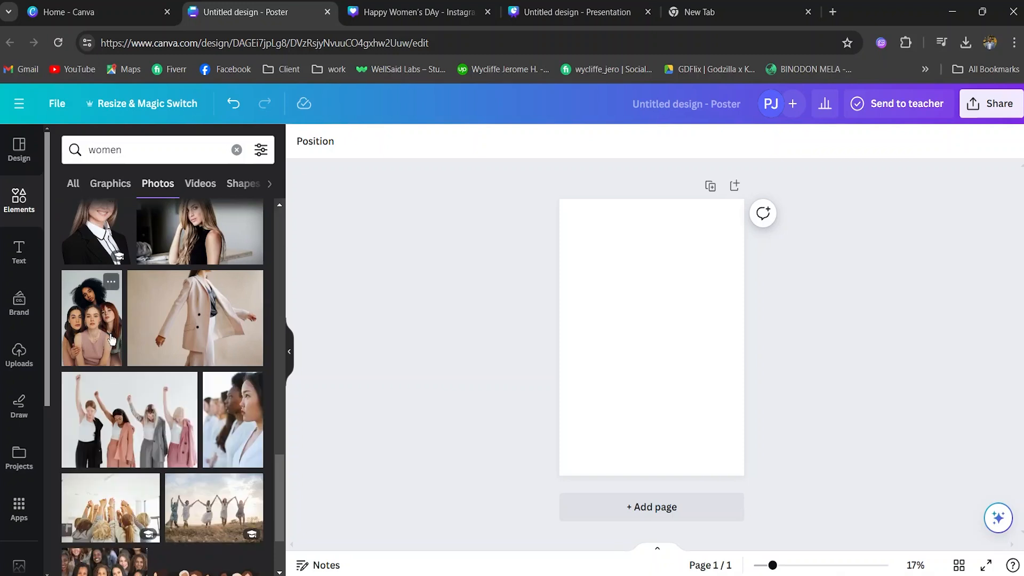
{"action": "left_click", "coordinate": [112, 340]}
Step: Enlarge the photo of the four women to cover the poster page and remove its background with BG Remover
{"action": "left_click_drag", "start_coordinate": [579, 218], "coordinate": [539, 209]}
{"action": "left_click_drag", "start_coordinate": [727, 457], "coordinate": [746, 477]}
{"action": "left_click", "coordinate": [869, 407]}
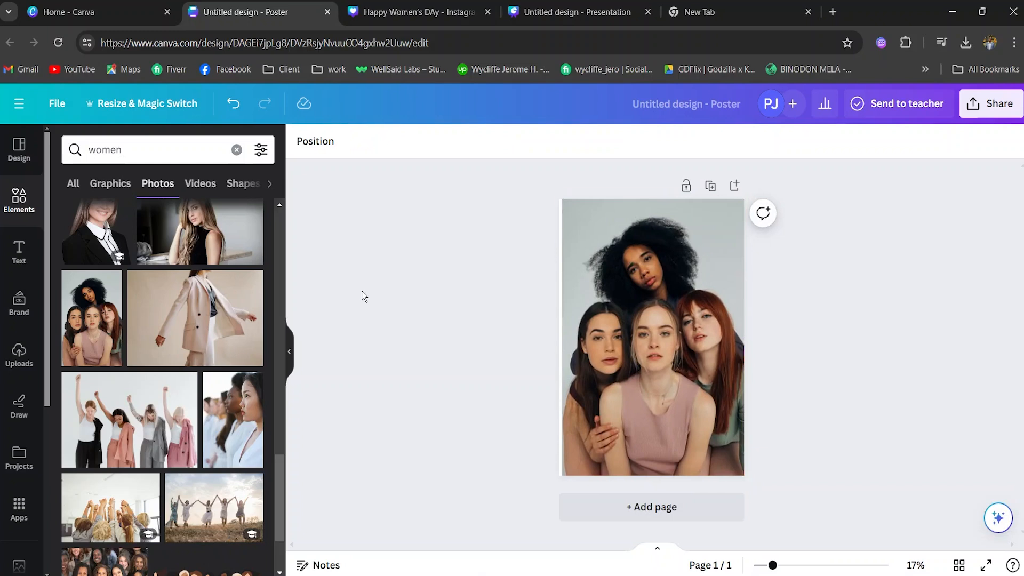
{"action": "left_click", "coordinate": [565, 213]}
{"action": "left_click_drag", "start_coordinate": [566, 196], "coordinate": [560, 191]}
{"action": "left_click", "coordinate": [321, 141]}
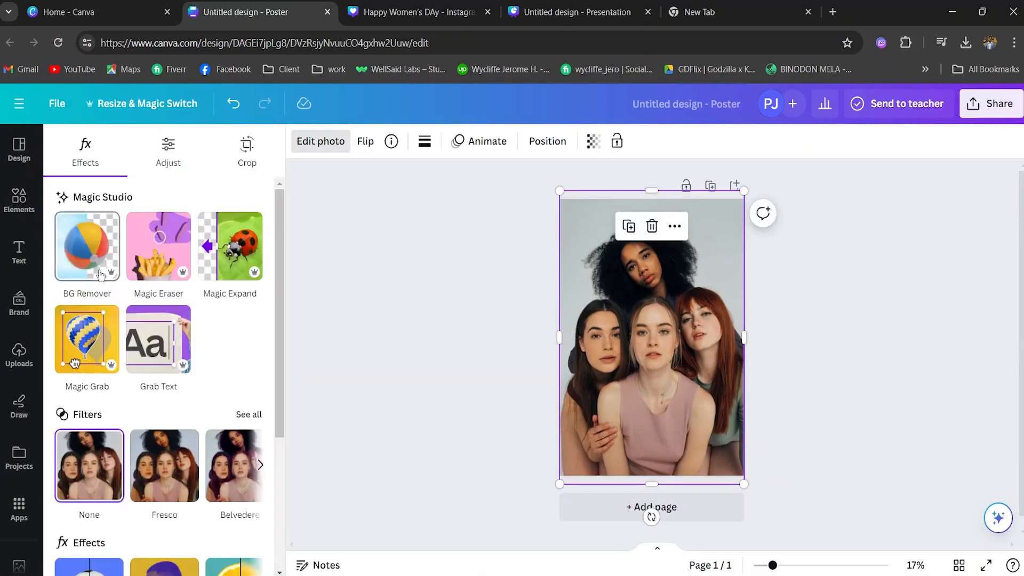
{"action": "left_click", "coordinate": [100, 274]}
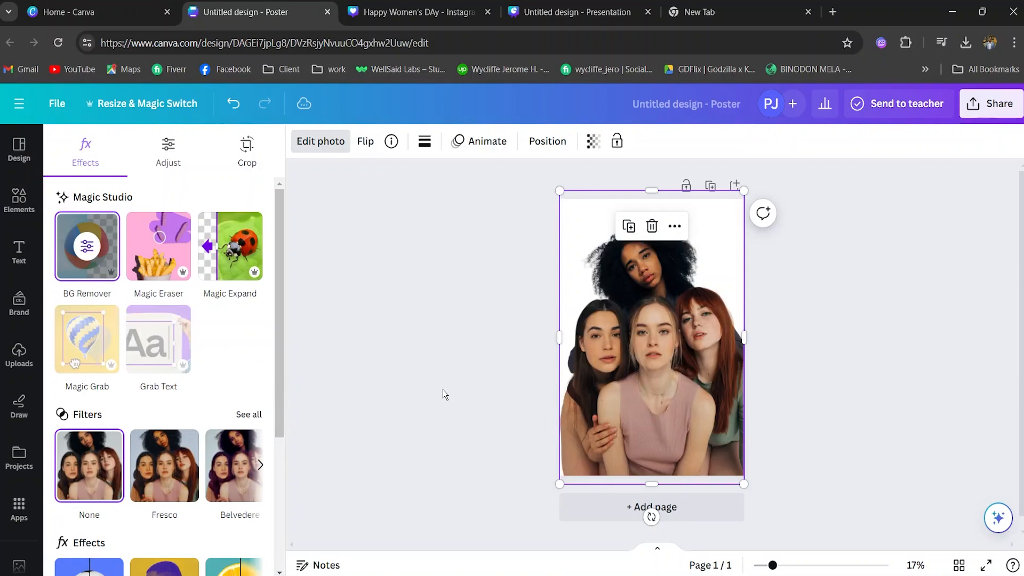
Step: Add a second page to the poster and place the photo of the woman in a striped shirt on it
{"action": "left_click", "coordinate": [682, 511]}
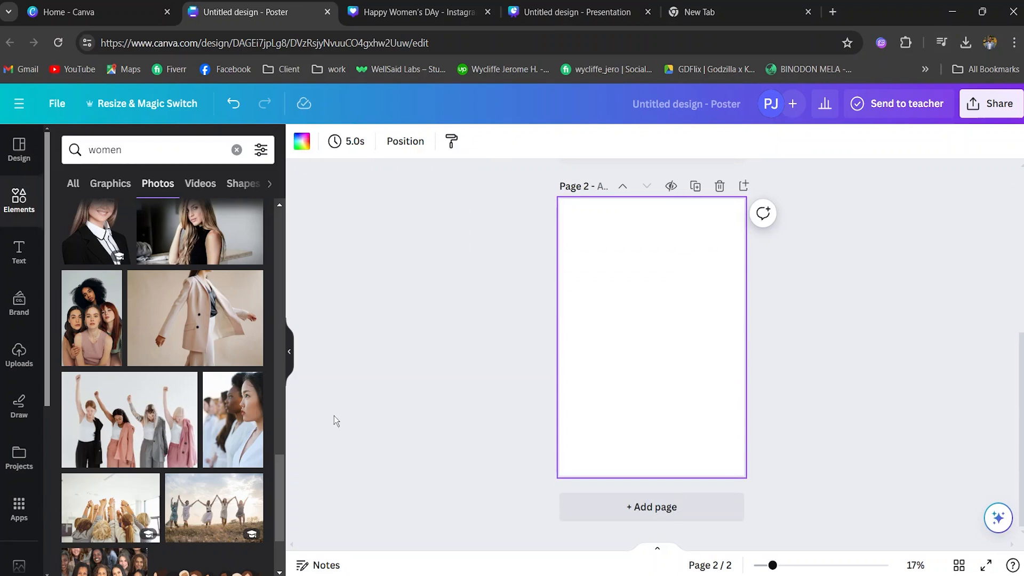
{"action": "scroll", "coordinate": [173, 429], "scroll_direction": "down", "scroll_amount": 1}
{"action": "scroll", "coordinate": [176, 469], "scroll_direction": "down", "scroll_amount": 3}
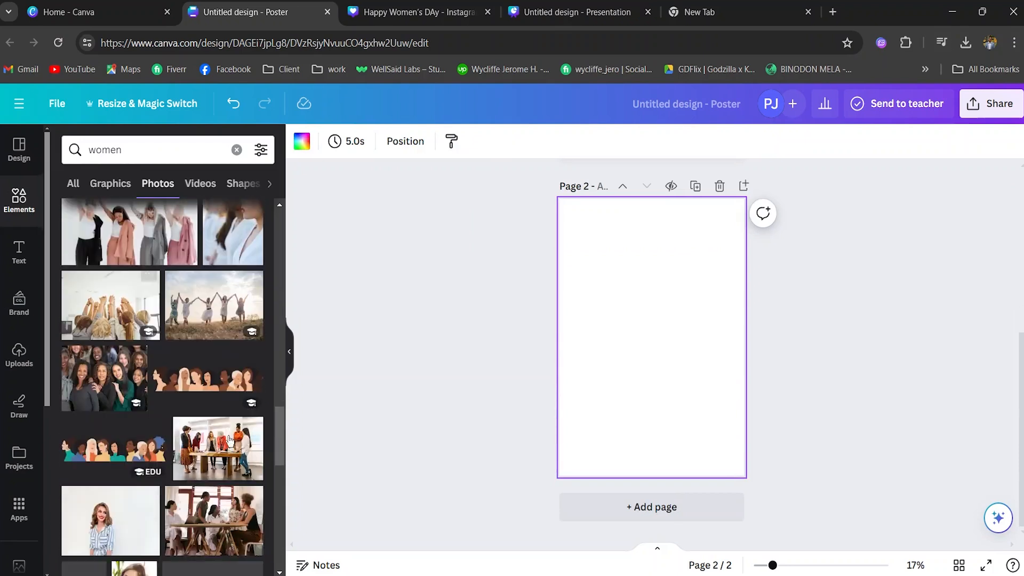
{"action": "scroll", "coordinate": [176, 478], "scroll_direction": "down", "scroll_amount": 1}
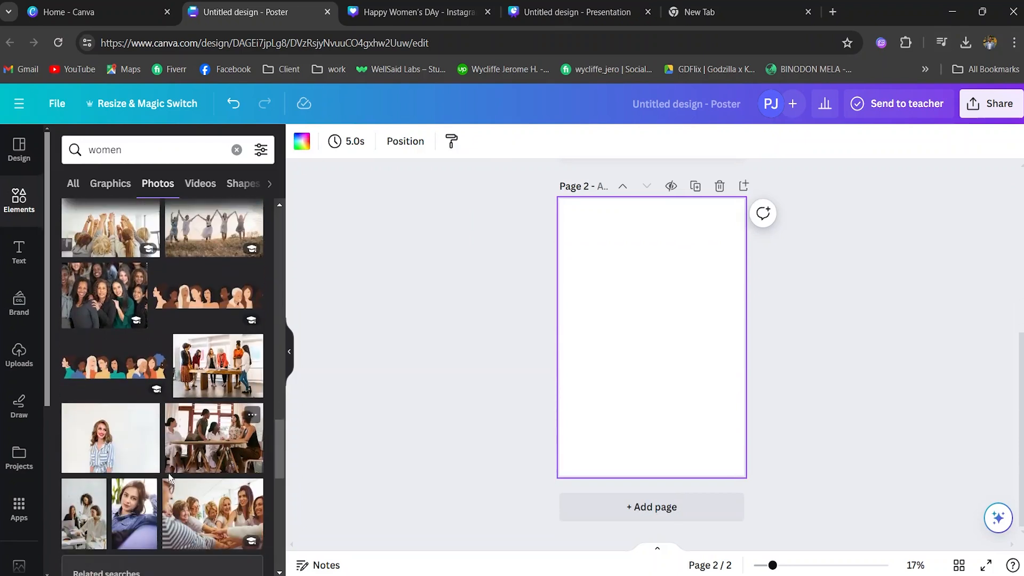
{"action": "left_click", "coordinate": [105, 453]}
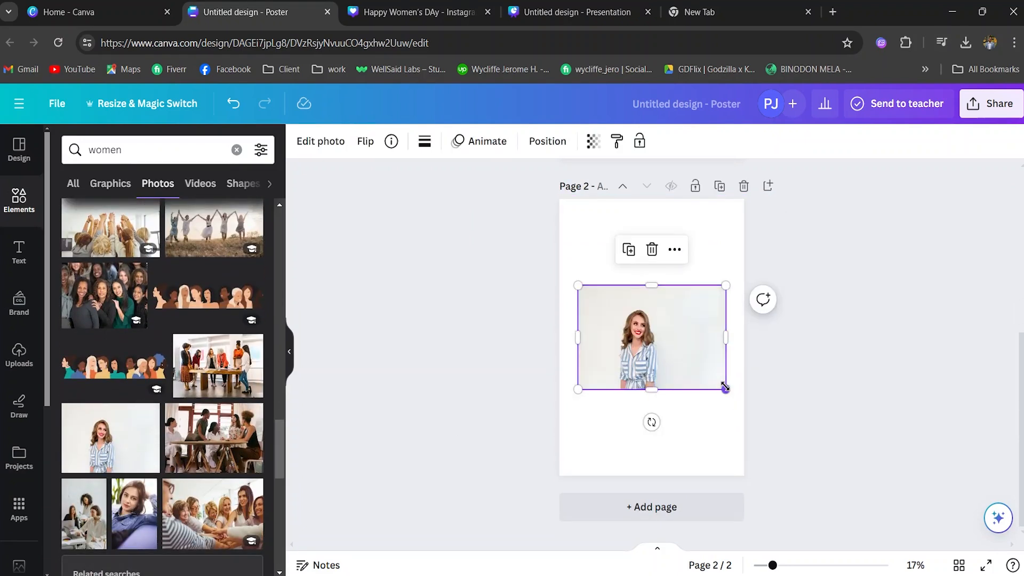
Step: Enlarge the photo of the woman in the striped shirt to about the full width of page 2
{"action": "left_click_drag", "start_coordinate": [725, 387], "coordinate": [739, 399]}
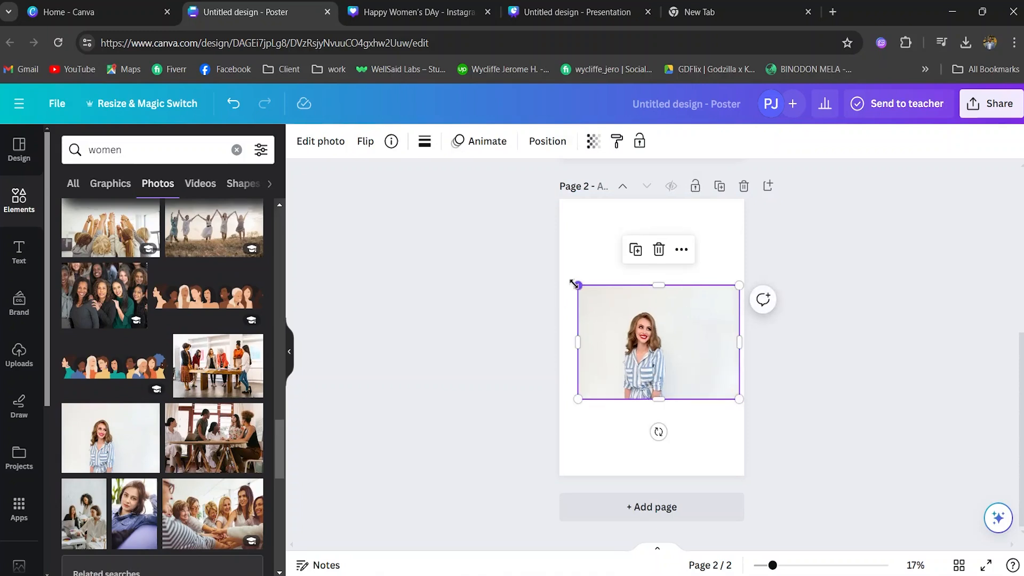
{"action": "left_click_drag", "start_coordinate": [574, 283], "coordinate": [552, 277]}
{"action": "left_click", "coordinate": [460, 369]}
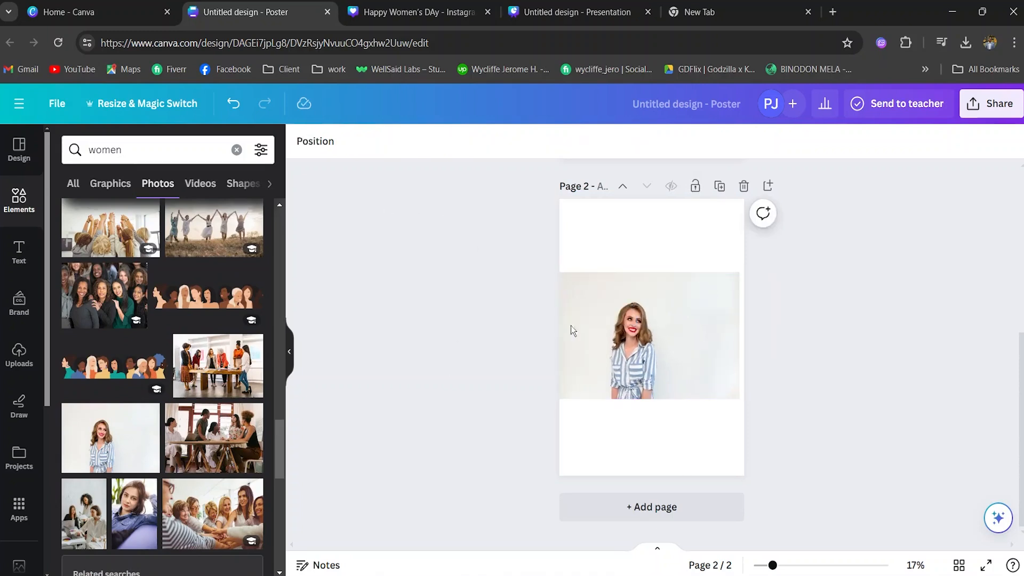
Step: Separate the woman from her background with Magic Grab and move her to the lower right of page 2
{"action": "left_click", "coordinate": [587, 344]}
{"action": "left_click", "coordinate": [328, 144]}
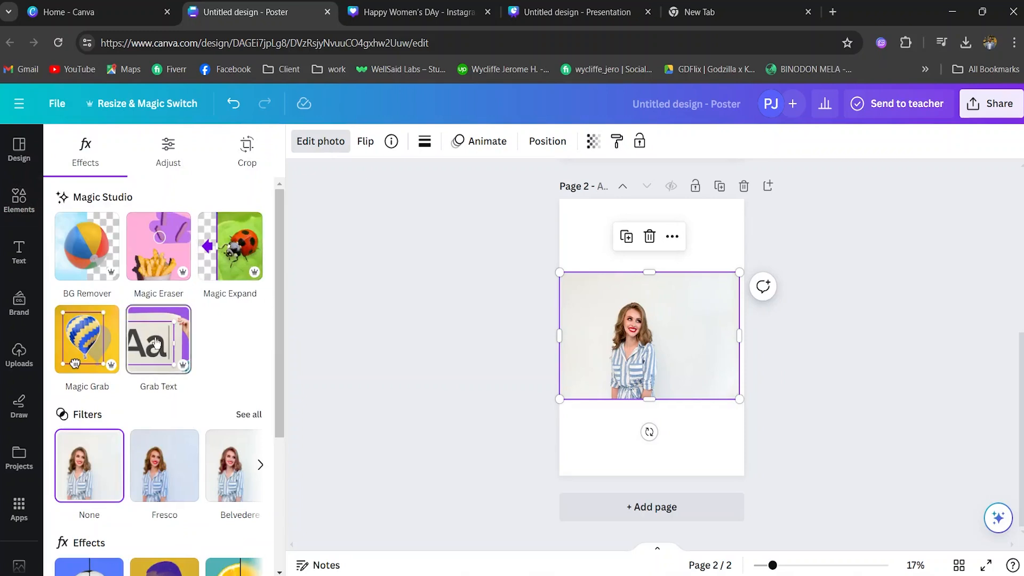
{"action": "left_click", "coordinate": [106, 330]}
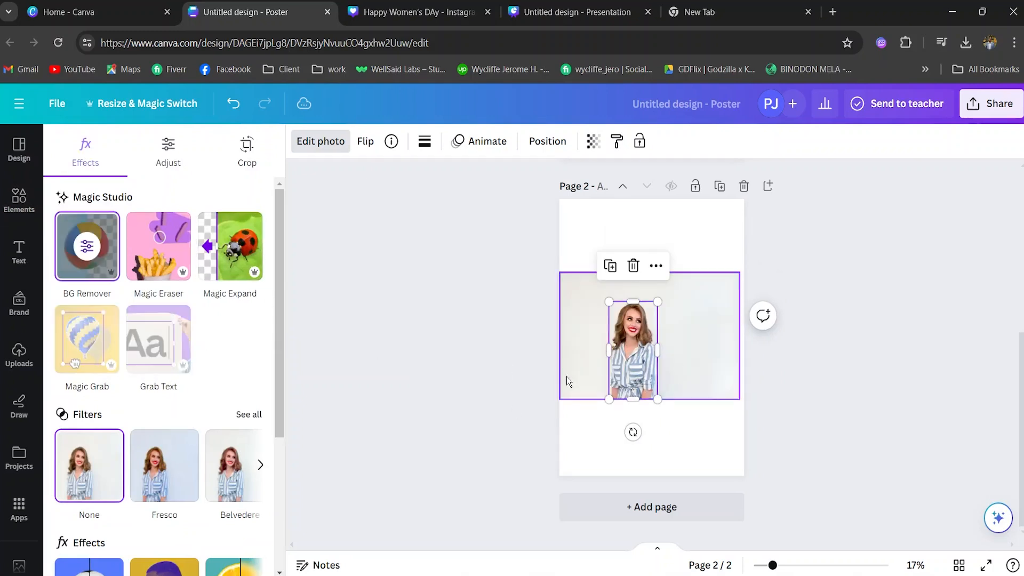
{"action": "left_click_drag", "start_coordinate": [635, 370], "coordinate": [699, 407]}
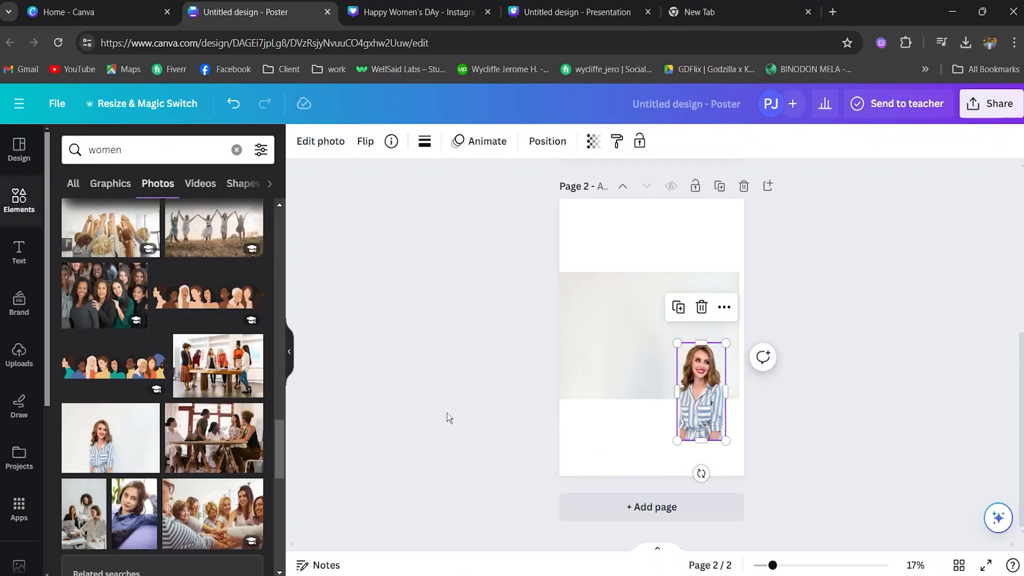
{"action": "left_click", "coordinate": [825, 407]}
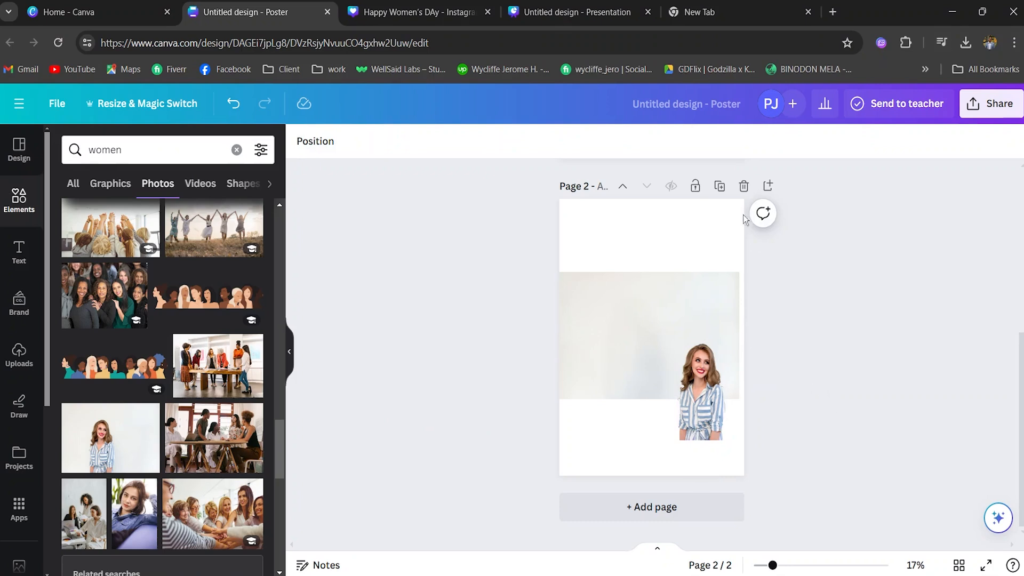
Step: Add a third page, place the photo of the red-haired woman by the river on it, and enlarge it to the page width
{"action": "left_click", "coordinate": [770, 187]}
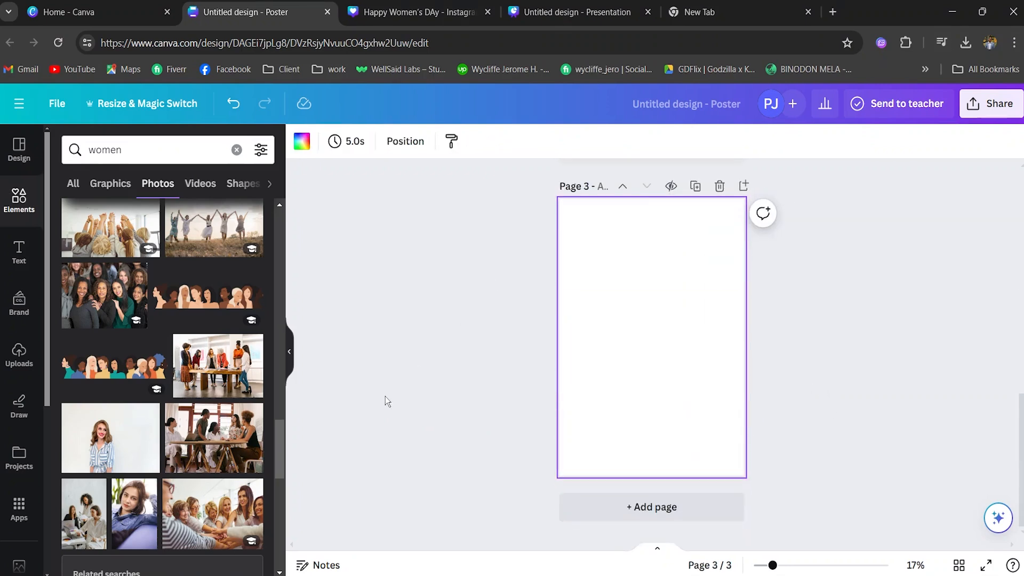
{"action": "scroll", "coordinate": [183, 419], "scroll_direction": "down", "scroll_amount": 10}
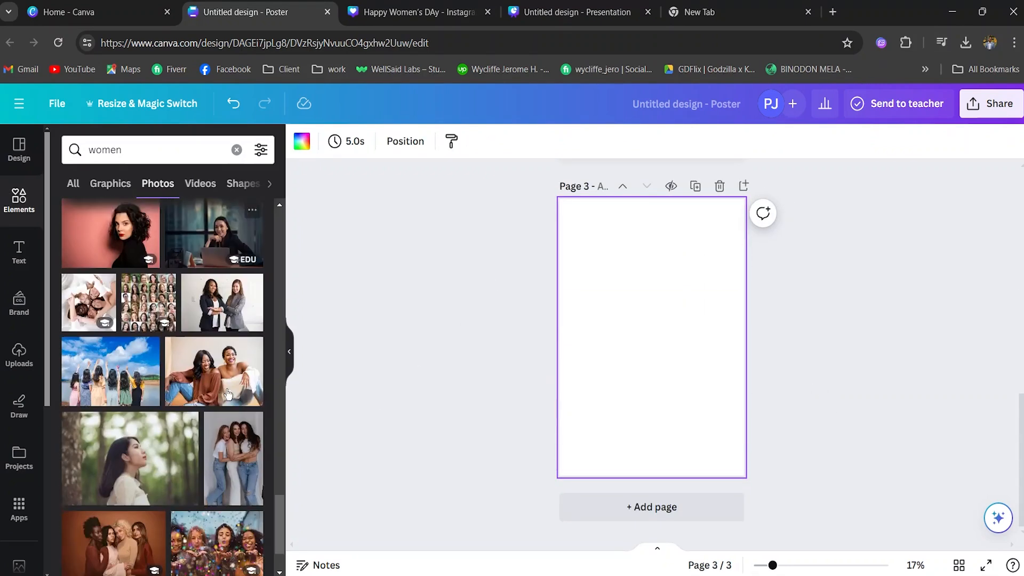
{"action": "scroll", "coordinate": [90, 400], "scroll_direction": "down", "scroll_amount": 2}
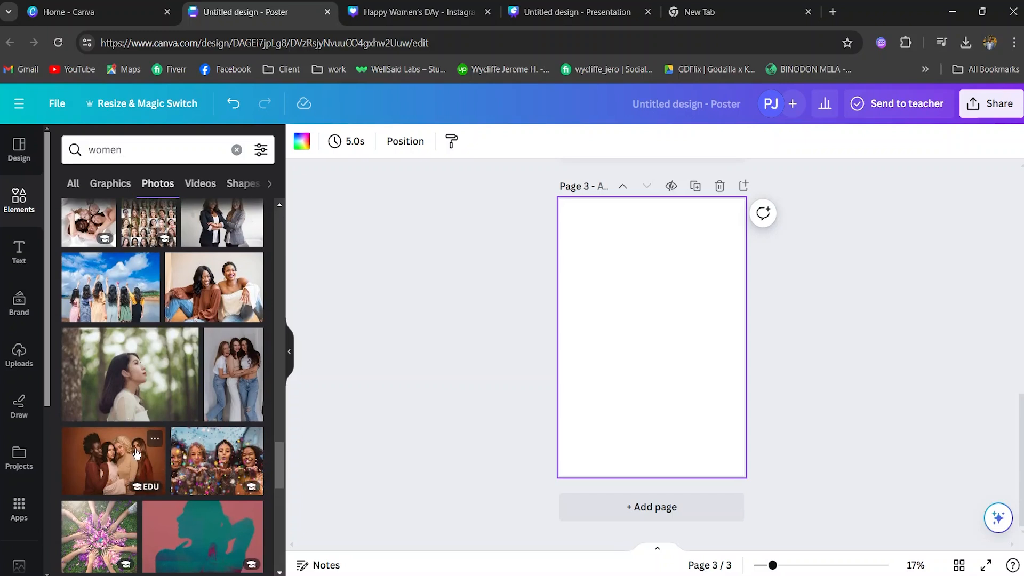
{"action": "scroll", "coordinate": [181, 354], "scroll_direction": "down", "scroll_amount": 6}
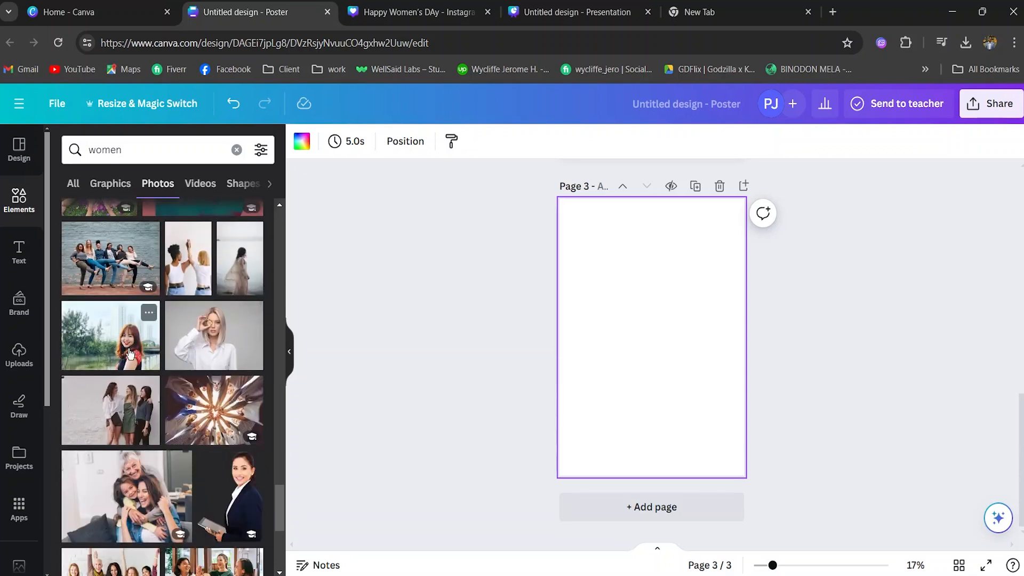
{"action": "left_click", "coordinate": [130, 354]}
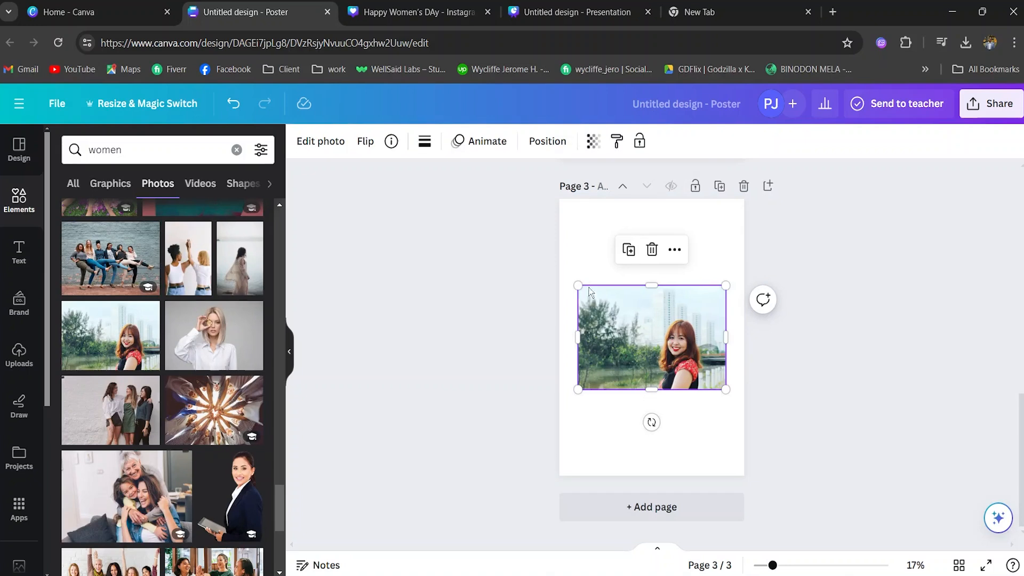
{"action": "left_click_drag", "start_coordinate": [579, 286], "coordinate": [559, 273]}
{"action": "left_click_drag", "start_coordinate": [727, 390], "coordinate": [744, 404]}
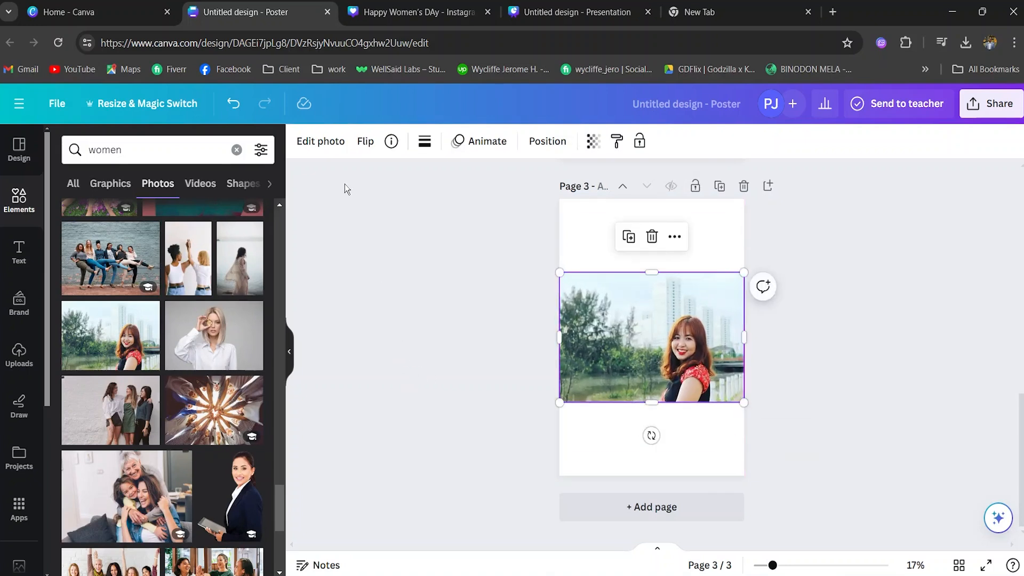
Step: Erase the woman from the river photo using Magic Eraser with a brush size of 30
{"action": "left_click", "coordinate": [320, 142]}
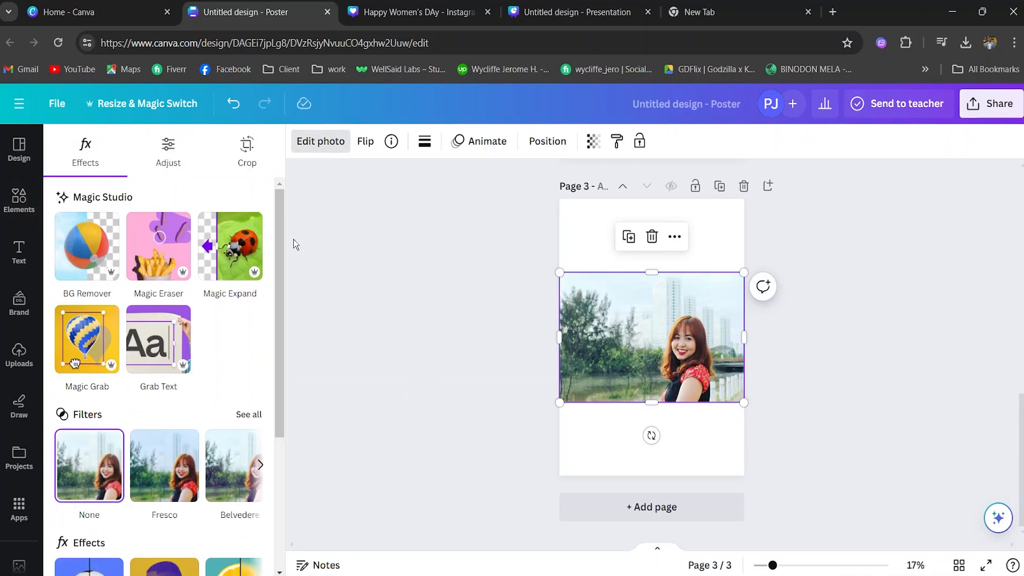
{"action": "left_click", "coordinate": [172, 248]}
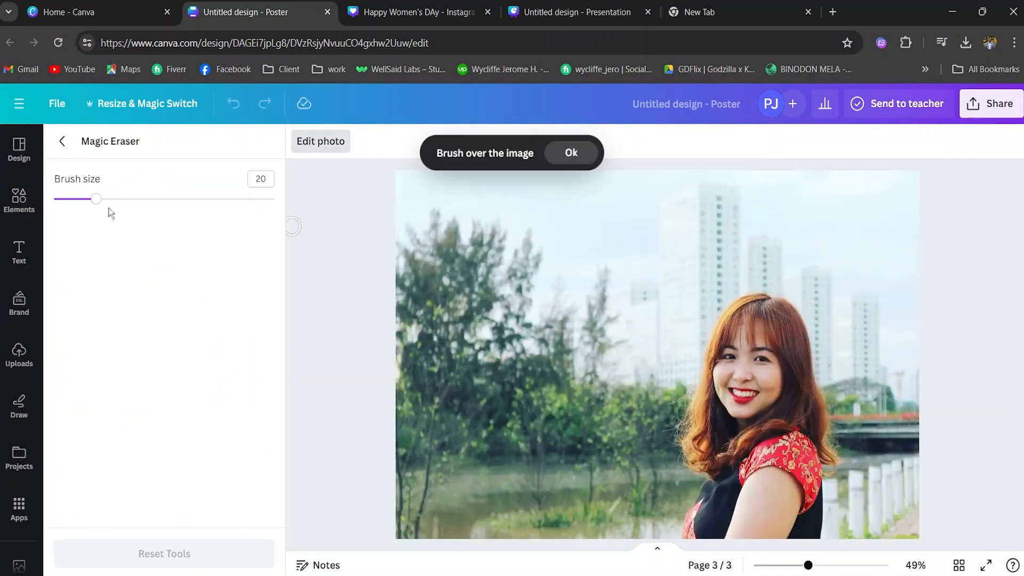
{"action": "left_click_drag", "start_coordinate": [97, 207], "coordinate": [119, 206]}
{"action": "left_click", "coordinate": [752, 302]}
{"action": "mouse_move", "coordinate": [752, 302]}
{"action": "left_mouse_down"}
{"action": "mouse_move", "coordinate": [695, 425]}
{"action": "mouse_move", "coordinate": [709, 546]}
{"action": "mouse_move", "coordinate": [702, 531]}
{"action": "mouse_move", "coordinate": [685, 542]}
{"action": "mouse_move", "coordinate": [709, 517]}
{"action": "mouse_move", "coordinate": [830, 455]}
{"action": "mouse_move", "coordinate": [794, 384]}
{"action": "mouse_move", "coordinate": [804, 344]}
{"action": "mouse_move", "coordinate": [734, 382]}
{"action": "mouse_move", "coordinate": [770, 327]}
{"action": "mouse_move", "coordinate": [715, 471]}
{"action": "mouse_move", "coordinate": [786, 370]}
{"action": "mouse_move", "coordinate": [789, 395]}
{"action": "mouse_move", "coordinate": [716, 487]}
{"action": "mouse_move", "coordinate": [718, 535]}
{"action": "mouse_move", "coordinate": [785, 533]}
{"action": "mouse_move", "coordinate": [789, 469]}
{"action": "mouse_move", "coordinate": [773, 512]}
{"action": "mouse_move", "coordinate": [783, 501]}
{"action": "mouse_move", "coordinate": [721, 383]}
{"action": "left_mouse_up"}
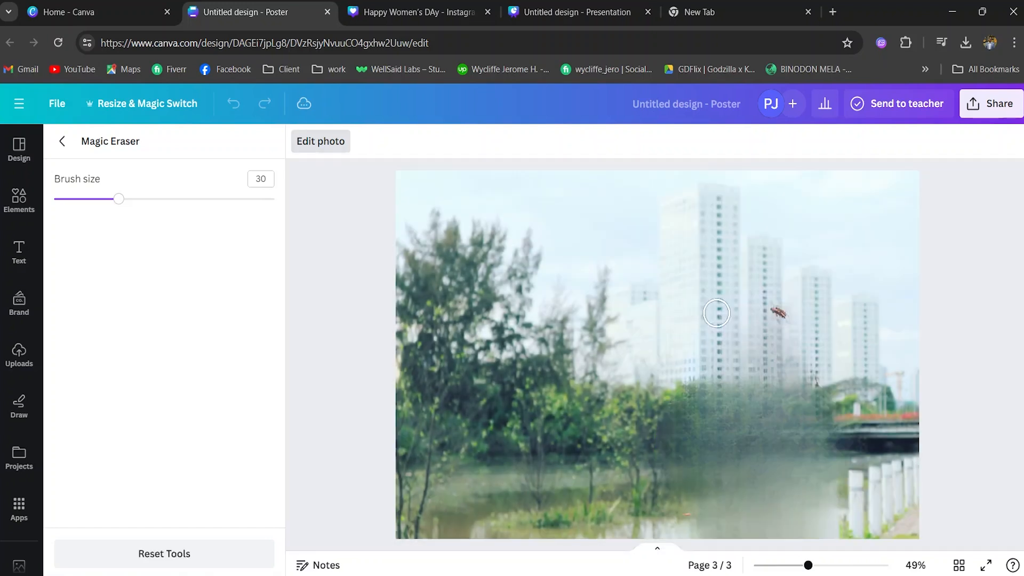
{"action": "left_click", "coordinate": [781, 313]}
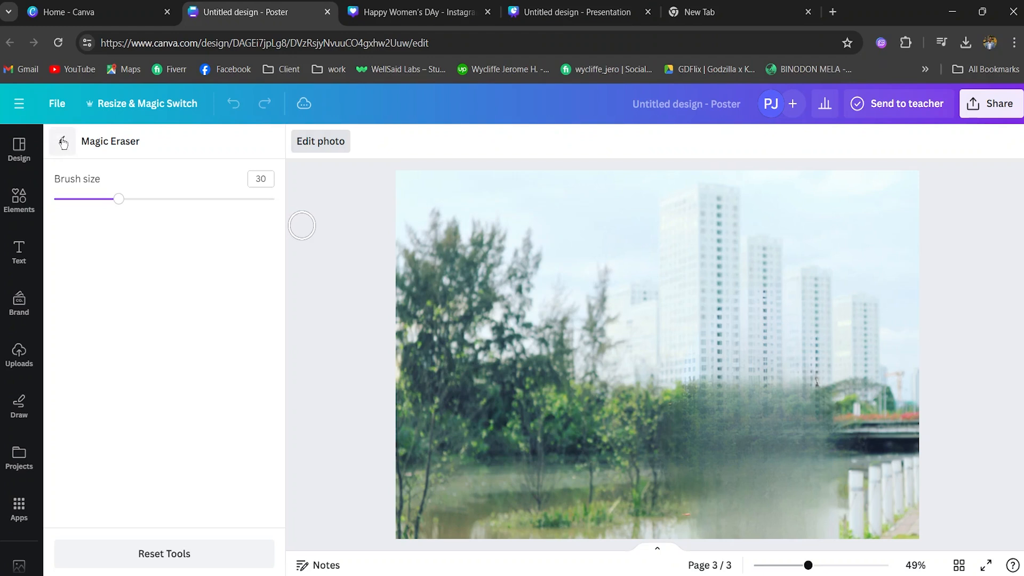
{"action": "left_click", "coordinate": [63, 142]}
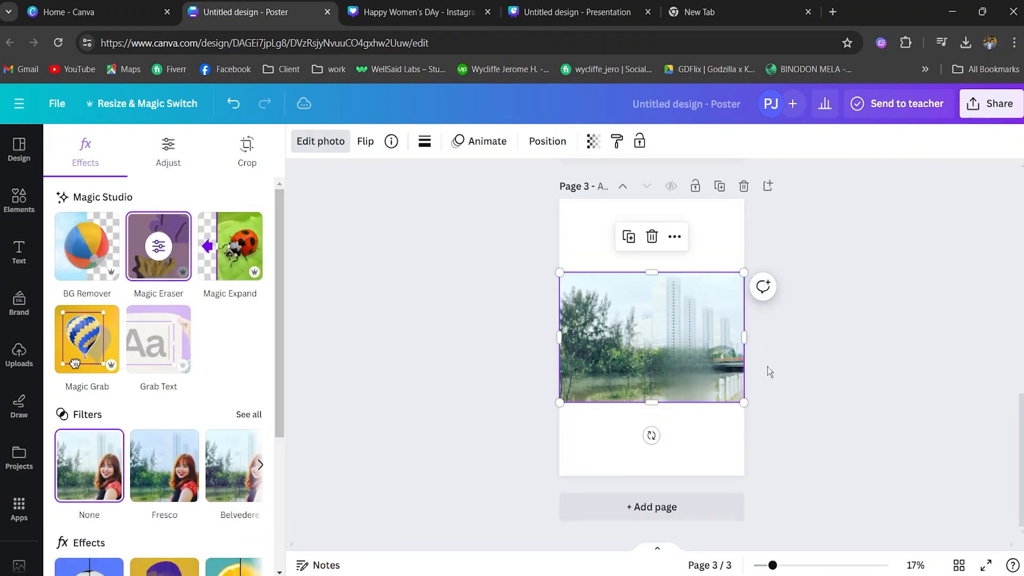
Step: Add a fourth page and place the golden-lit photo of the long-haired woman across the page width near the top
{"action": "left_click", "coordinate": [769, 186]}
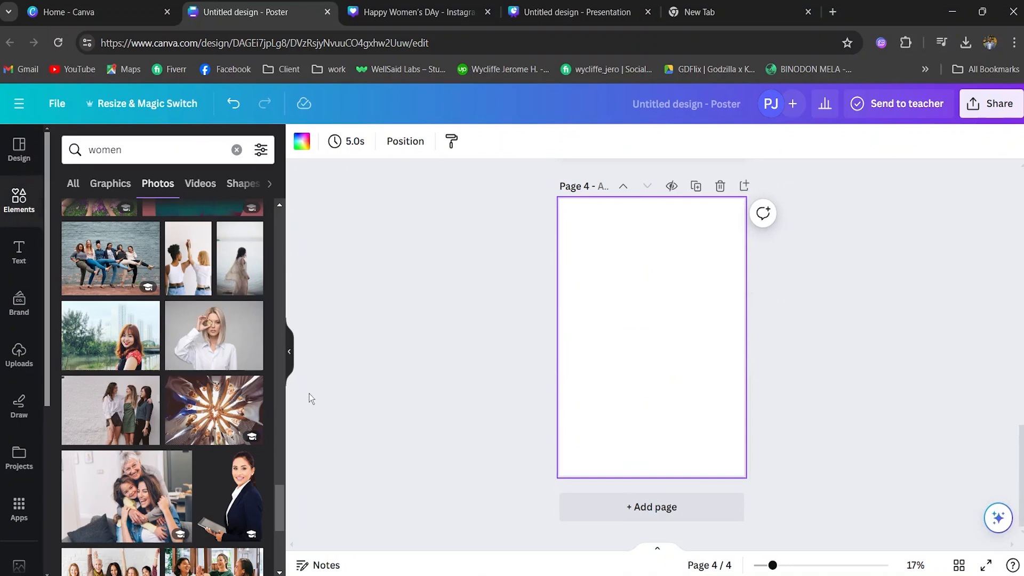
{"action": "scroll", "coordinate": [219, 435], "scroll_direction": "down", "scroll_amount": 10}
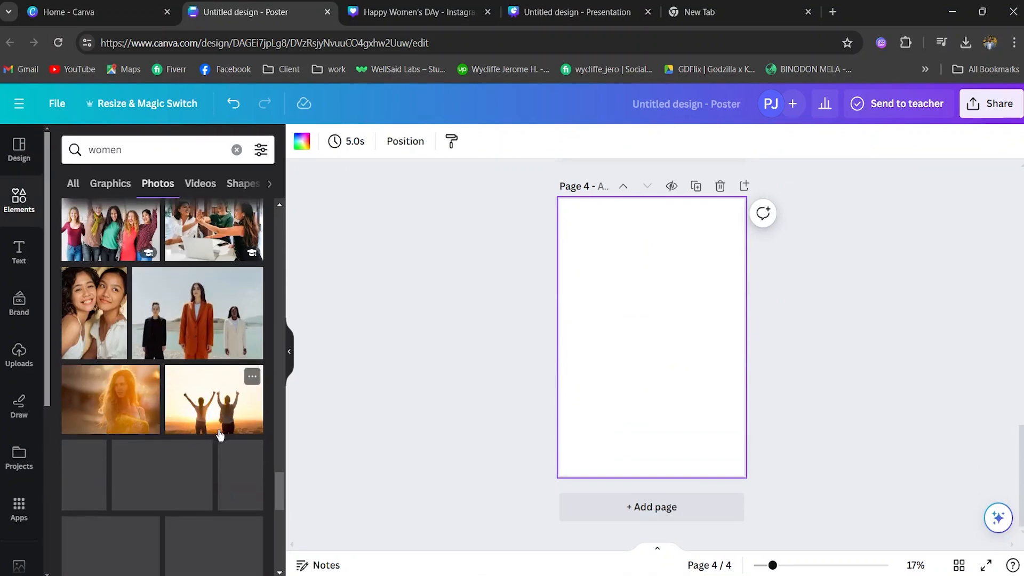
{"action": "left_click", "coordinate": [127, 421]}
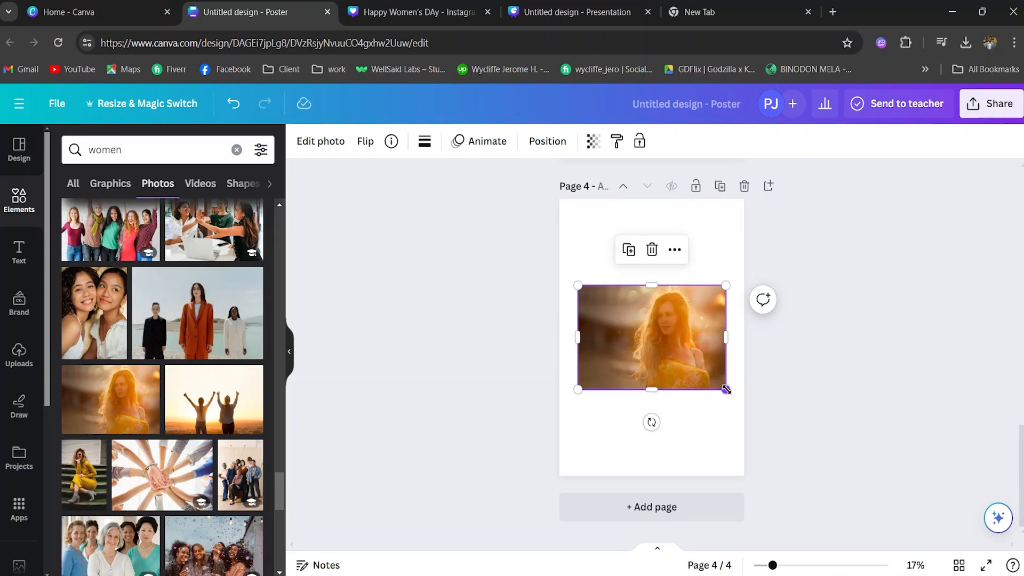
{"action": "left_click_drag", "start_coordinate": [727, 390], "coordinate": [745, 403]}
{"action": "left_click_drag", "start_coordinate": [629, 335], "coordinate": [634, 274]}
{"action": "left_click", "coordinate": [495, 322]}
Step: Extend the golden-lit photo to cover the whole of page 4 using Magic Expand with the Freeform size
{"action": "left_click", "coordinate": [616, 303]}
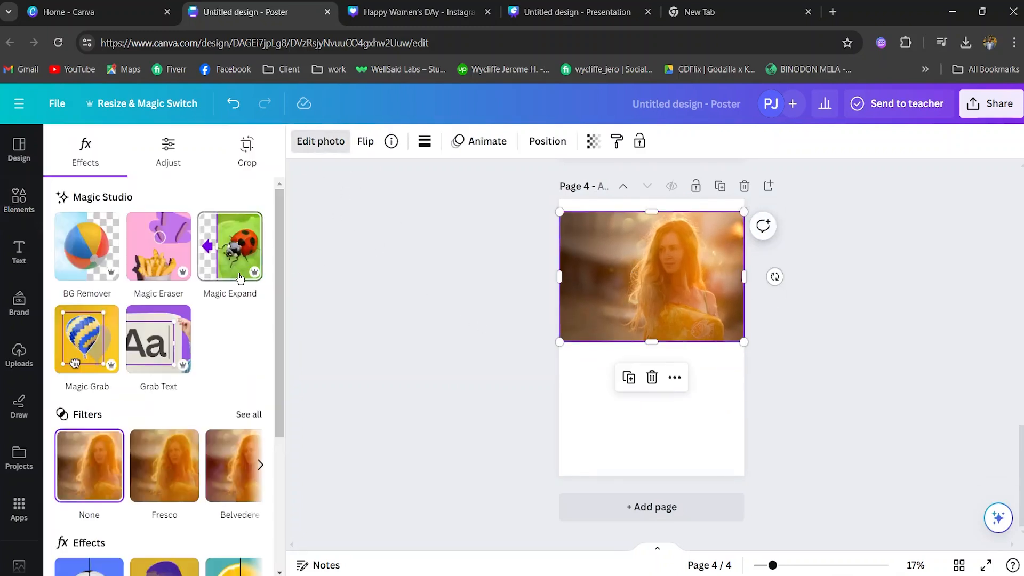
{"action": "left_click", "coordinate": [212, 255]}
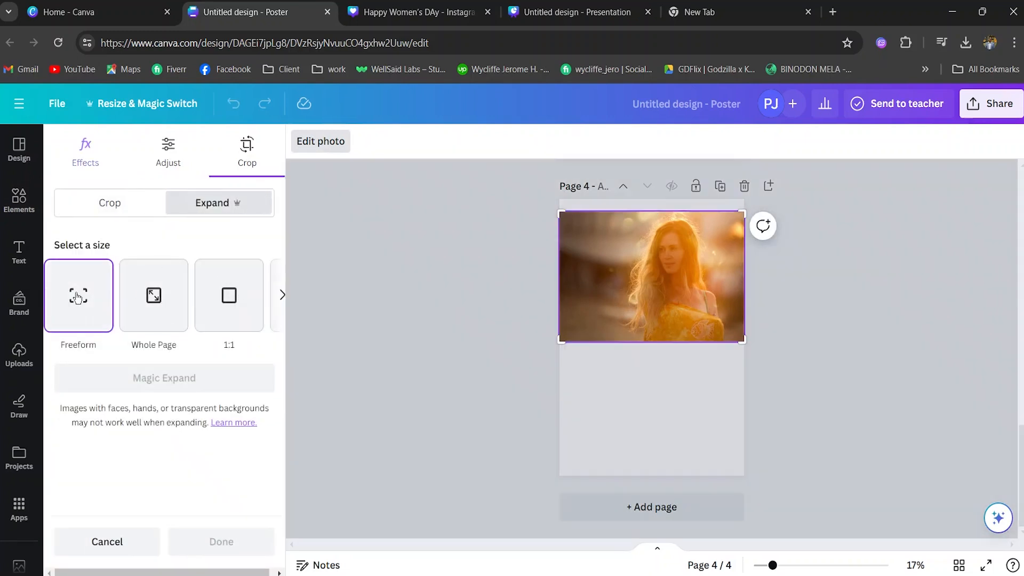
{"action": "left_click_drag", "start_coordinate": [555, 207], "coordinate": [558, 202]}
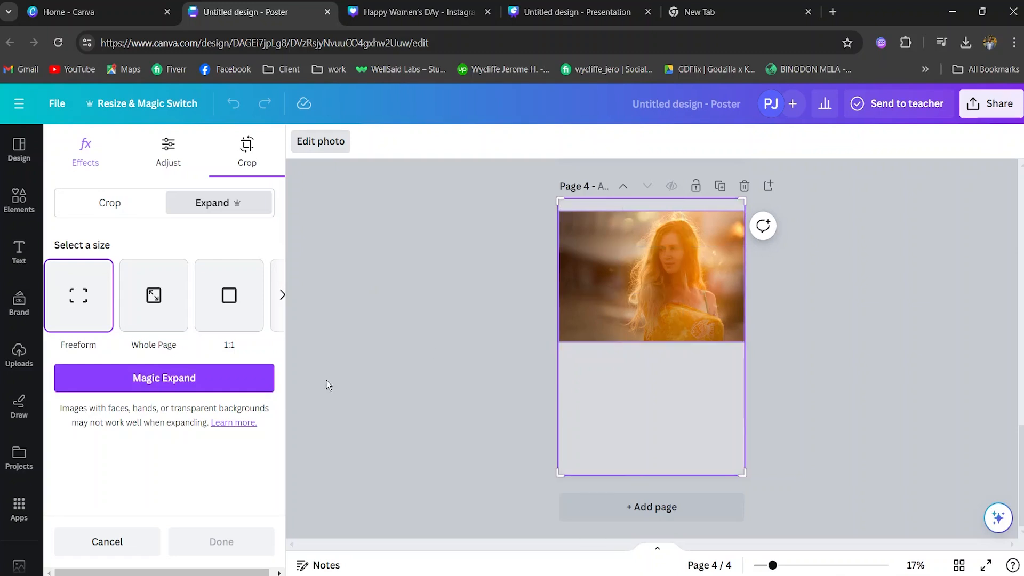
{"action": "left_click", "coordinate": [208, 387]}
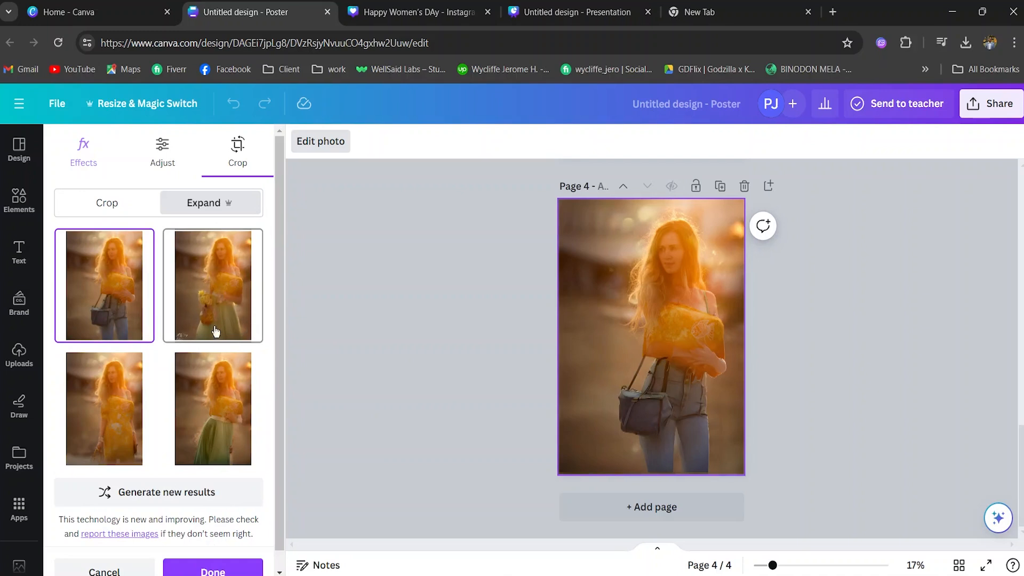
Step: Compare the generated expansions and apply the one with the yellow flowers and pale green skirt
{"action": "left_click", "coordinate": [208, 304]}
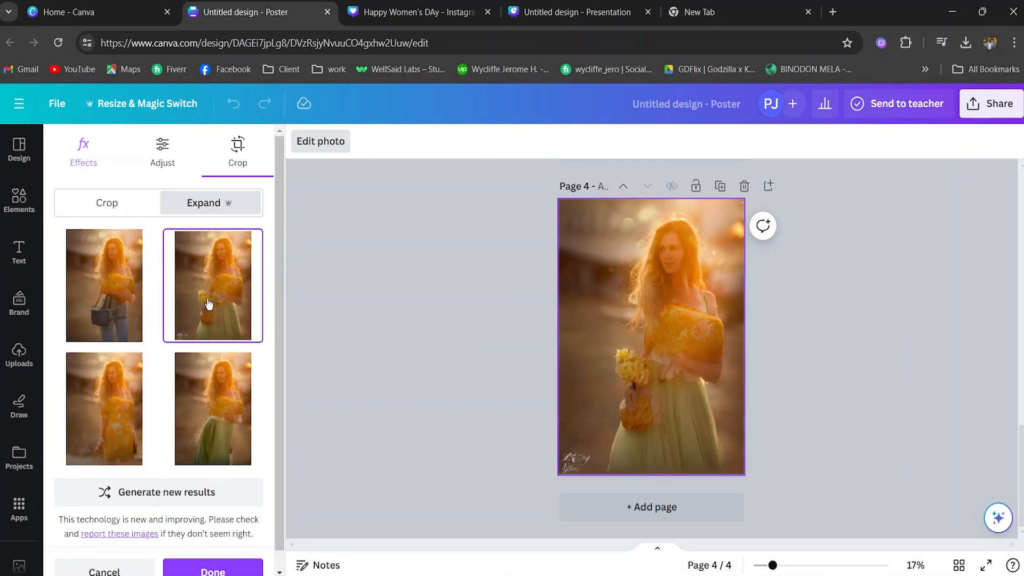
{"action": "left_click", "coordinate": [217, 400]}
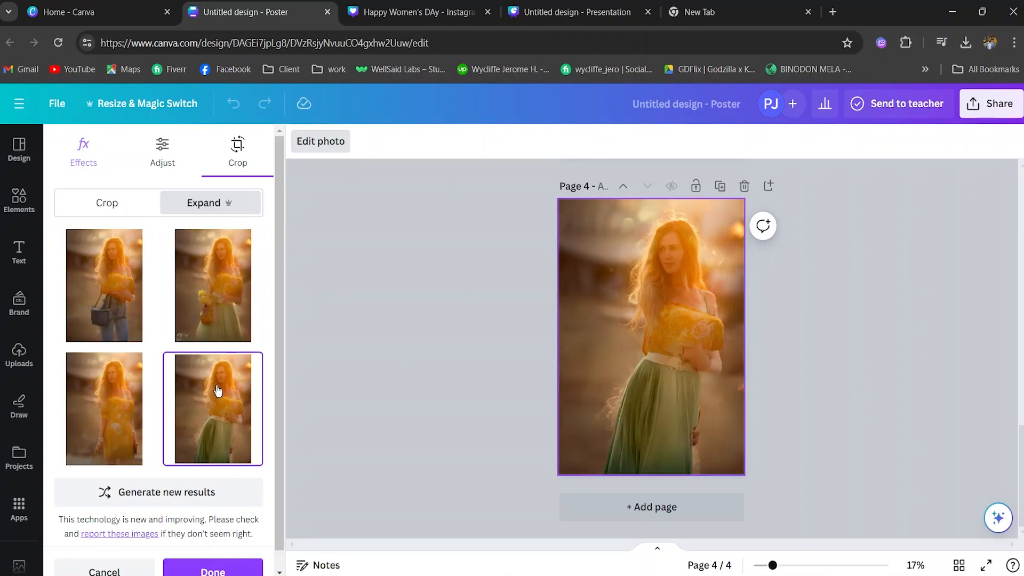
{"action": "left_click", "coordinate": [226, 317]}
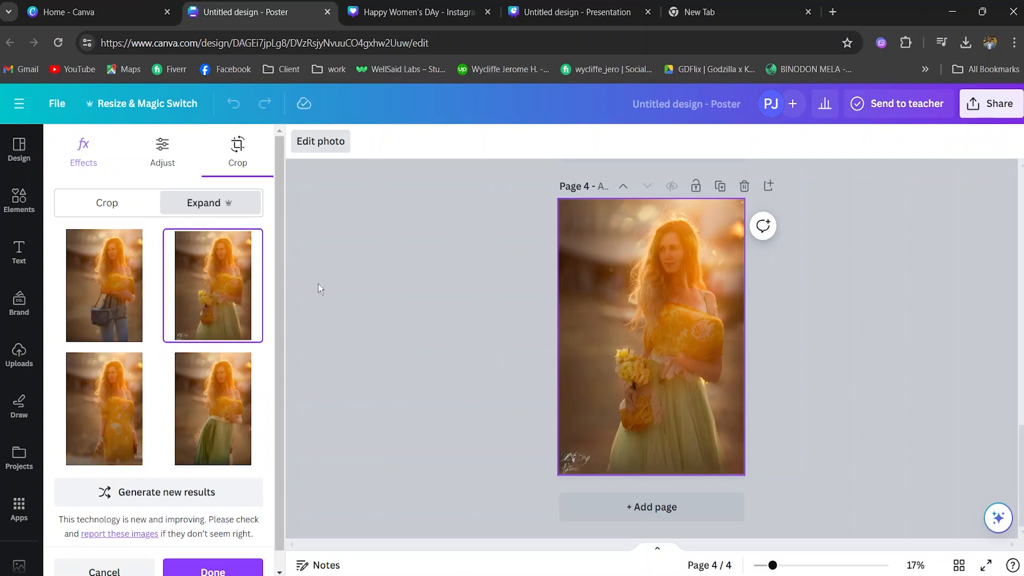
{"action": "left_click", "coordinate": [212, 570]}
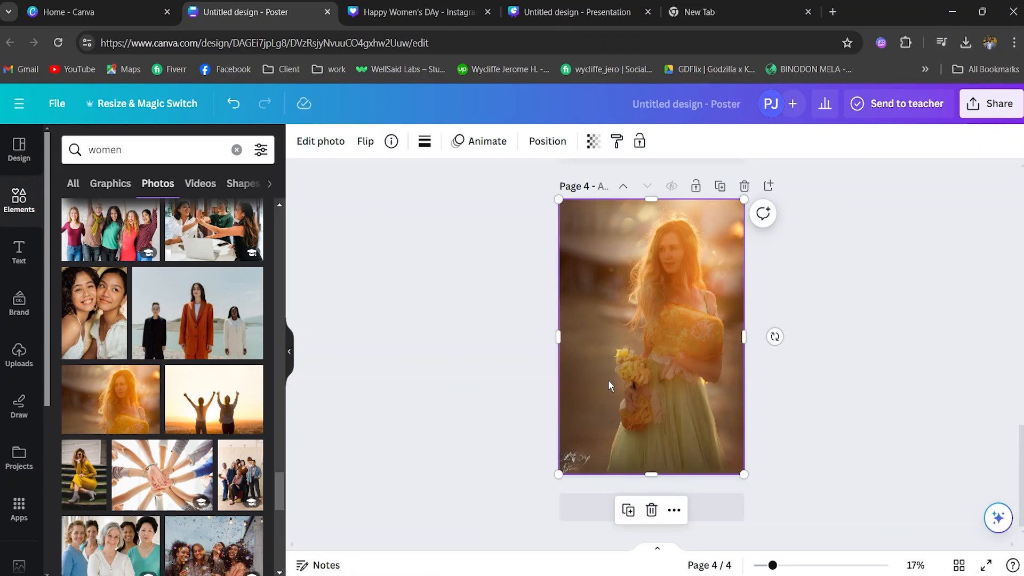
Step: Examine the expanded photo on page 4 up close, from the woman's face down to the flowers and skirt
{"action": "scroll", "coordinate": [609, 380], "scroll_direction": "up", "scroll_amount": 5}
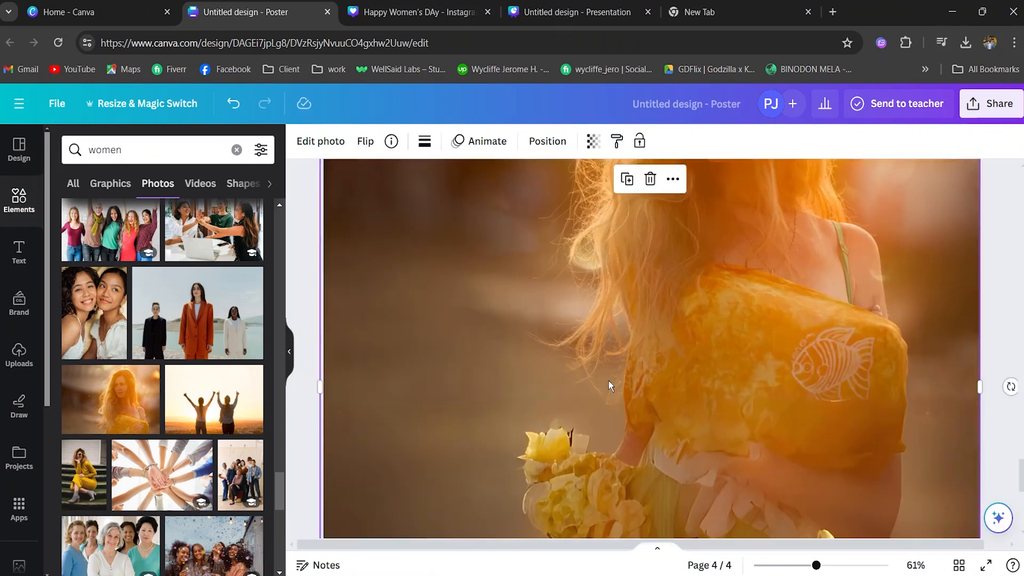
{"action": "scroll", "coordinate": [609, 379], "scroll_direction": "up", "scroll_amount": 5}
{"action": "scroll", "coordinate": [608, 379], "scroll_direction": "down", "scroll_amount": 10}
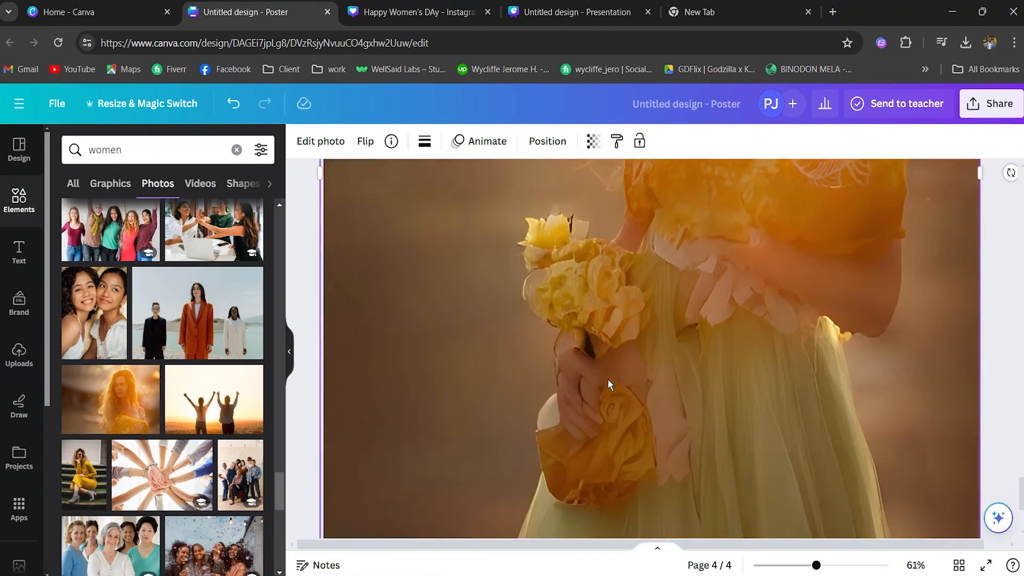
{"action": "scroll", "coordinate": [610, 384], "scroll_direction": "down", "scroll_amount": 3}
{"action": "scroll", "coordinate": [608, 380], "scroll_direction": "up", "scroll_amount": 10}
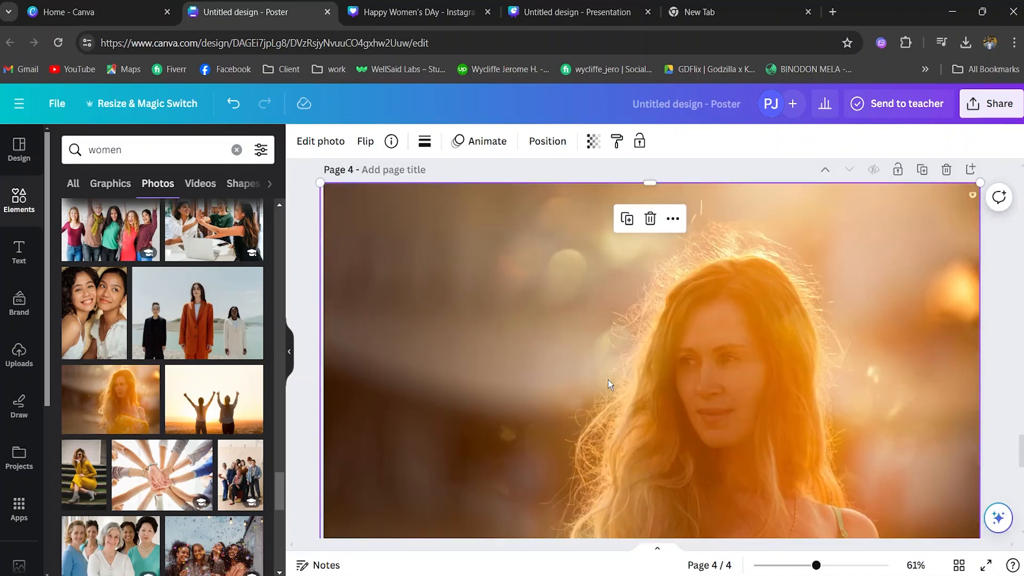
{"action": "scroll", "coordinate": [609, 379], "scroll_direction": "down", "scroll_amount": 5, "text": "ctrl"}
{"action": "scroll", "coordinate": [607, 379], "scroll_direction": "down", "scroll_amount": 2}
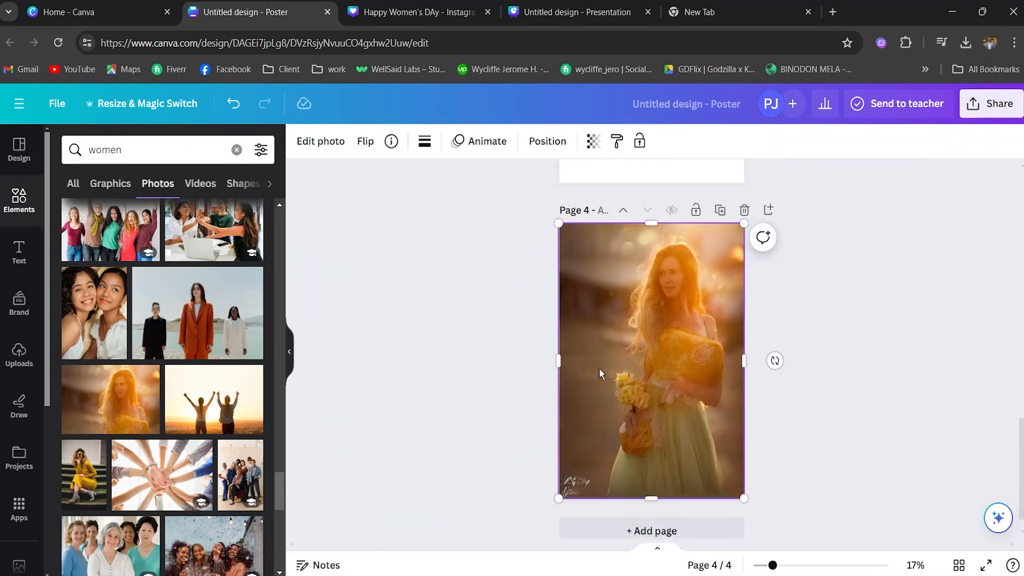
Step: Add a blank fifth page to the poster, return to the Canva home page, and dismiss the open design suggestions
{"action": "left_click", "coordinate": [767, 187]}
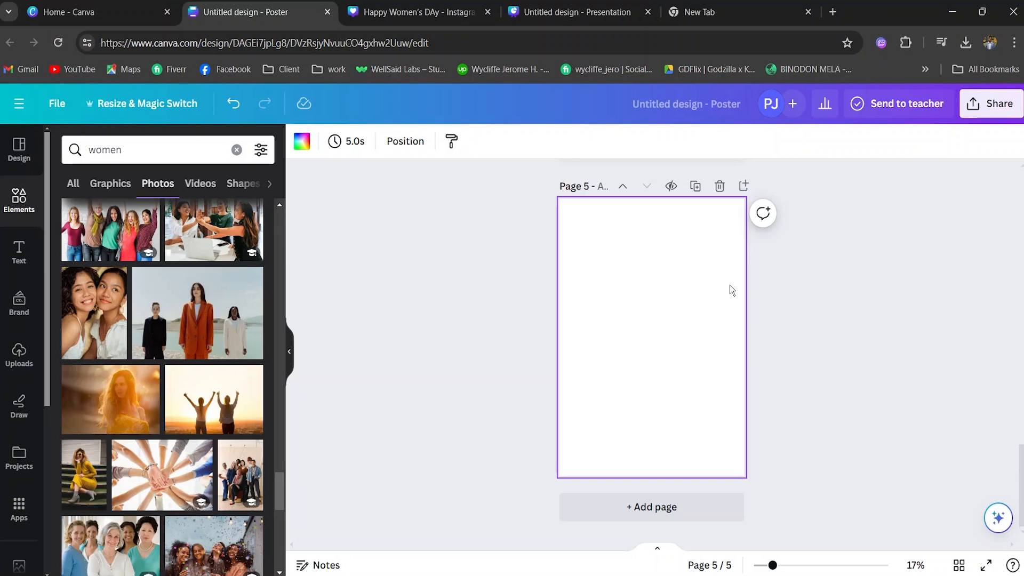
{"action": "left_click", "coordinate": [106, 12]}
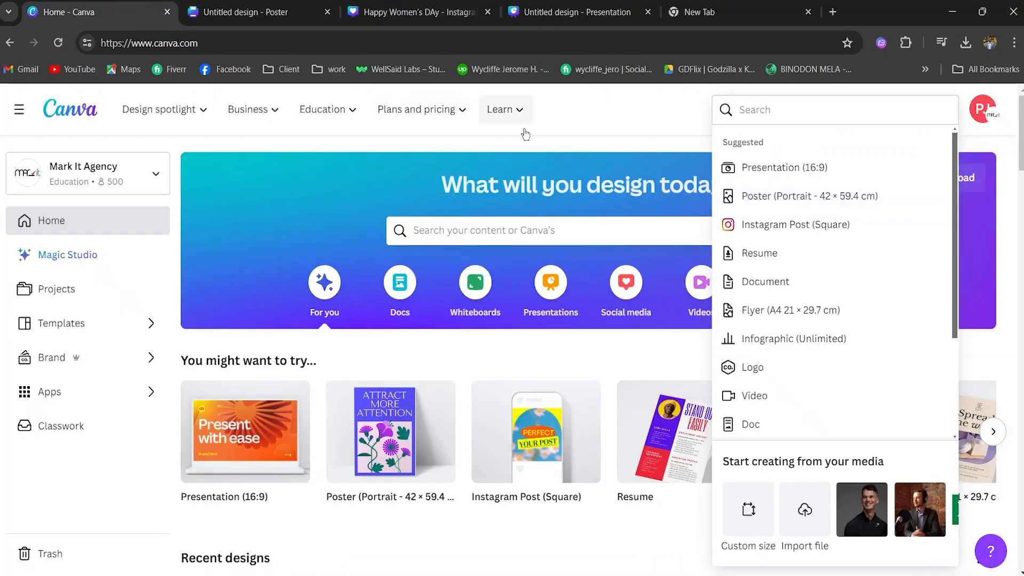
{"action": "left_click", "coordinate": [460, 139]}
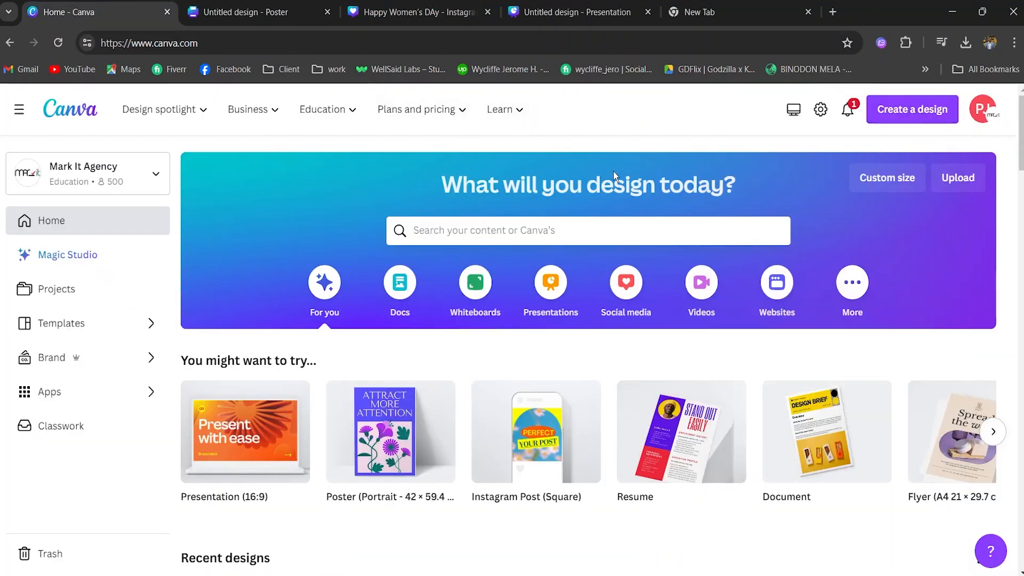
Step: Create a new Presentation (16:9) design, search its apps for "QR code" and open the QR Code app
{"action": "left_click", "coordinate": [915, 116]}
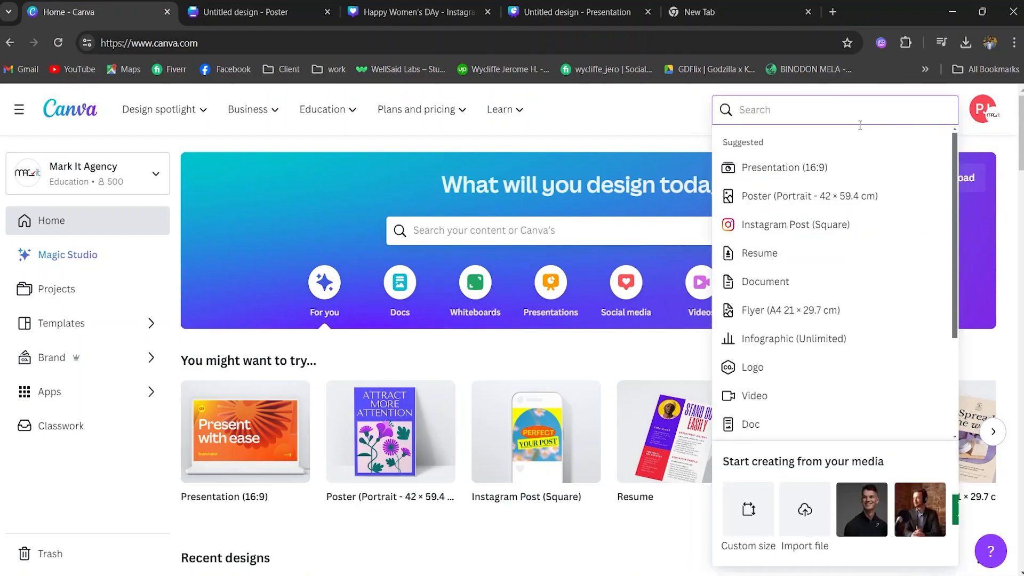
{"action": "left_click", "coordinate": [783, 180]}
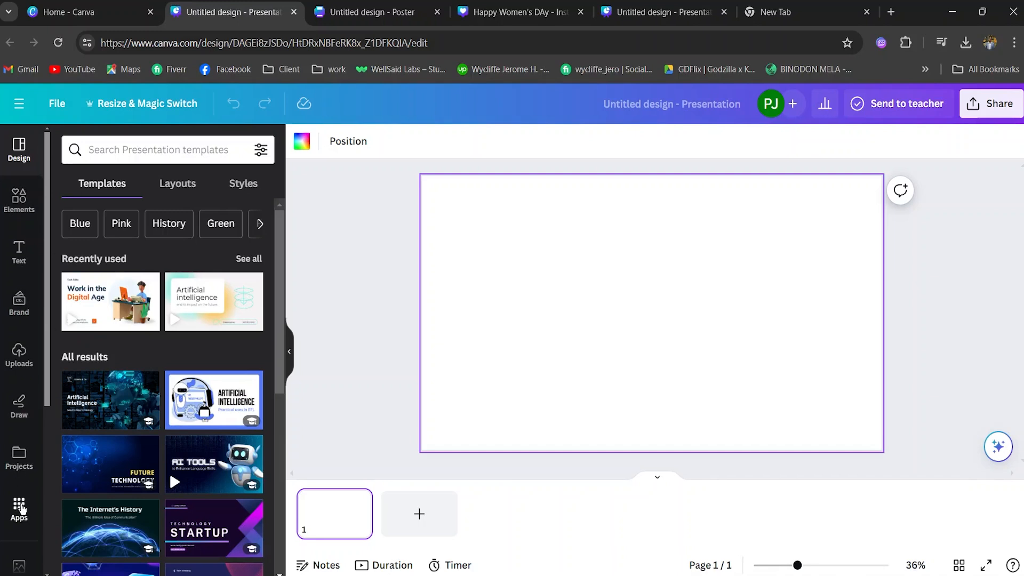
{"action": "left_click", "coordinate": [20, 510]}
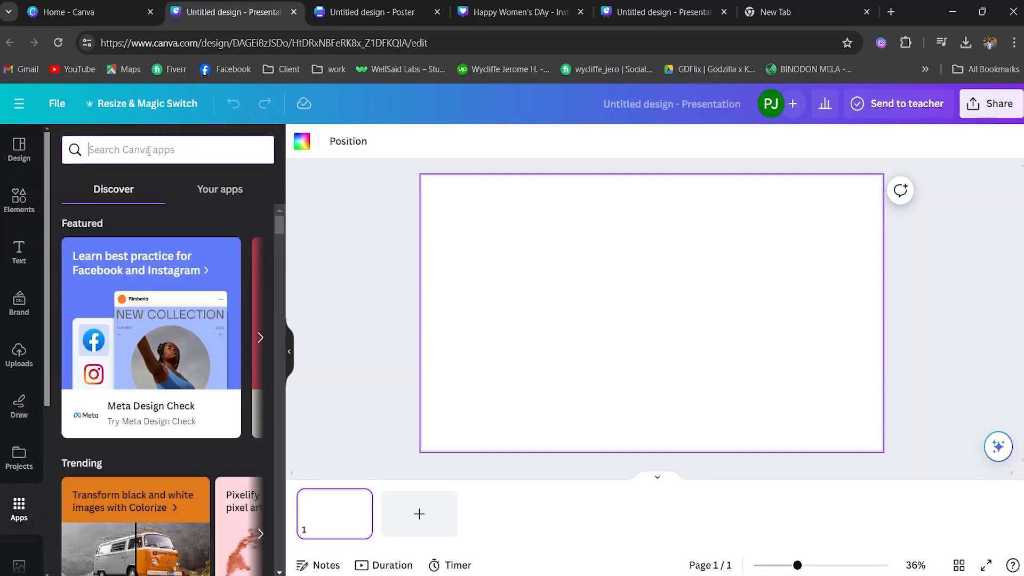
{"action": "left_click", "coordinate": [149, 151]}
{"action": "type", "text": "qre"}
{"action": "key", "text": "BackSpace"}
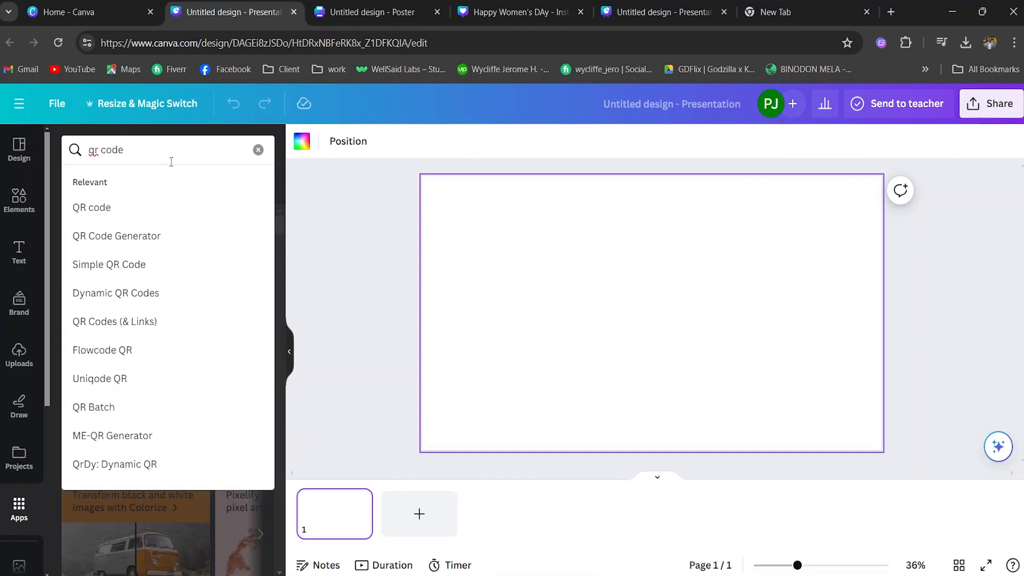
{"action": "left_click", "coordinate": [155, 206]}
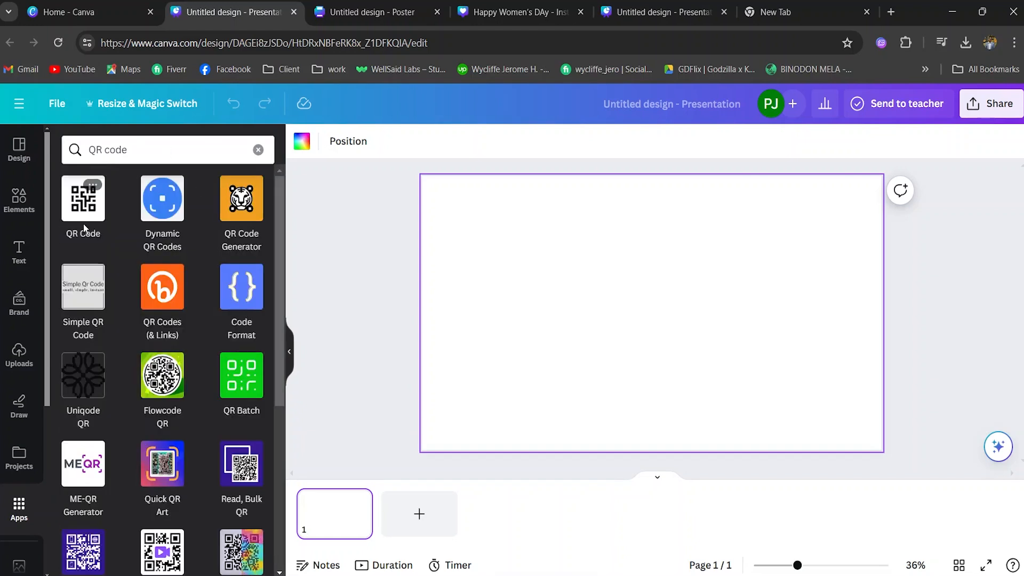
{"action": "left_click", "coordinate": [87, 202]}
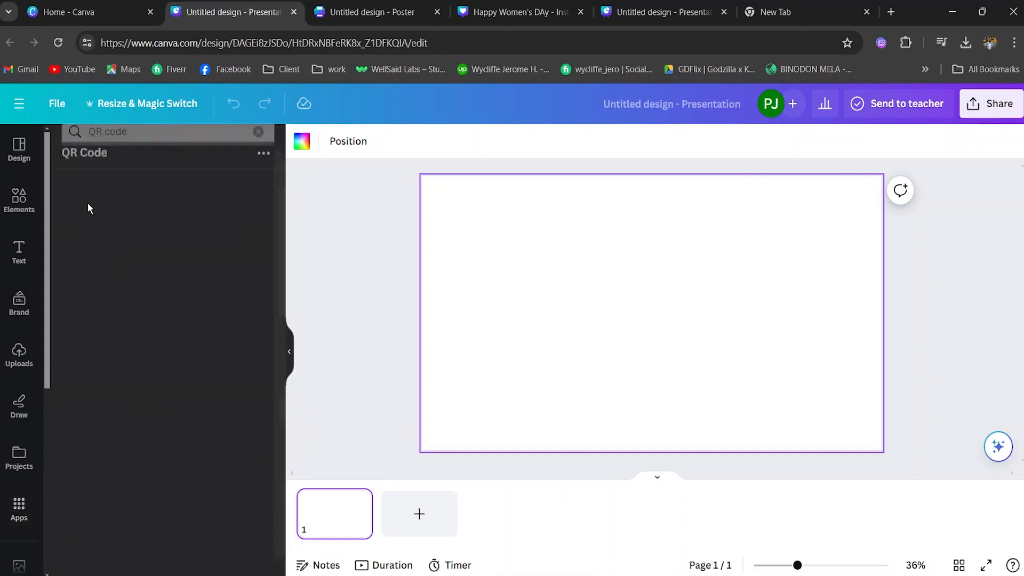
{"action": "left_click", "coordinate": [172, 253]}
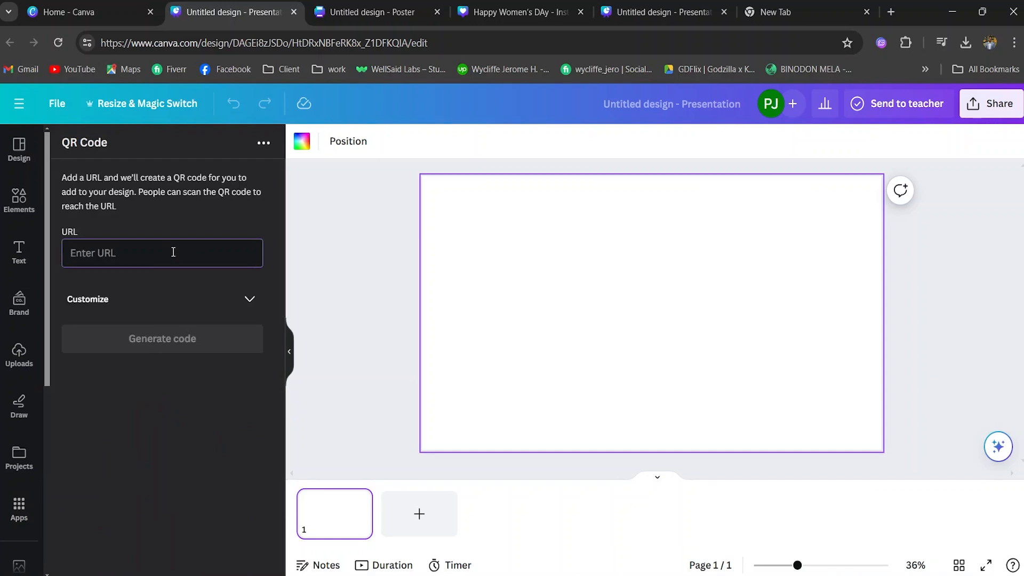
{"action": "type", "text": "www.google.com"}
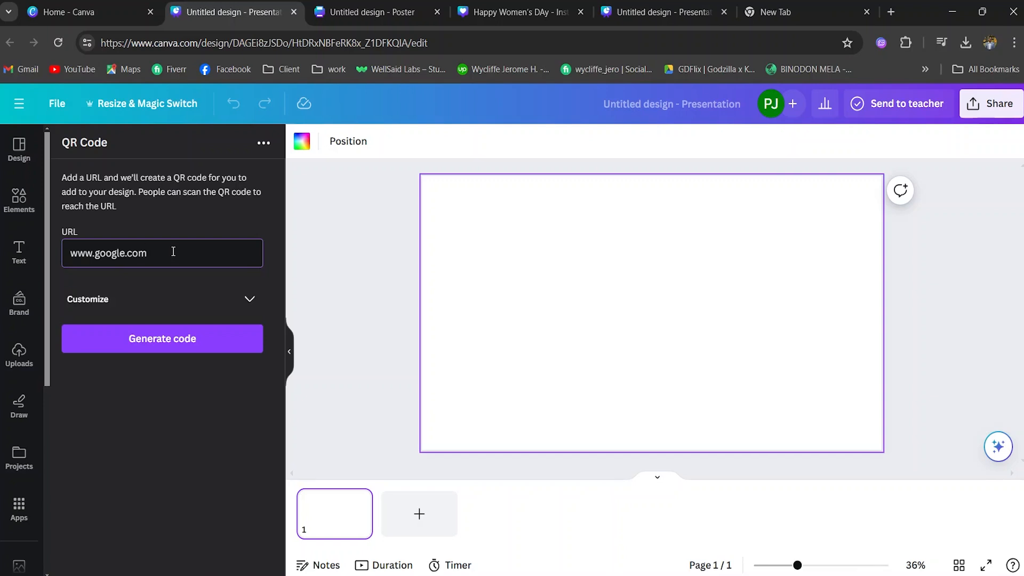
{"action": "left_click", "coordinate": [147, 348]}
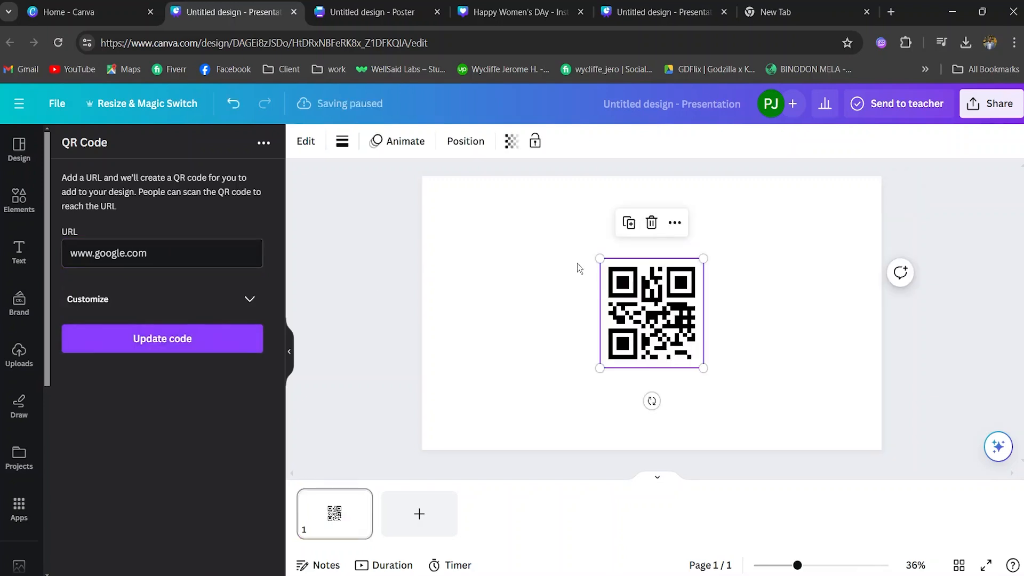
Step: Enlarge the QR code around the middle of page 1 until it fills the page height, then deselect it
{"action": "left_click_drag", "start_coordinate": [603, 260], "coordinate": [512, 208]}
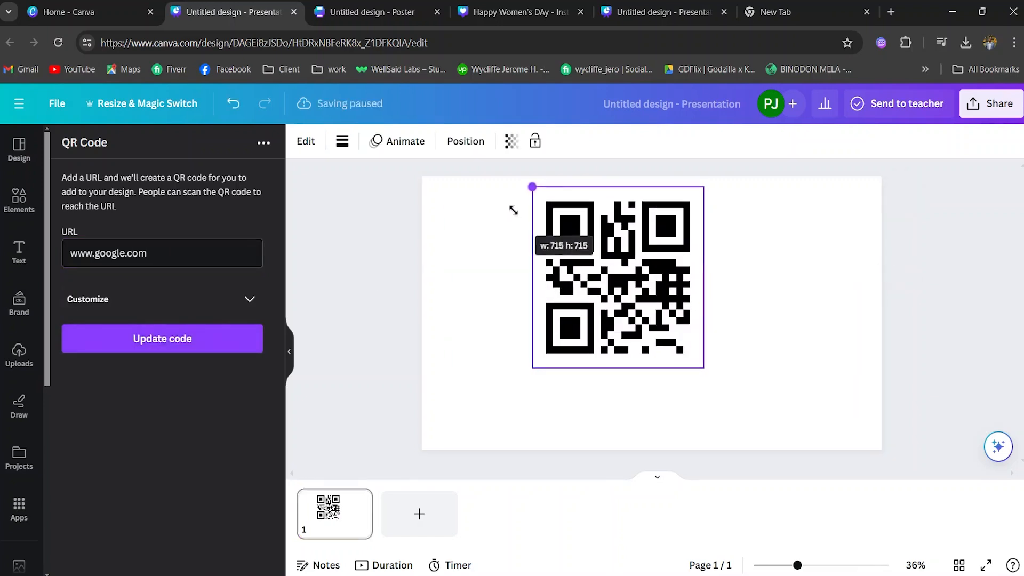
{"action": "left_click_drag", "start_coordinate": [705, 373], "coordinate": [784, 453]}
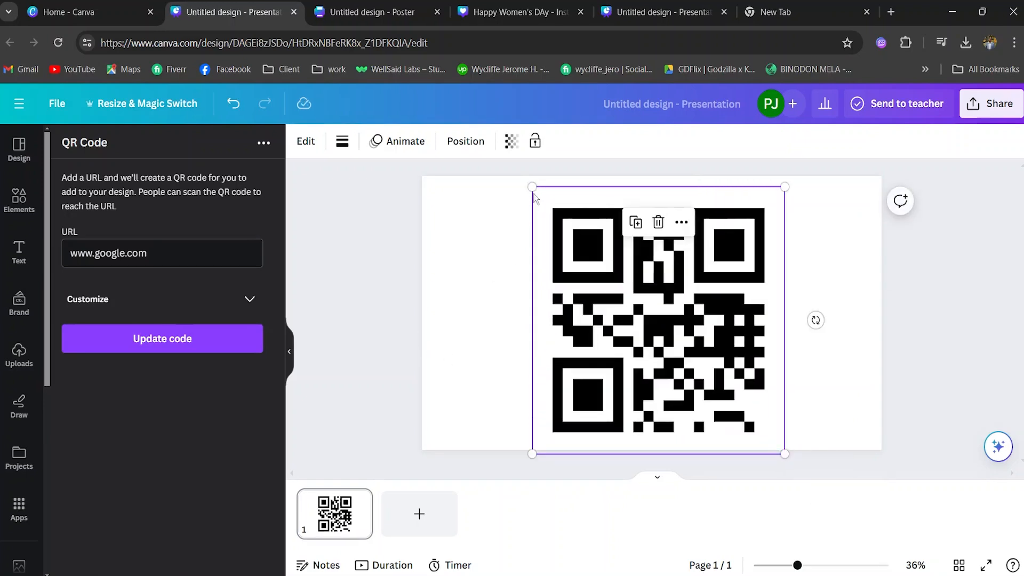
{"action": "left_click_drag", "start_coordinate": [532, 187], "coordinate": [521, 175]}
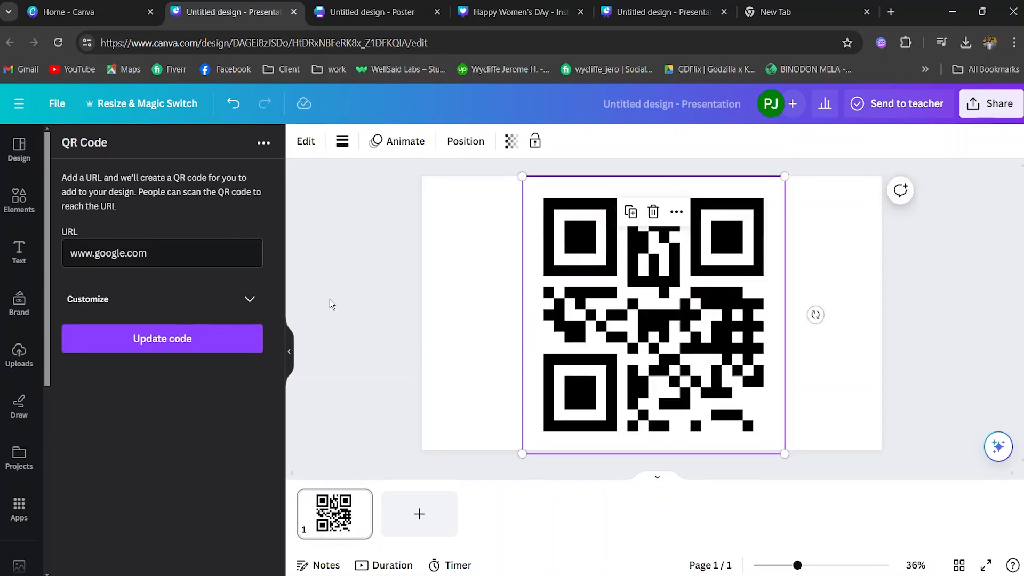
{"action": "left_click", "coordinate": [324, 321]}
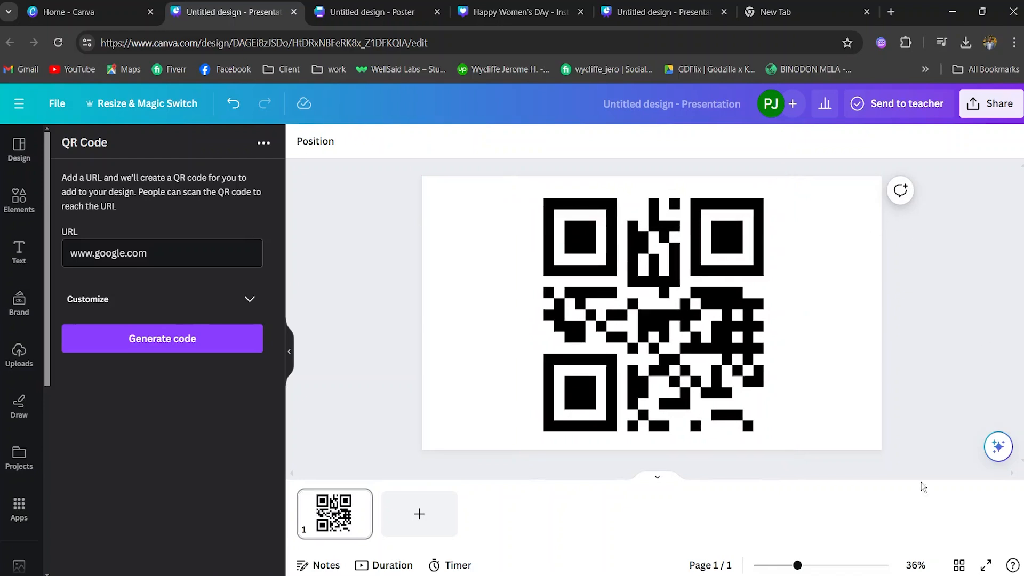
Step: Add a blank second page and open the Yellow Black White Modern Doodle UI Computer Pitch Deck template from the presentation templates
{"action": "left_click", "coordinate": [419, 511]}
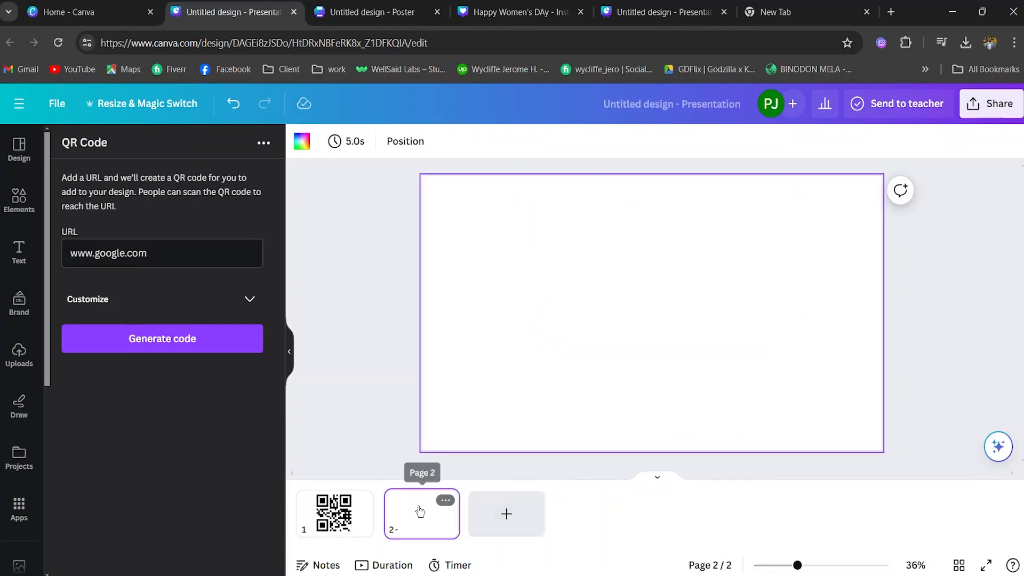
{"action": "left_click", "coordinate": [28, 163]}
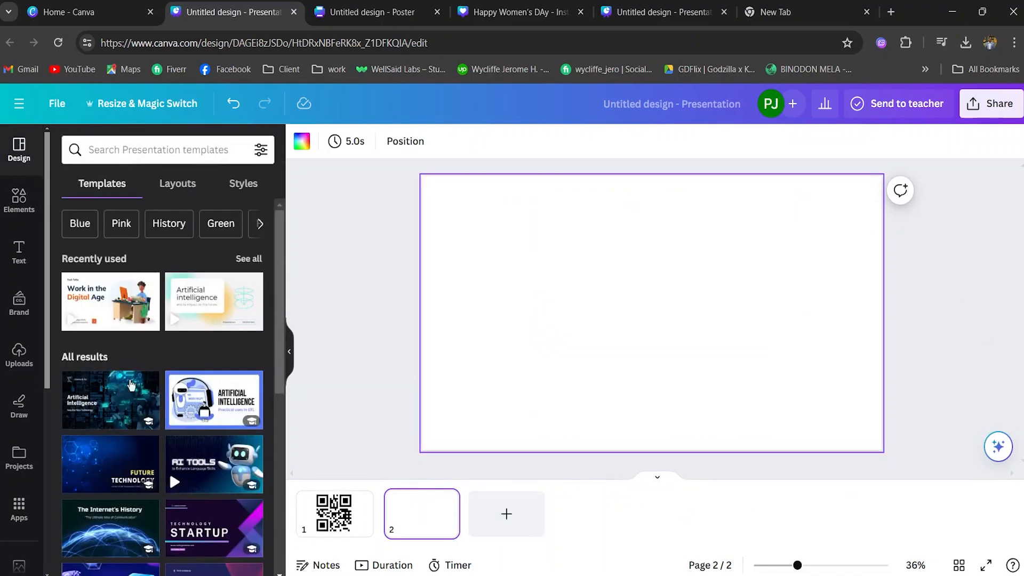
{"action": "scroll", "coordinate": [160, 406], "scroll_direction": "down", "scroll_amount": 5}
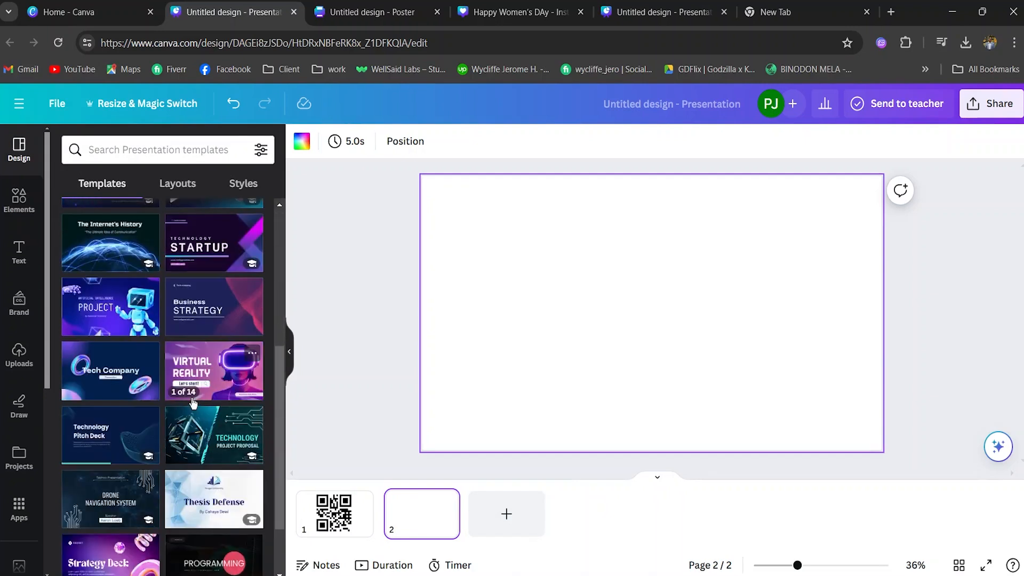
{"action": "scroll", "coordinate": [193, 403], "scroll_direction": "down", "scroll_amount": 6}
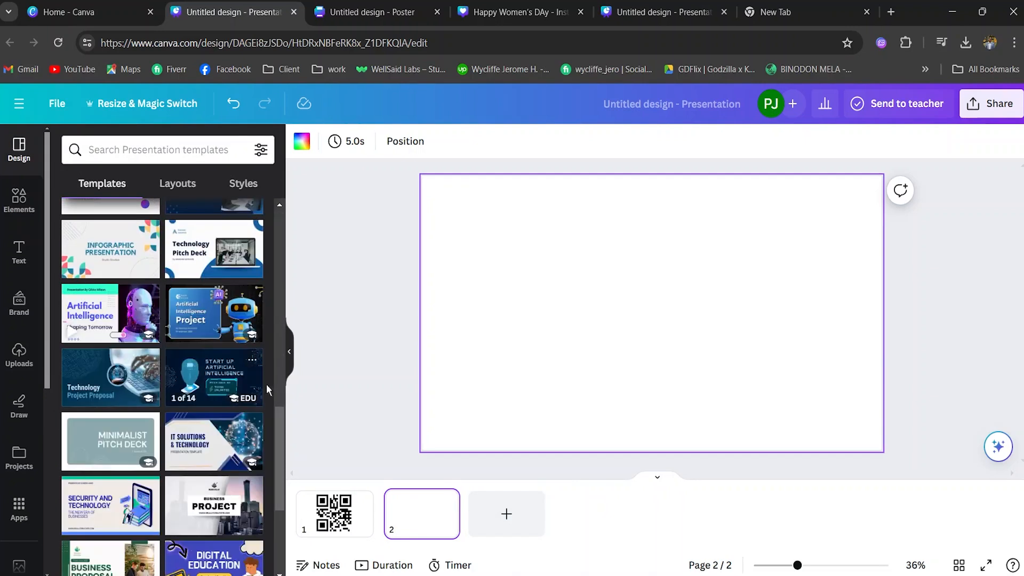
{"action": "scroll", "coordinate": [184, 375], "scroll_direction": "down", "scroll_amount": 2}
{"action": "scroll", "coordinate": [184, 375], "scroll_direction": "down", "scroll_amount": 3}
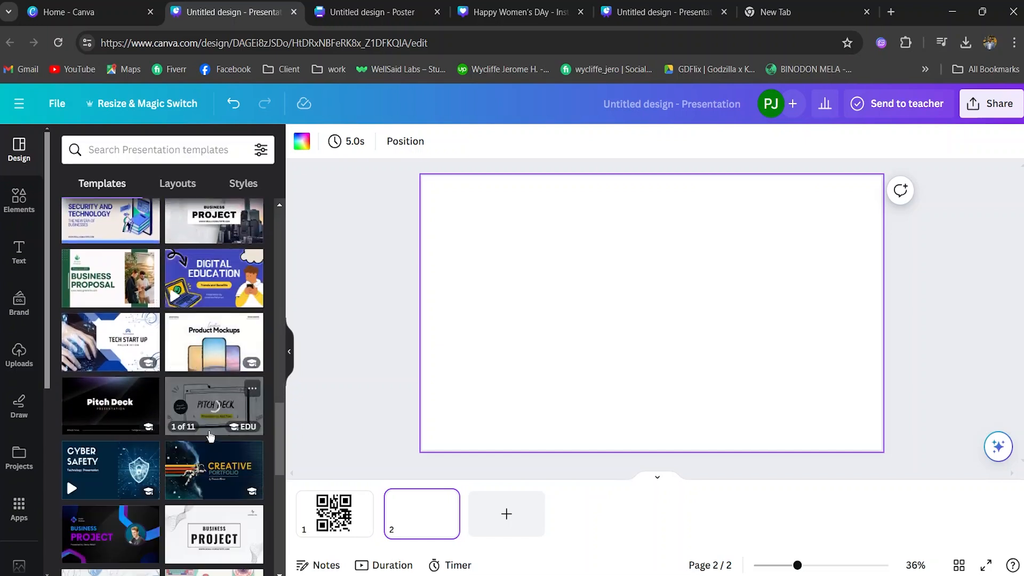
{"action": "left_click", "coordinate": [216, 415]}
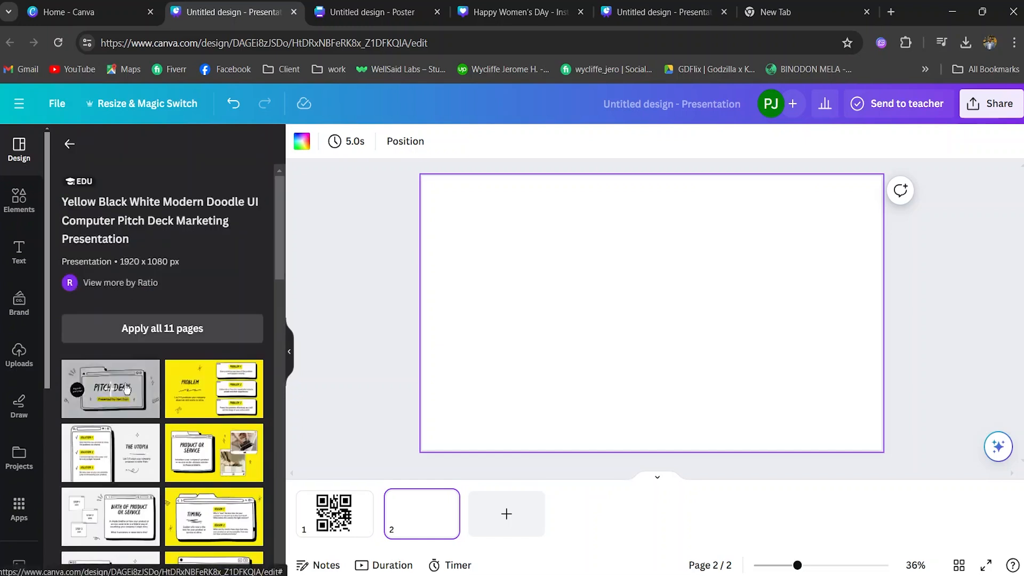